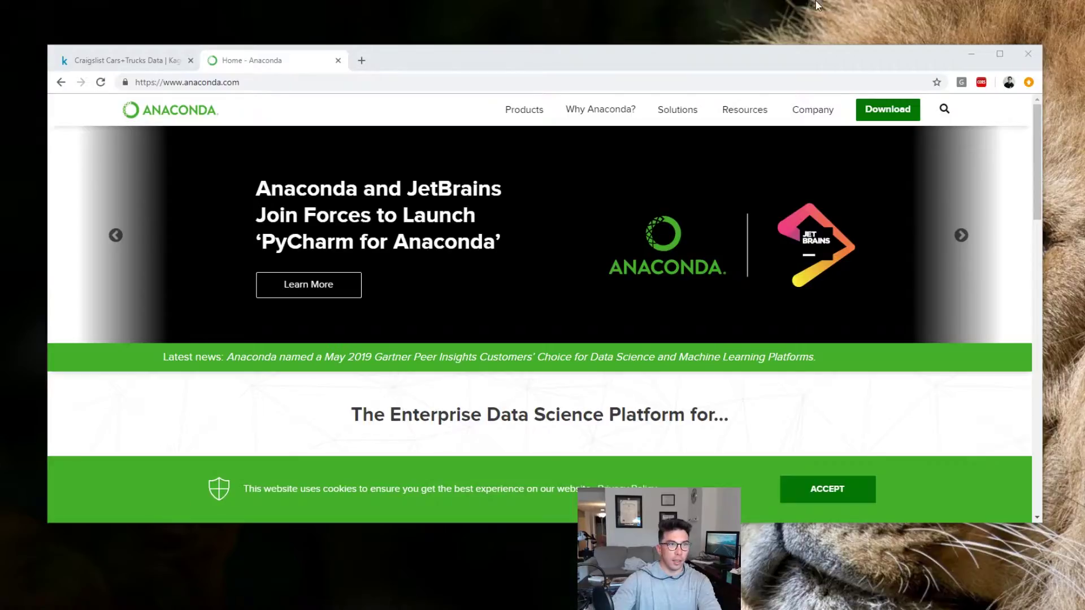
Switch from the Anaconda homepage toward the Kaggle Craigslist Cars+Trucks Data tab
key("alt+Tab")
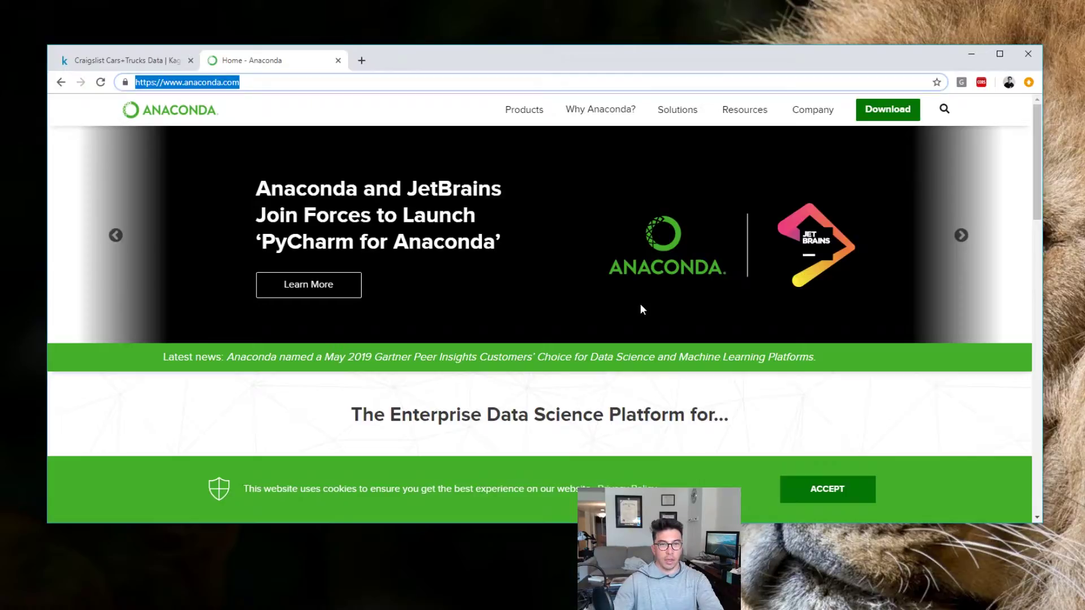
left_click(124, 65)
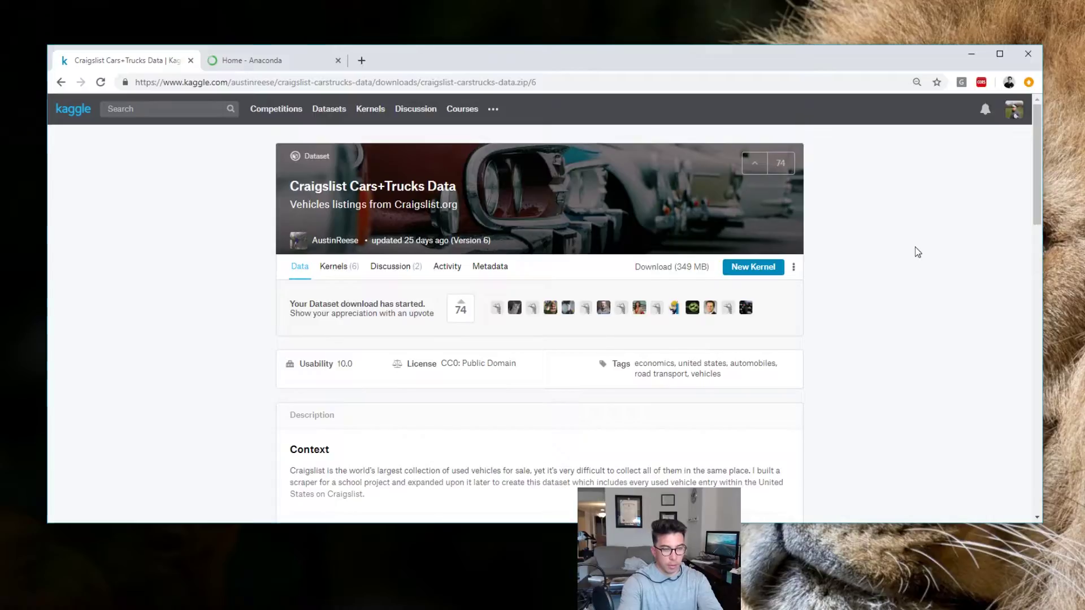
In Anaconda Prompt, run pip install pandas (already installed), then launch spyder
key("super")
type("an")
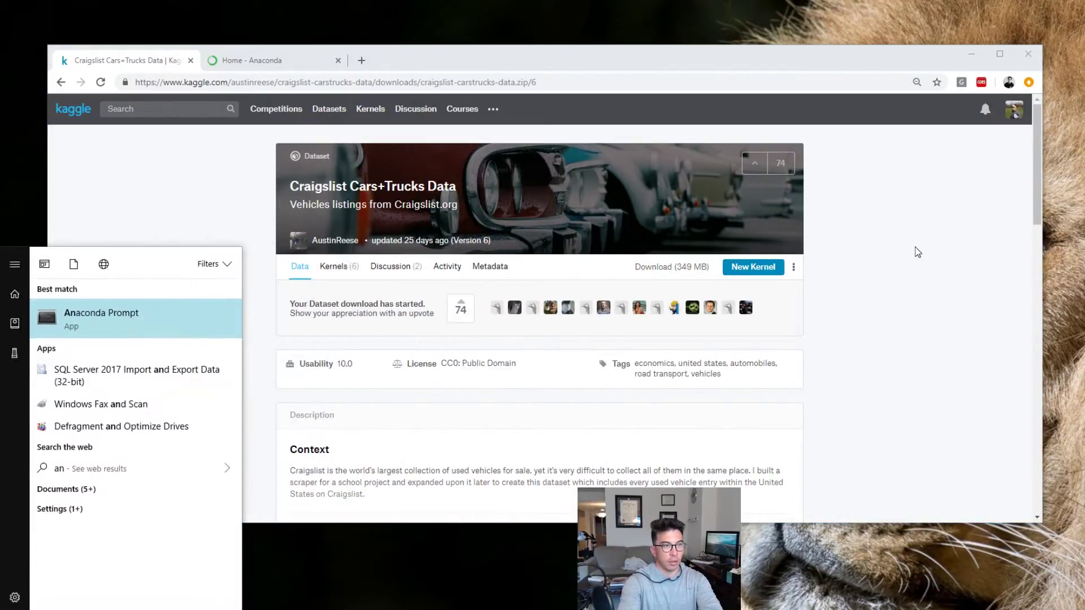
key("Return")
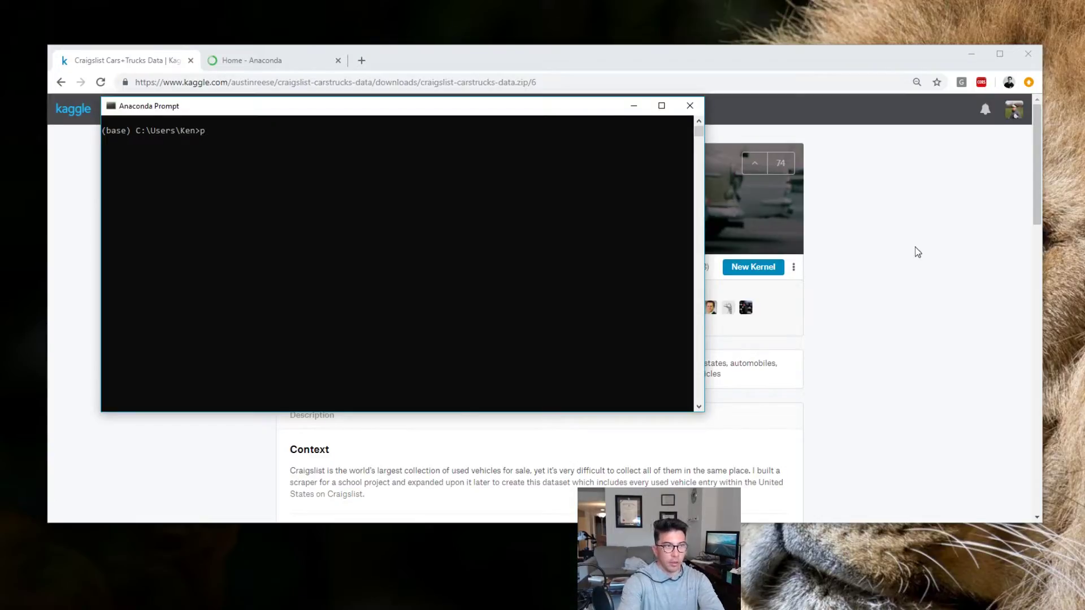
type("pip install ")
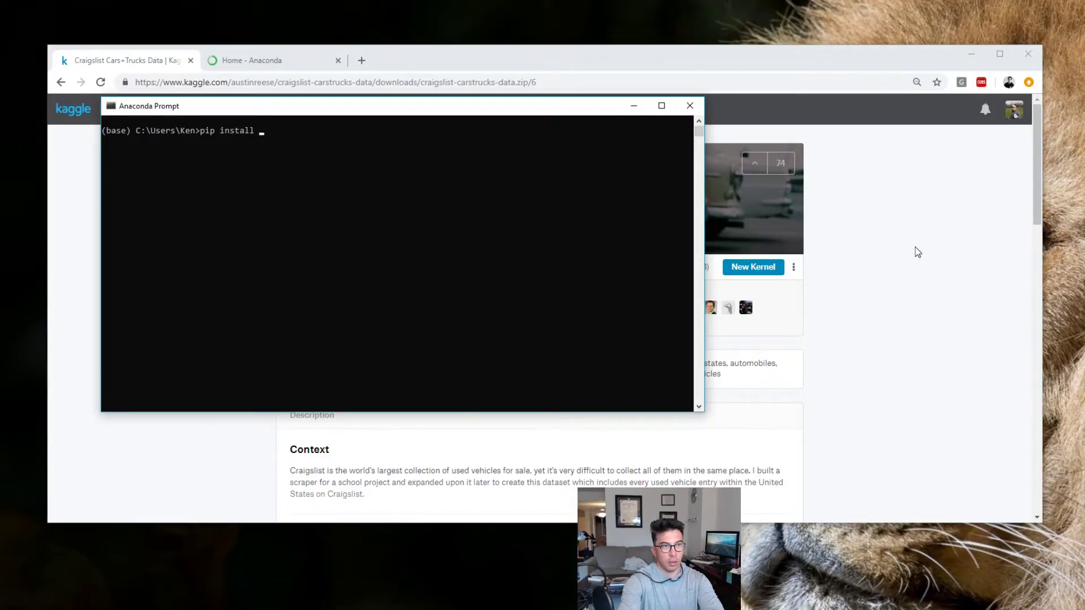
type("pandas")
key("Return")
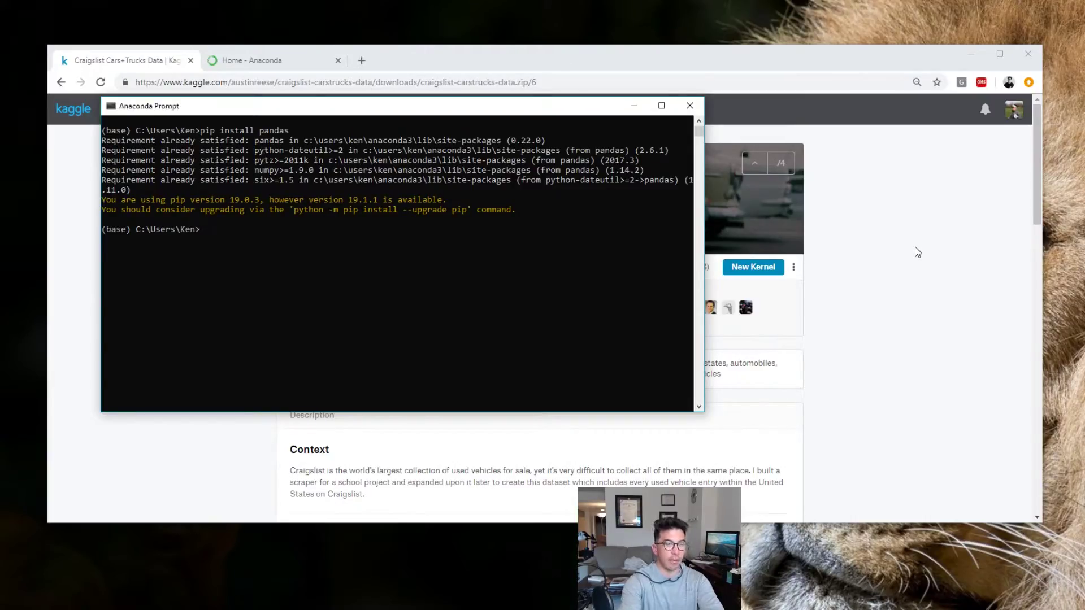
type("spy")
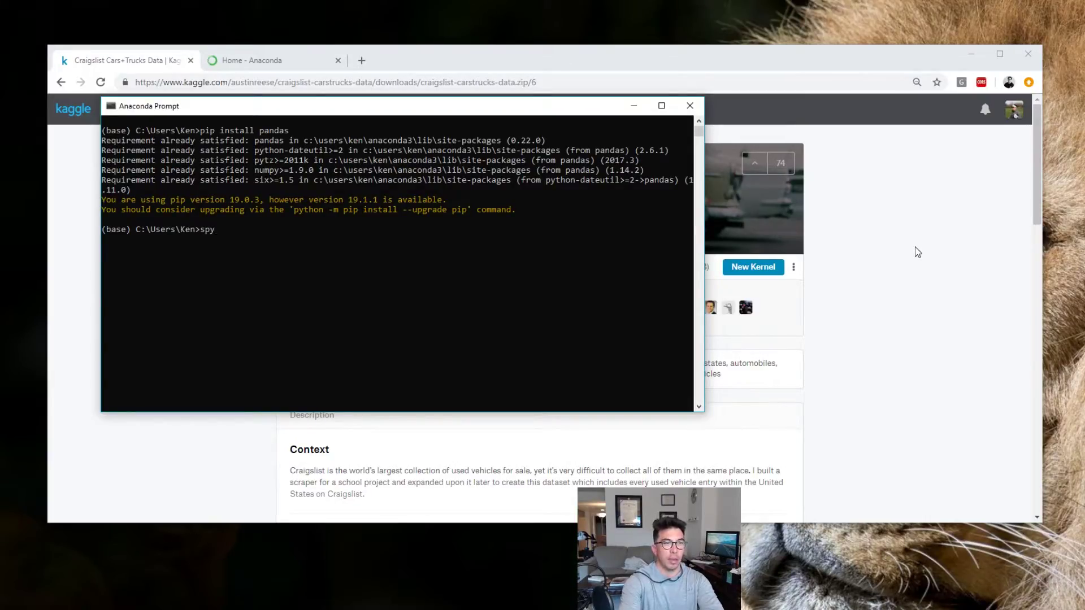
type("der")
key("Return")
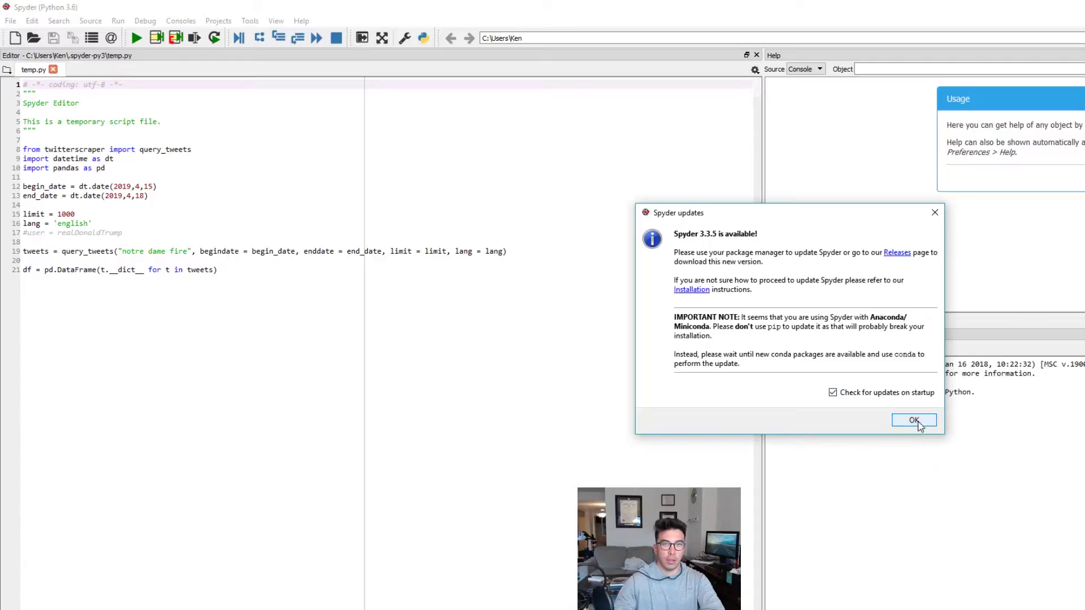
Dismiss the Spyder update notice, start a new untitled0.py script, and show the Variable explorer
left_click(916, 420)
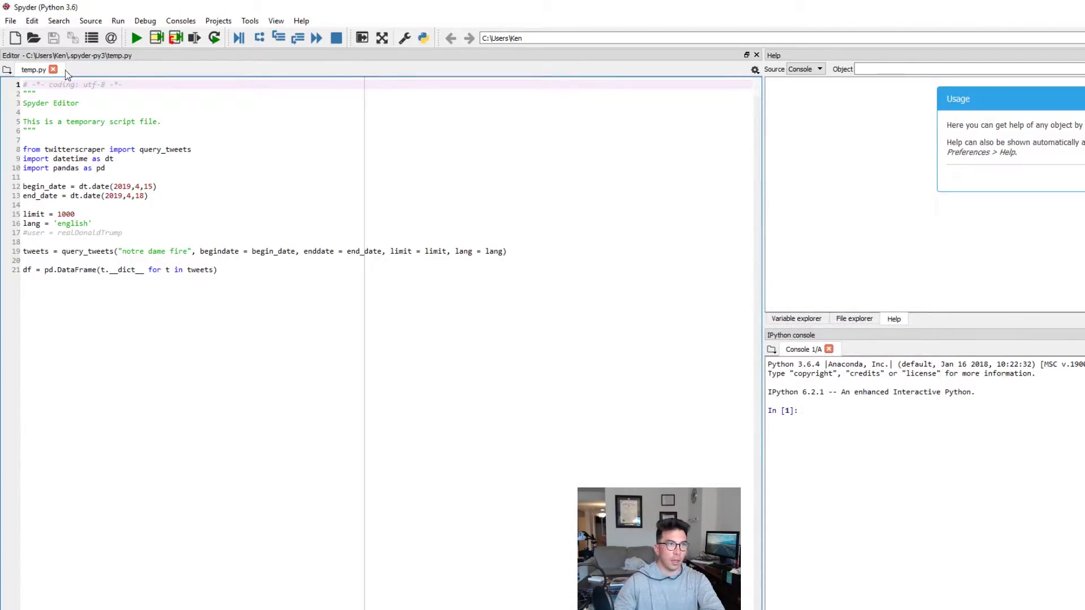
key("ctrl+n")
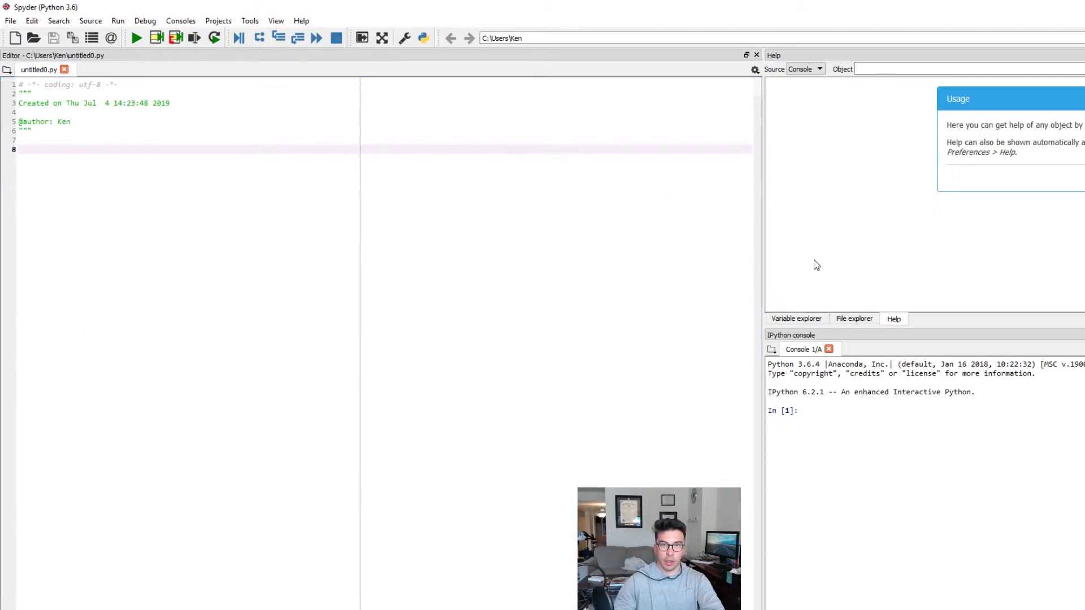
left_click(810, 319)
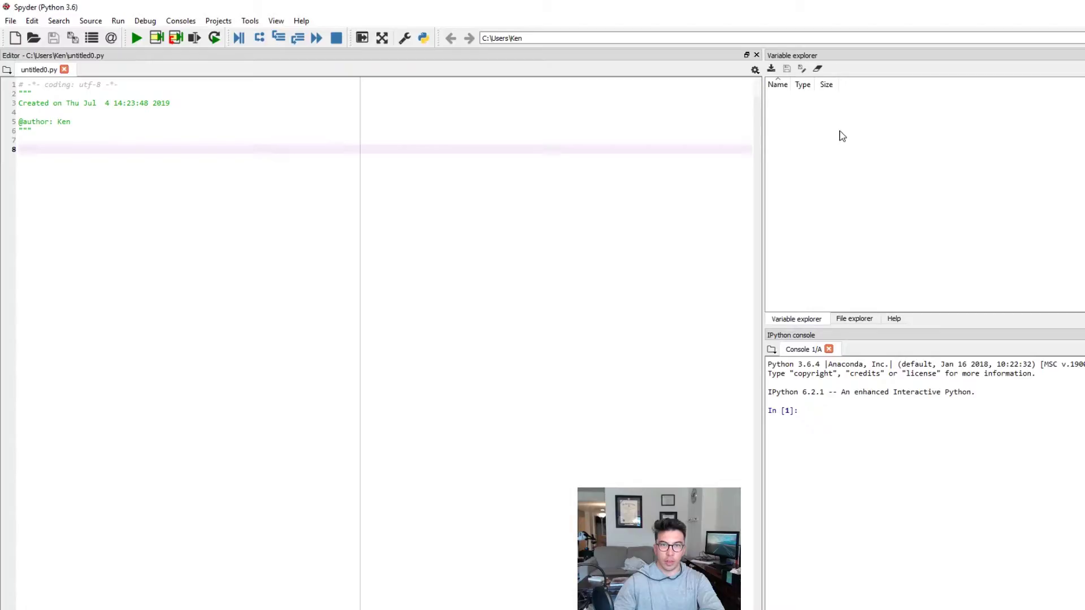
left_click(855, 420)
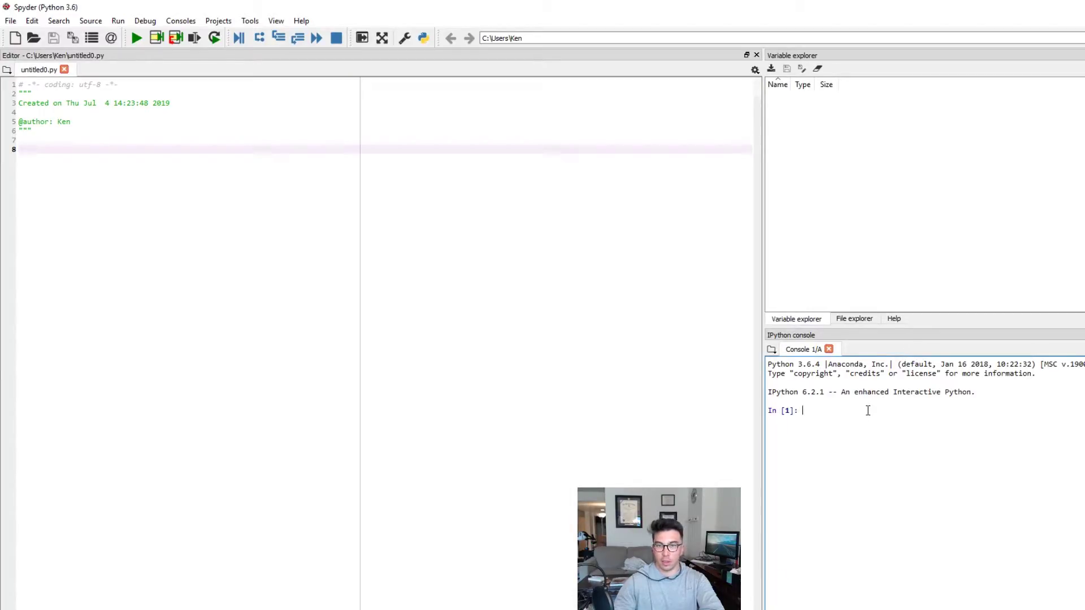
left_click(45, 142)
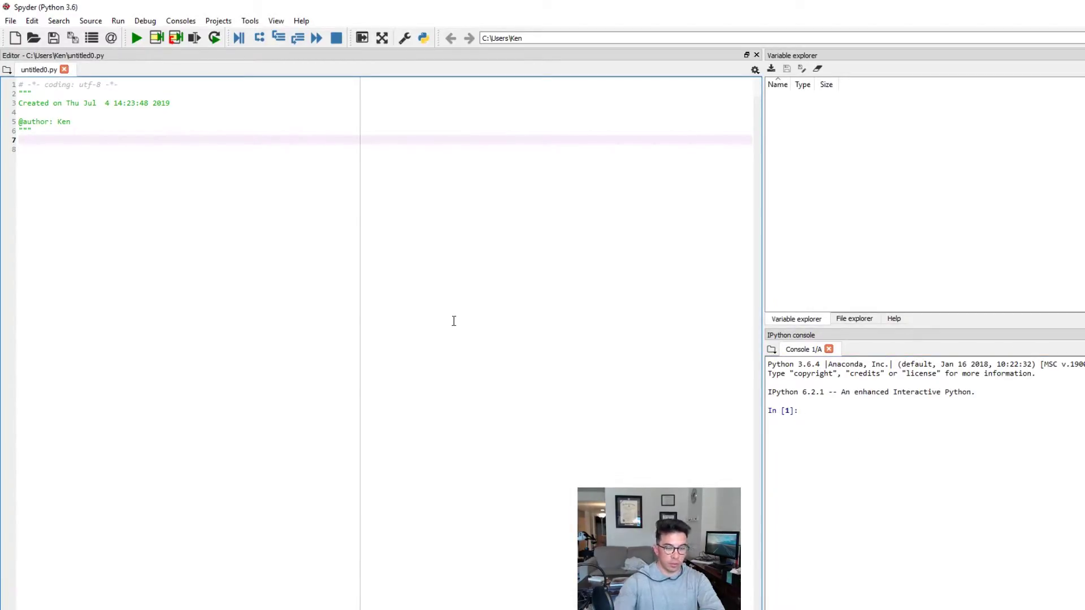
Run the test lines 7 and x = 7 in the console with F9
key("shift+Up")
key("shift+Down")
type("7")
key("F9")
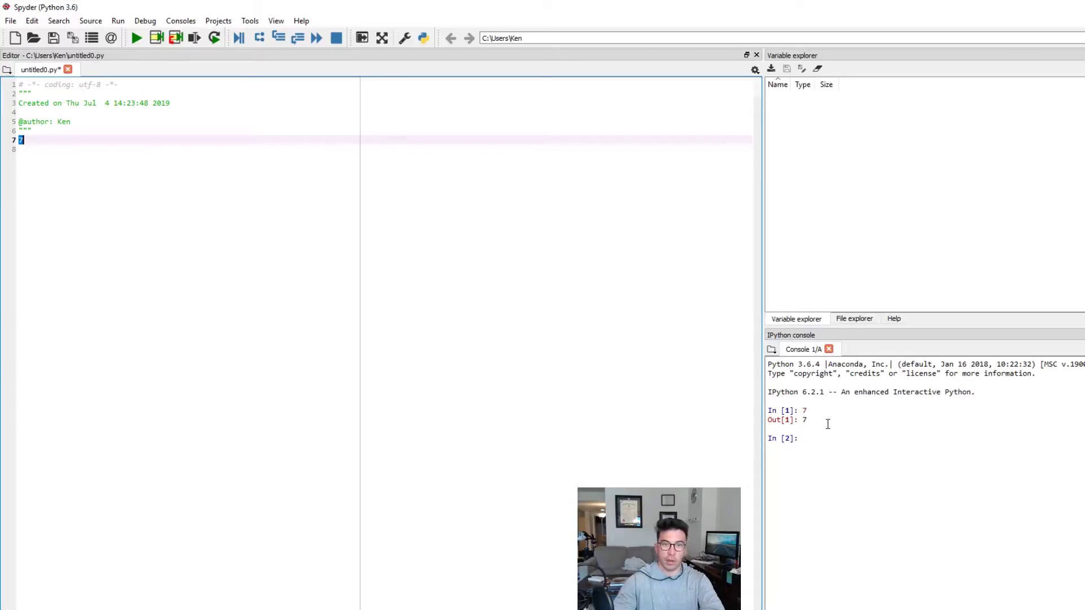
left_click(38, 149)
left_click(19, 140)
type("x =")
key("F9")
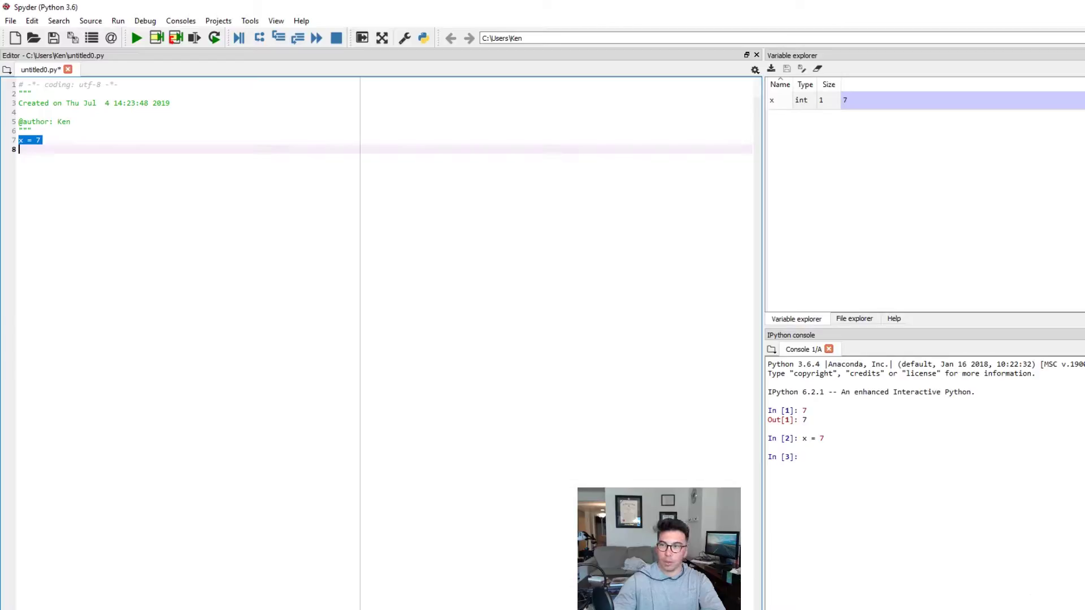
Restart the kernel, delete the x = 7 test line, and bring the Kaggle page forward
key("ctrl+period")
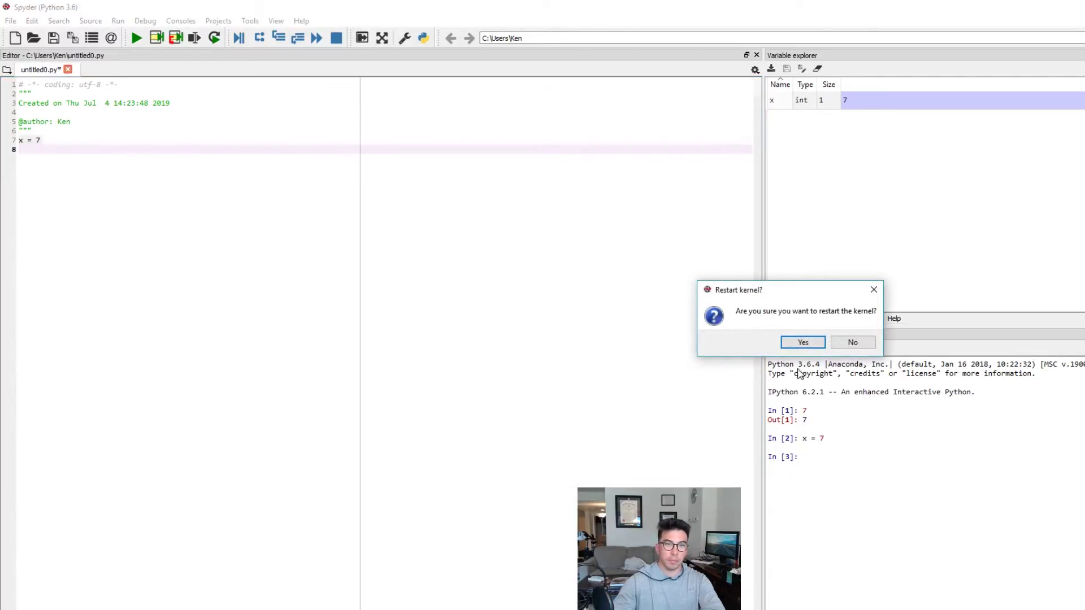
left_click(806, 349)
left_click_drag(17, 140, 53, 142)
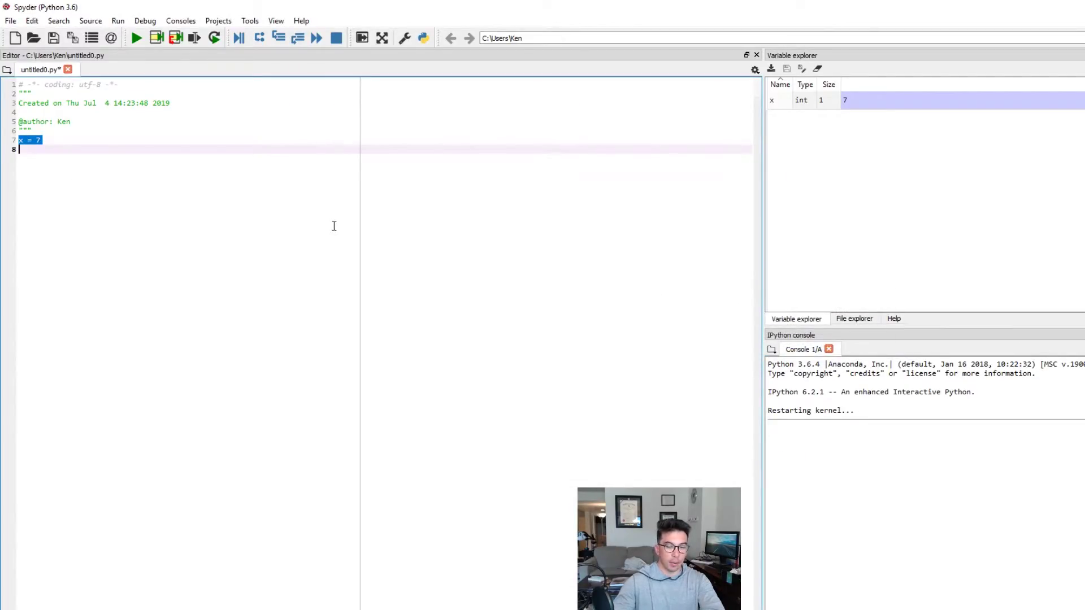
key("BackSpace")
key("BackSpace")
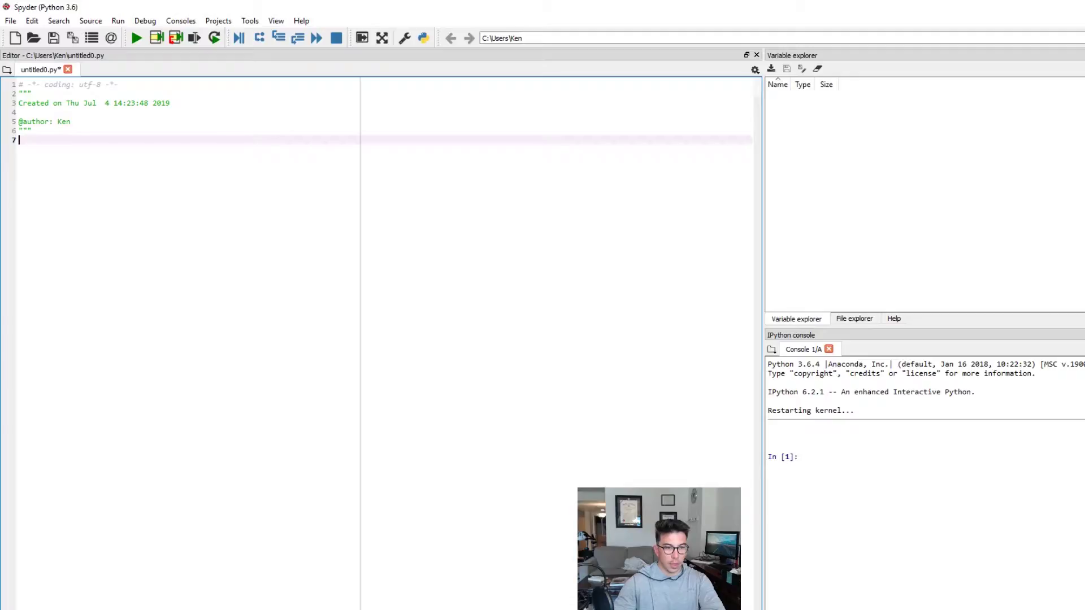
left_click(354, 592)
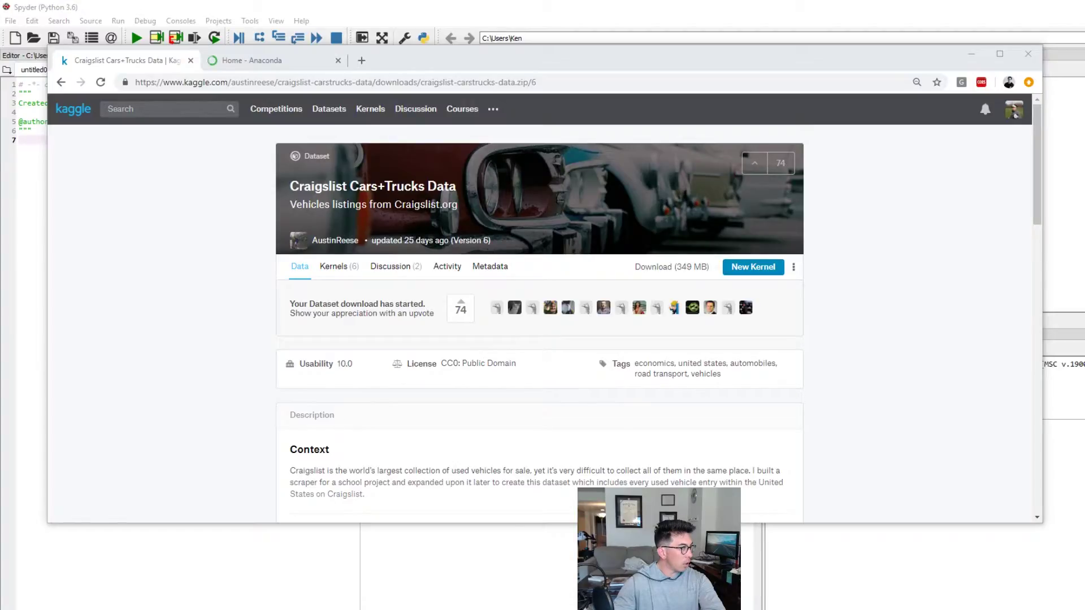
Move aside and close the Data Exploration with Python folder window, returning to Spyder
mouse_move(921, 112)
left_mouse_down()
mouse_move(1060, 73)
mouse_move(763, 72)
left_mouse_up()
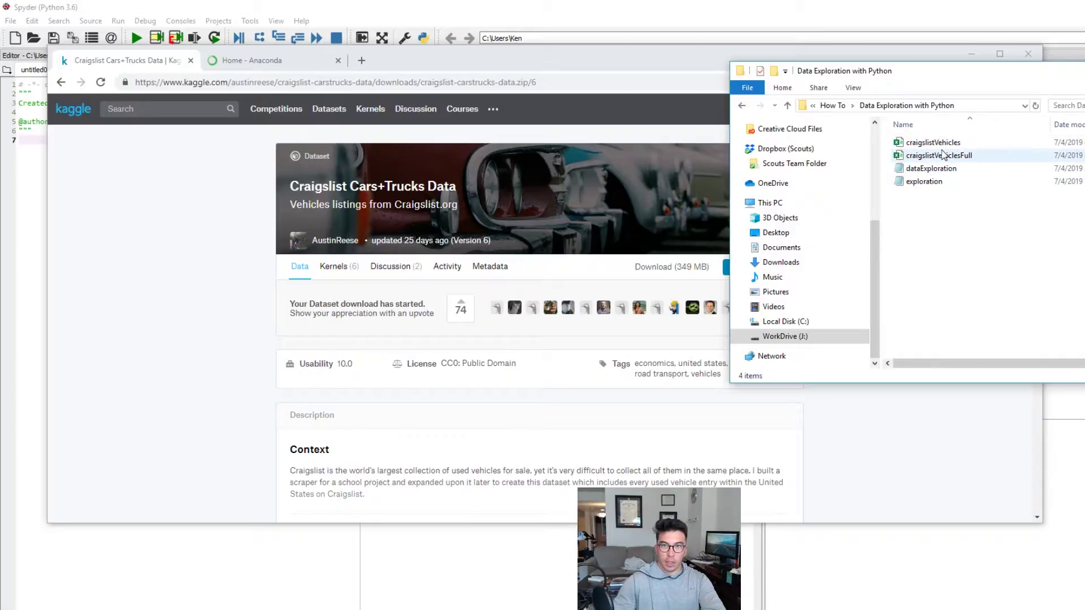
key("alt+F4")
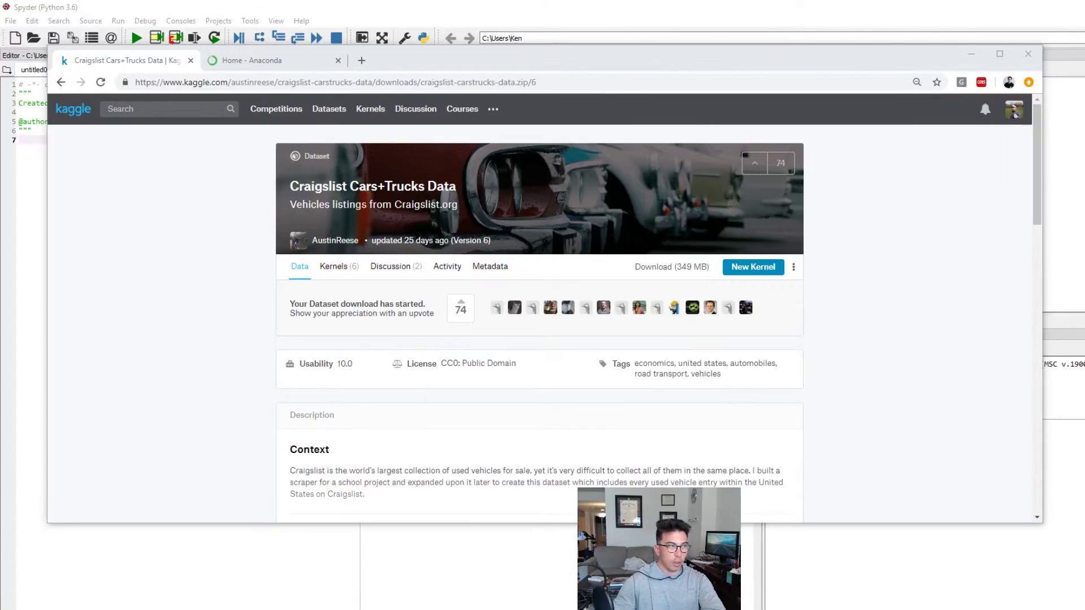
left_click(851, 25)
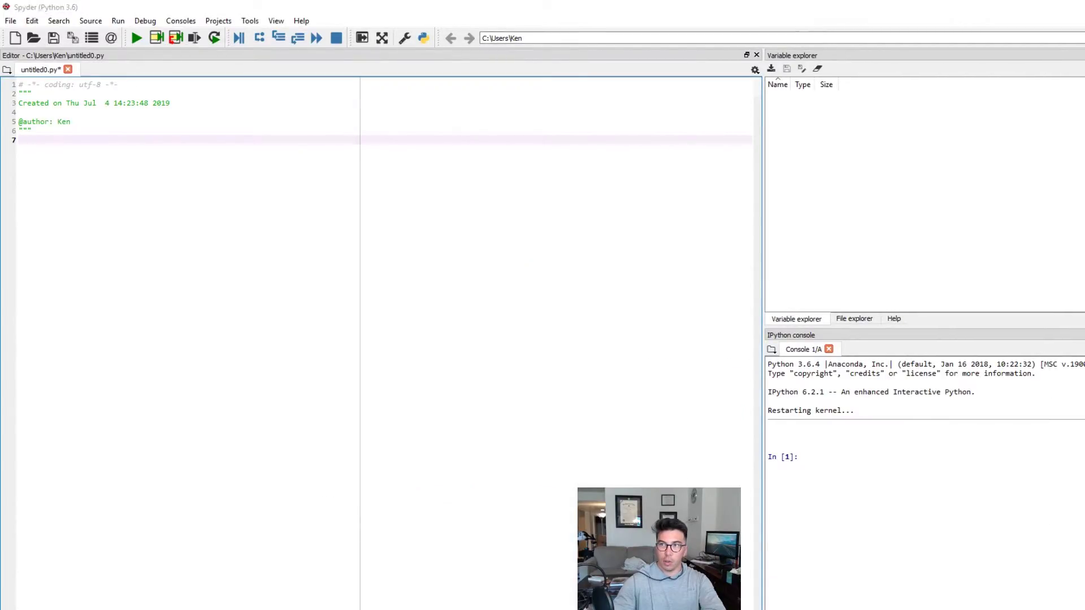
Set the working directory to J:\Youtube\How To\Data Exploration with Python and show its files
left_click(1081, 38)
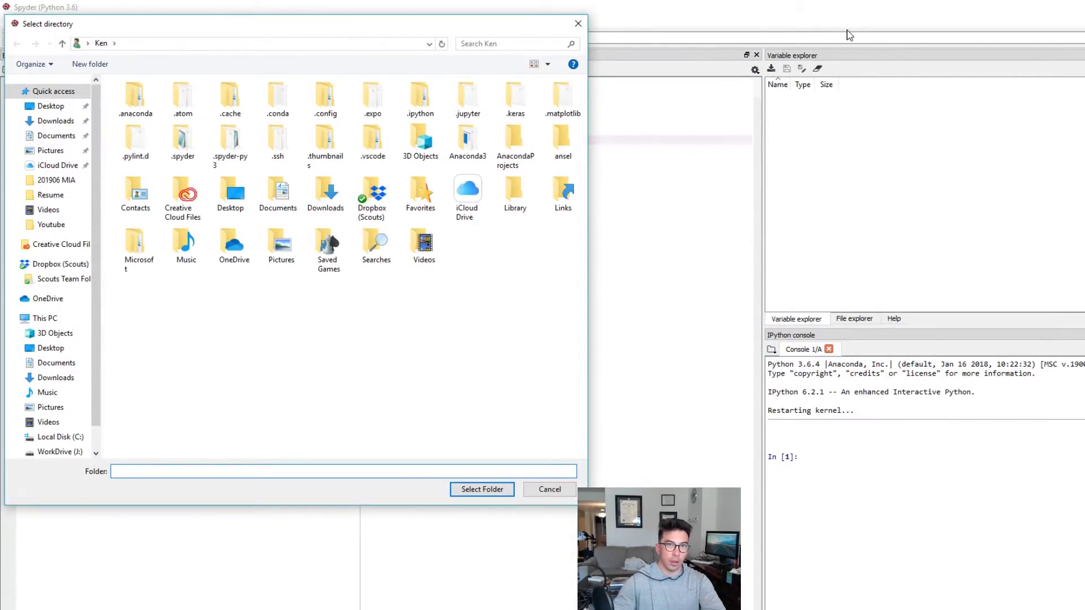
left_click(55, 451)
double_click(158, 362)
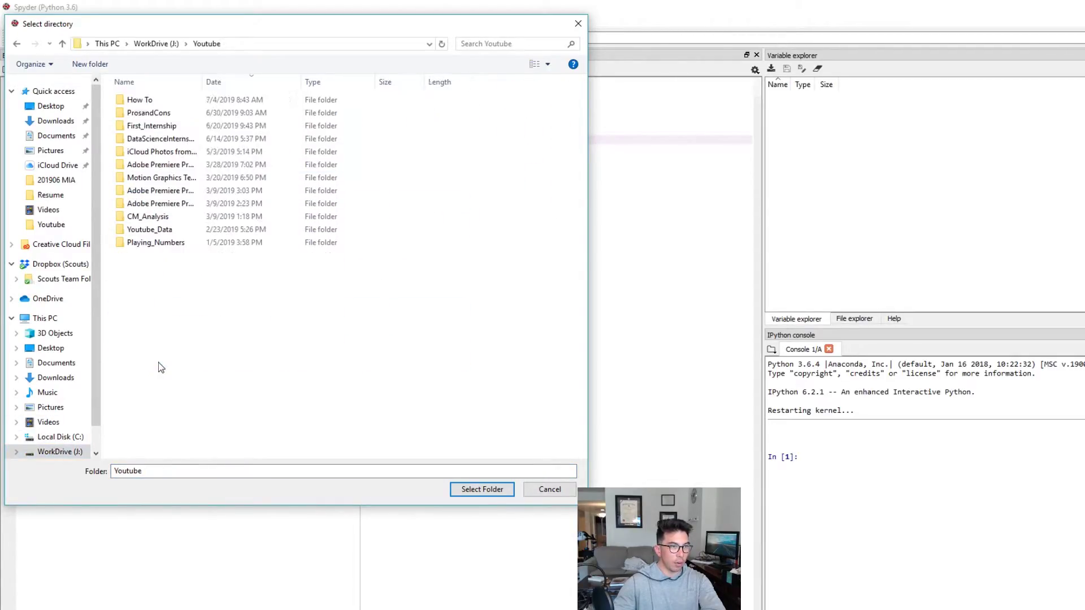
double_click(174, 102)
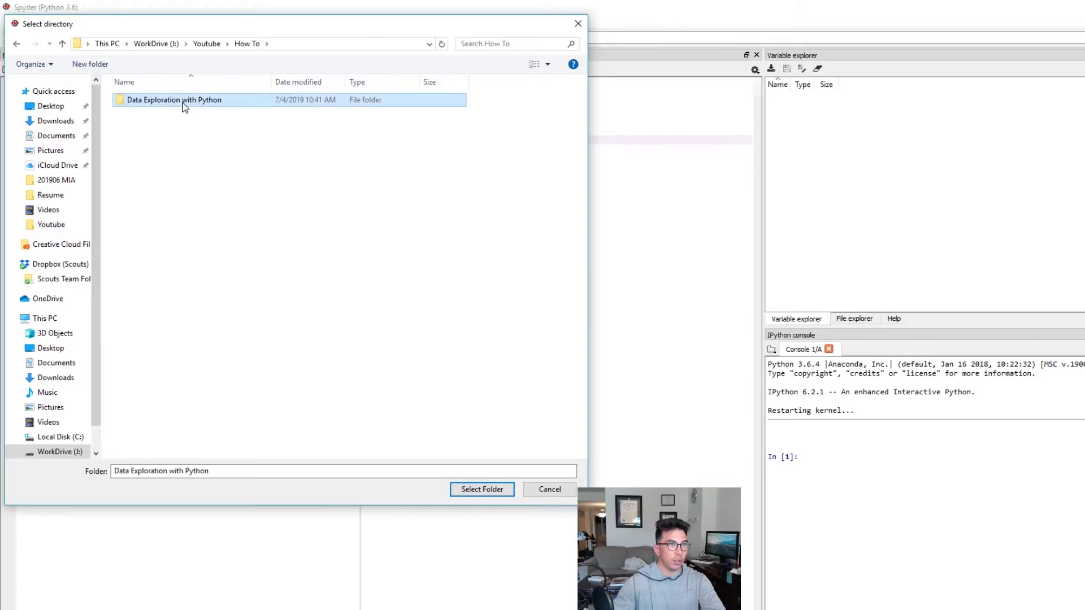
double_click(174, 103)
left_click(482, 489)
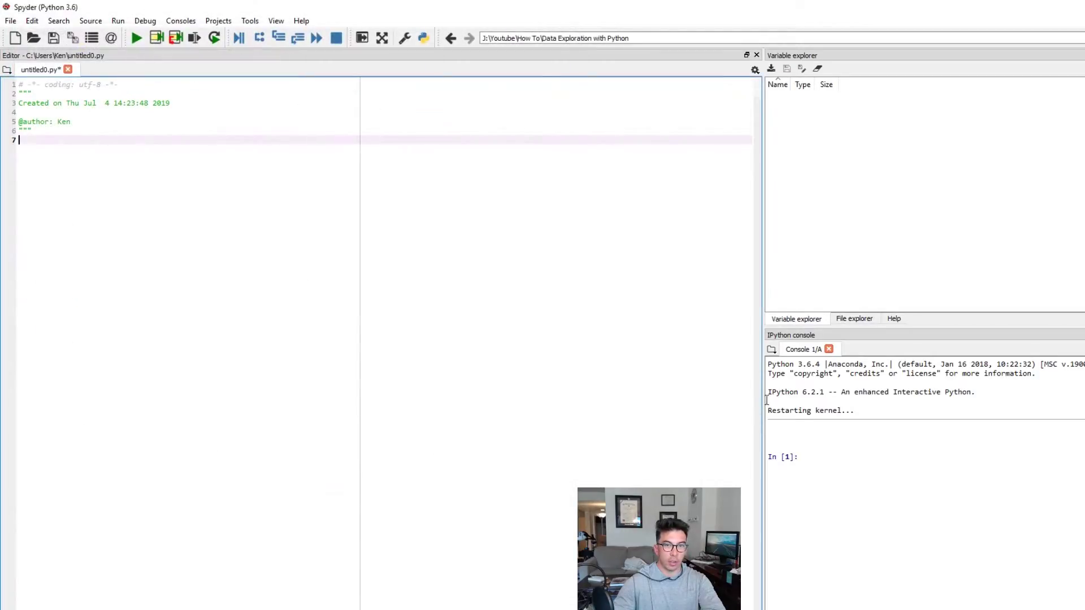
left_click(854, 319)
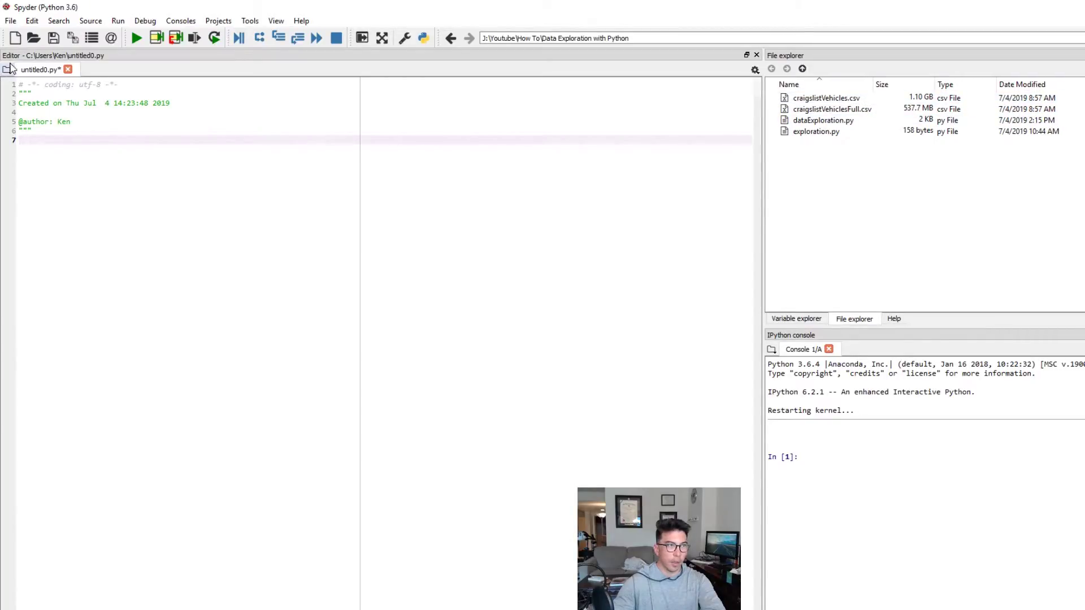
Save the script as exploration2.py under J:\Youtube\How To\Data Exploration with Python
left_click(6, 8)
left_click(131, 7)
left_click(11, 21)
left_click(30, 128)
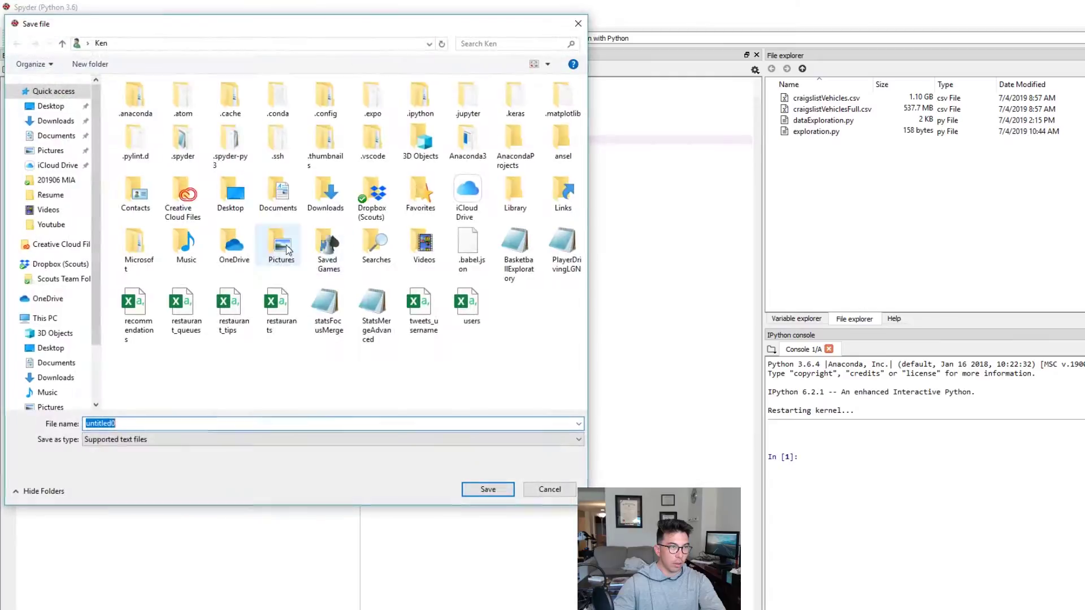
type("exploration2")
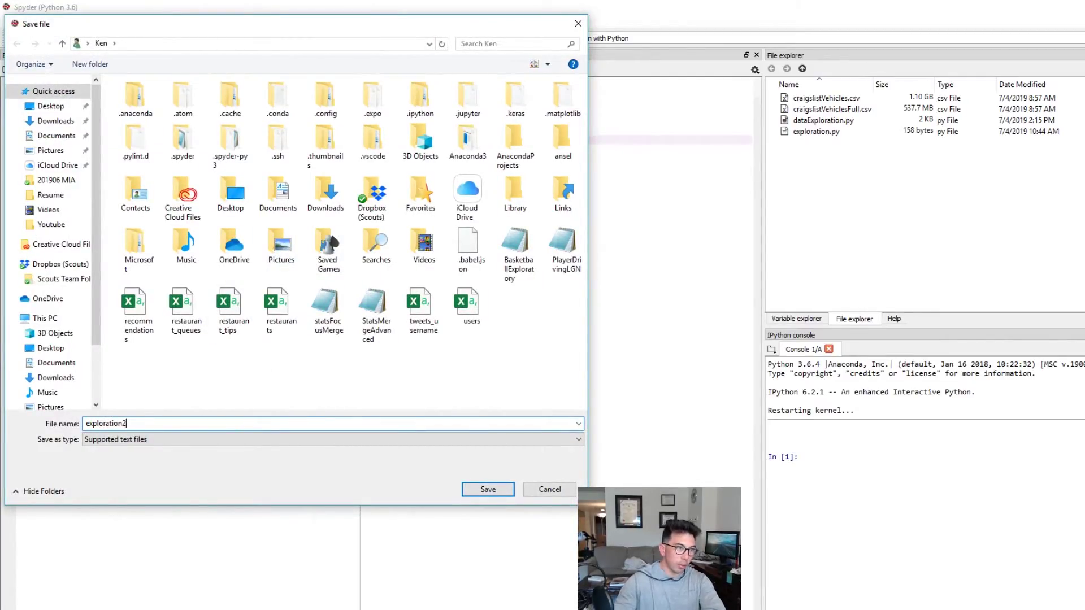
scroll(52, 314, "down", 2)
left_click(67, 384)
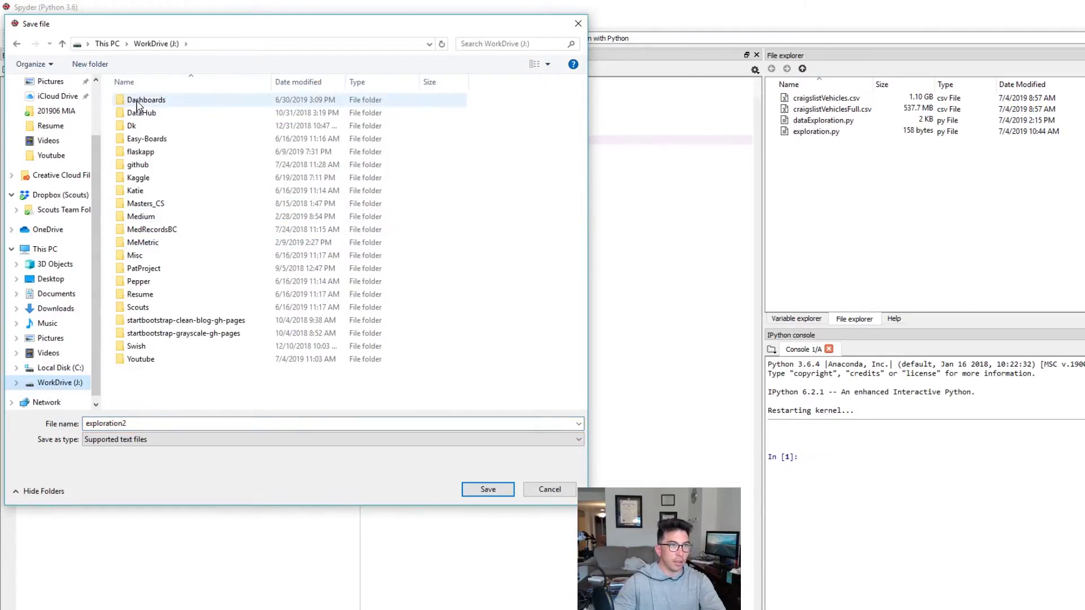
double_click(169, 363)
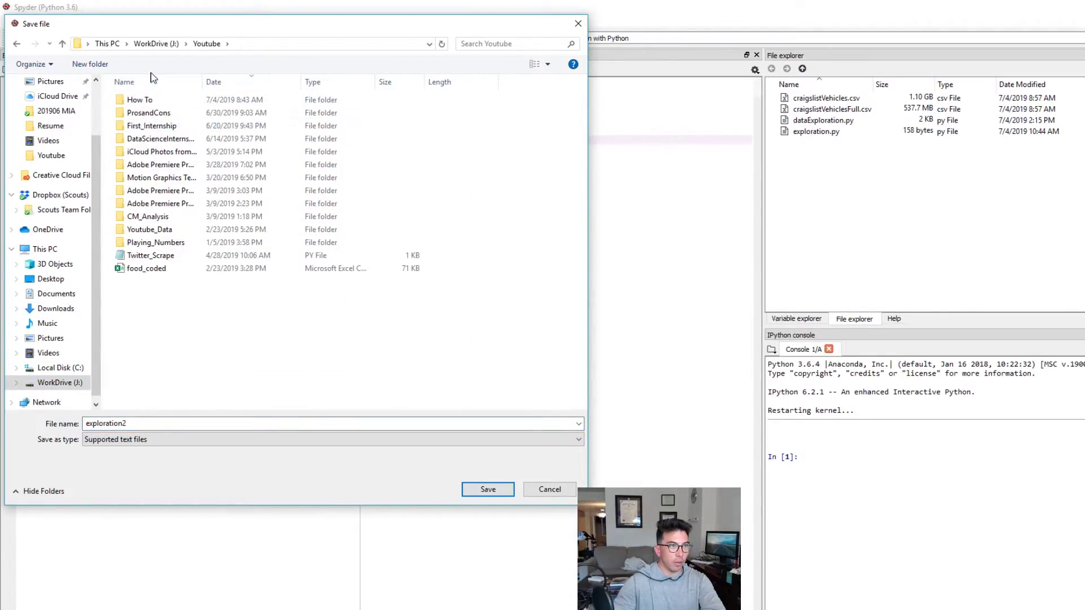
double_click(140, 100)
double_click(174, 102)
left_click(488, 491)
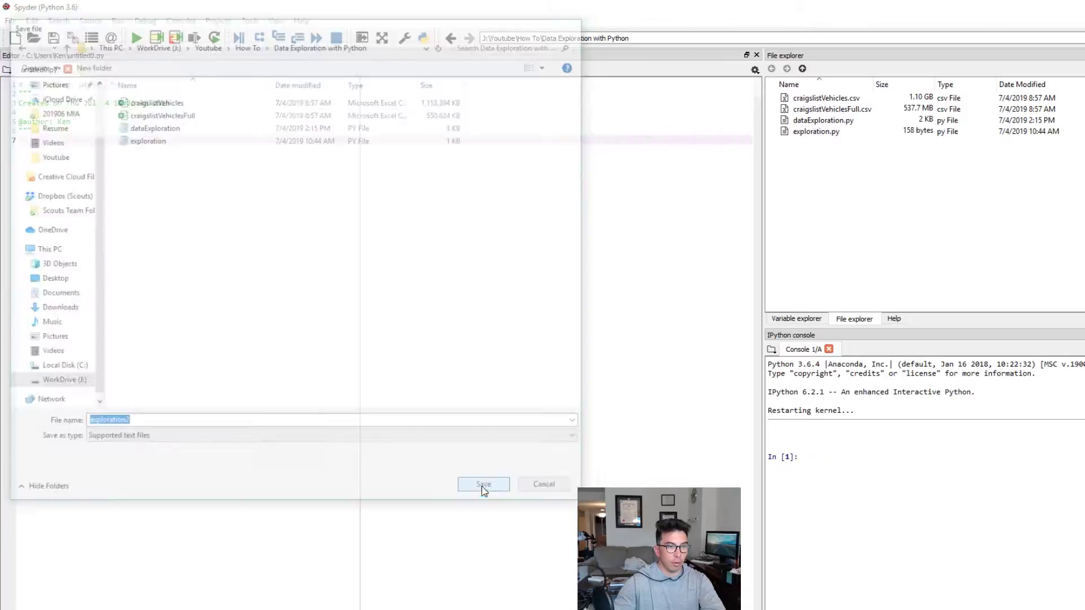
left_click(800, 320)
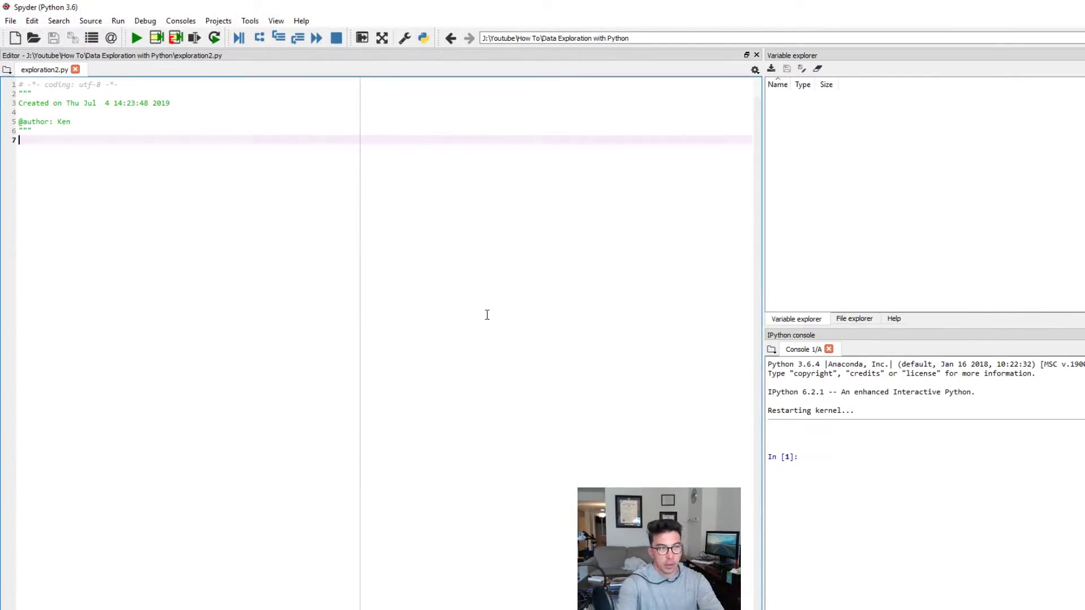
type("import pandas ")
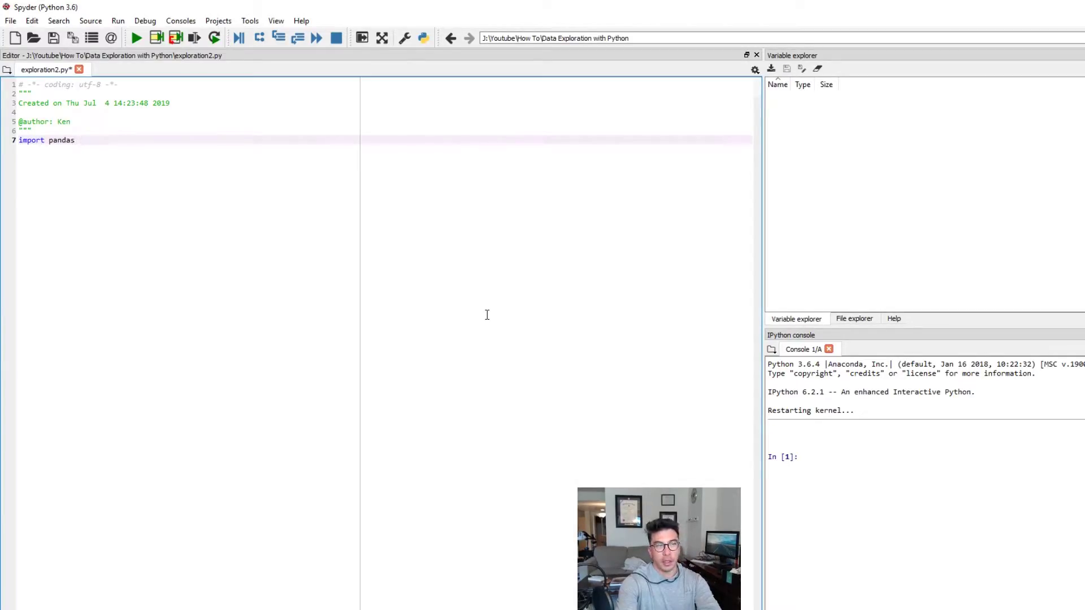
type("as pd")
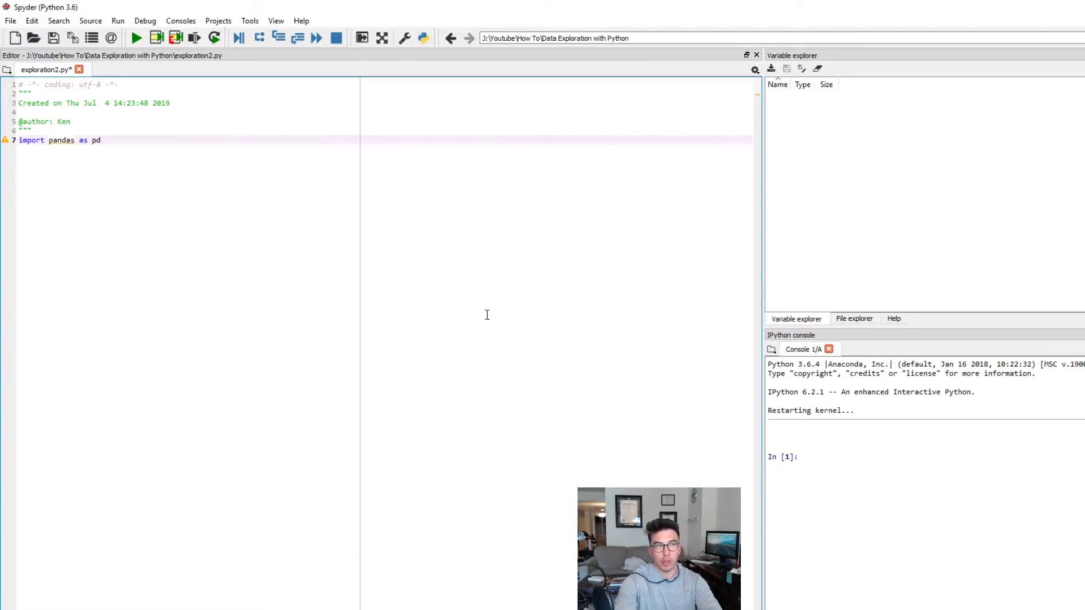
Add import pandas as pd and run it in the console
key("Left")
key("Left")
key("Left")
key("Left")
key("Left")
key("Left")
key("Left")
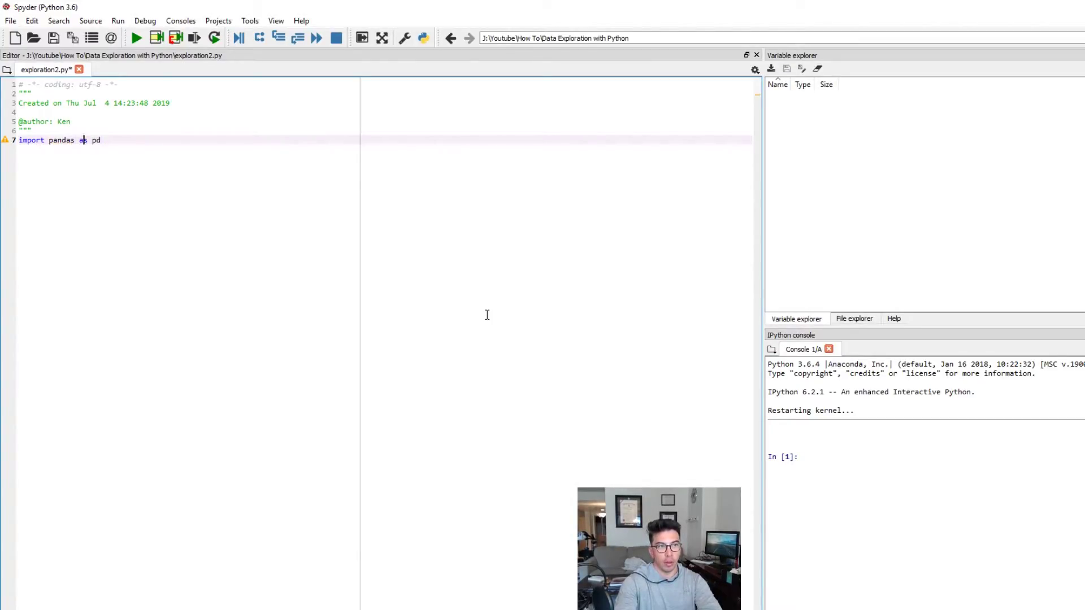
key("End")
key("shift+Home")
key("F9")
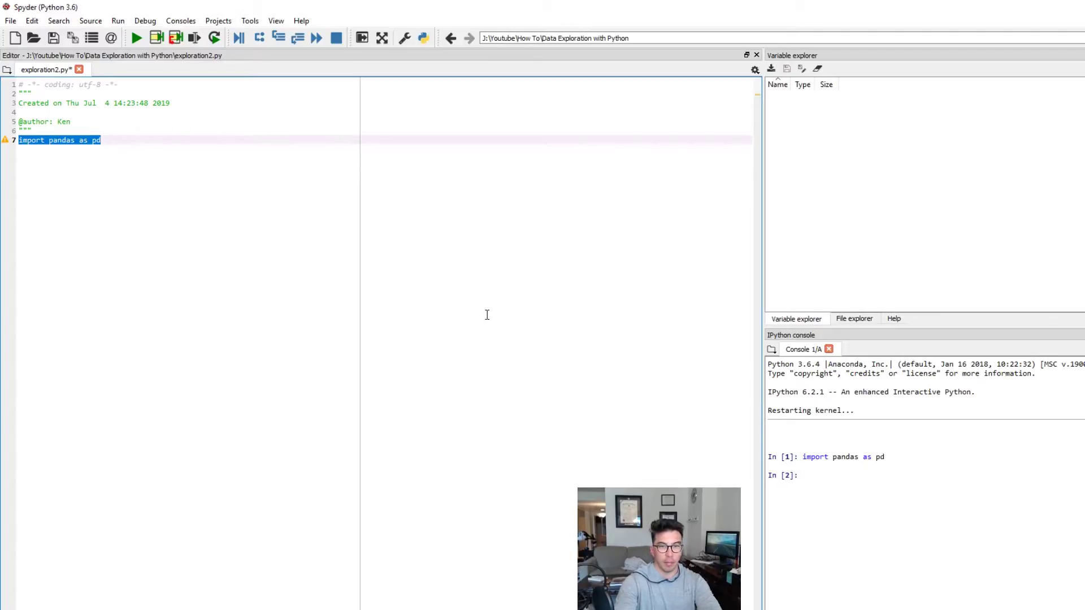
key("End")
key("Return")
key("Return")
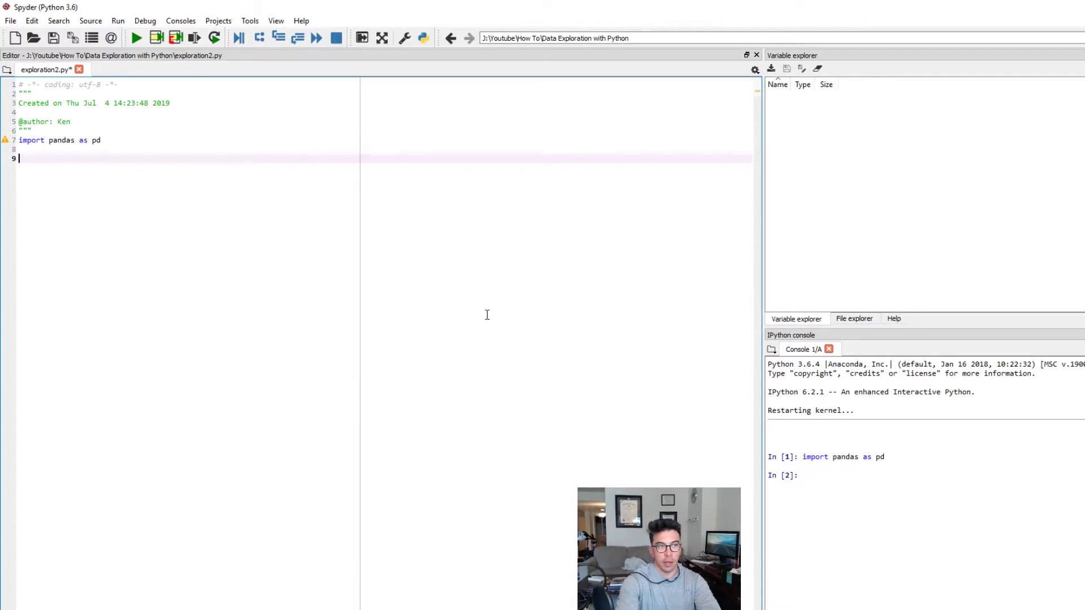
type("df")
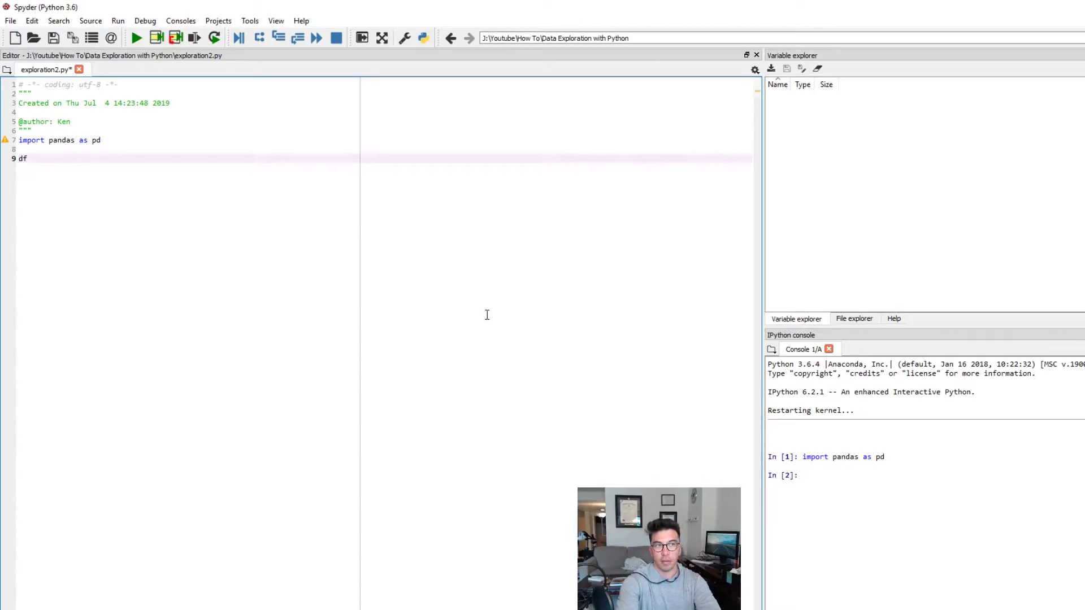
Start the data = pd.read_csv line and copy the craigslistVehicles.csv filename via File explorer Rename
key("BackSpace")
key("BackSpace")
type("data")
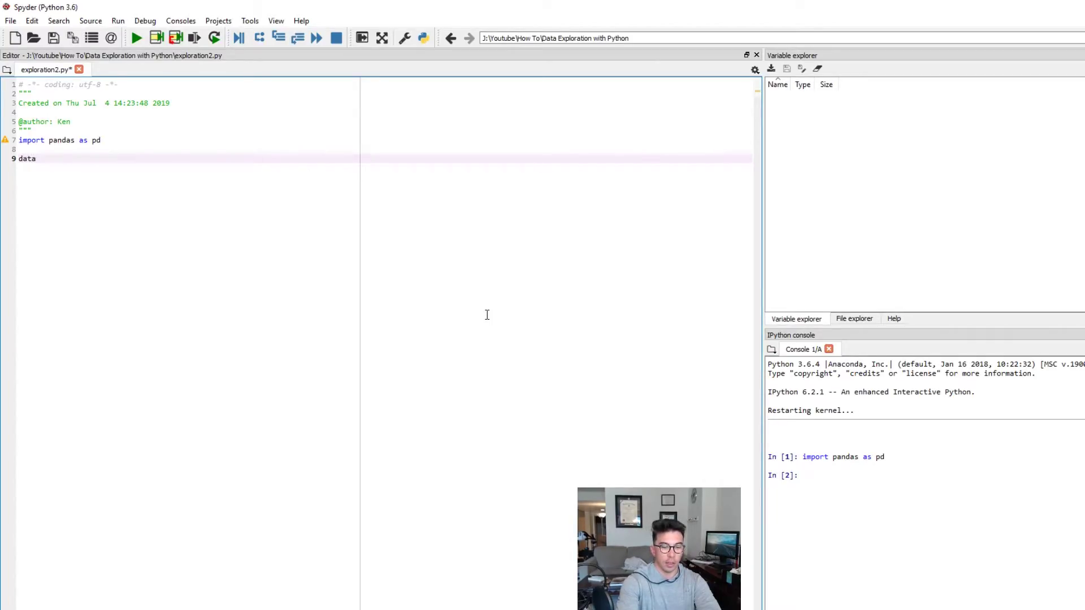
type(" = pd.")
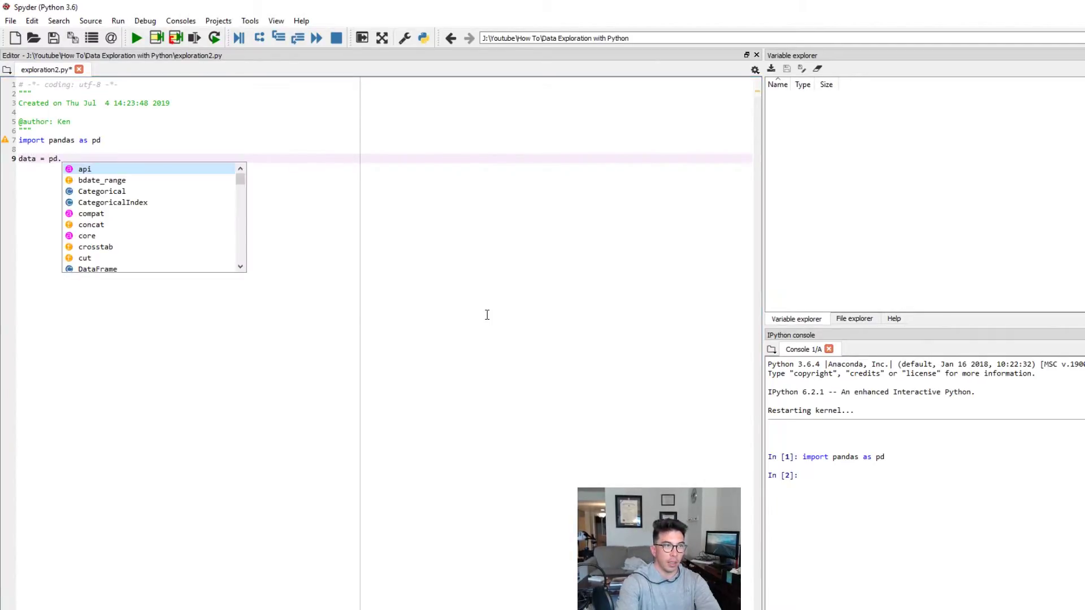
type("read_csv(")
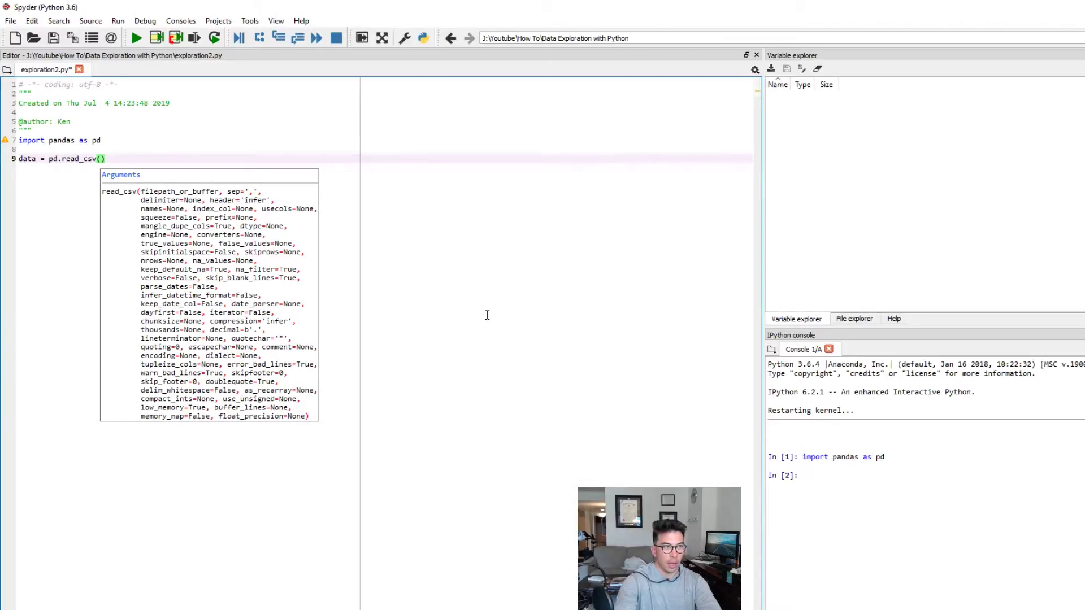
left_click(852, 320)
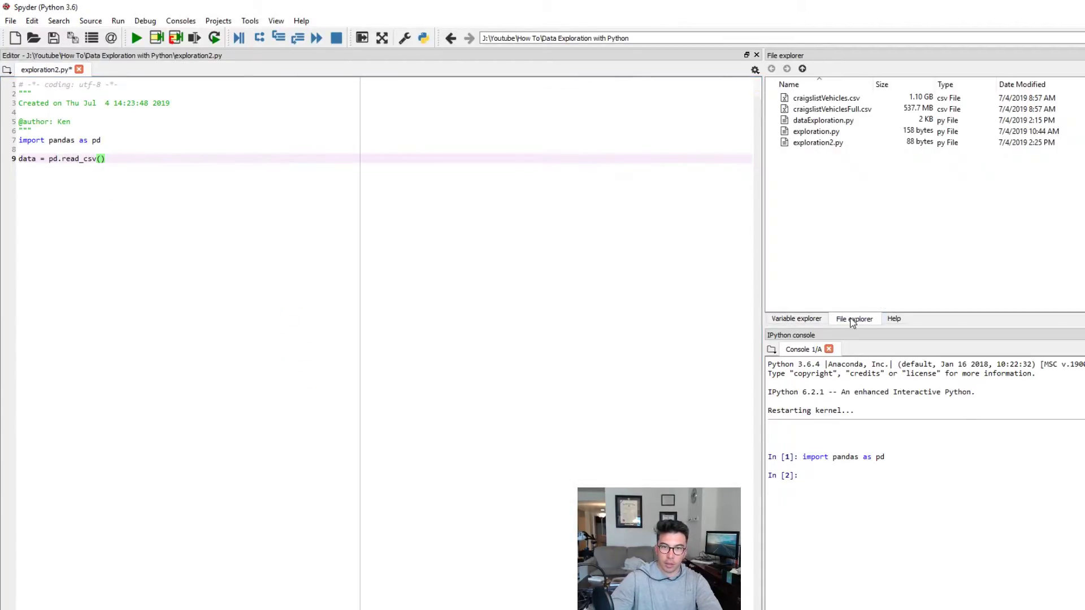
right_click(861, 103)
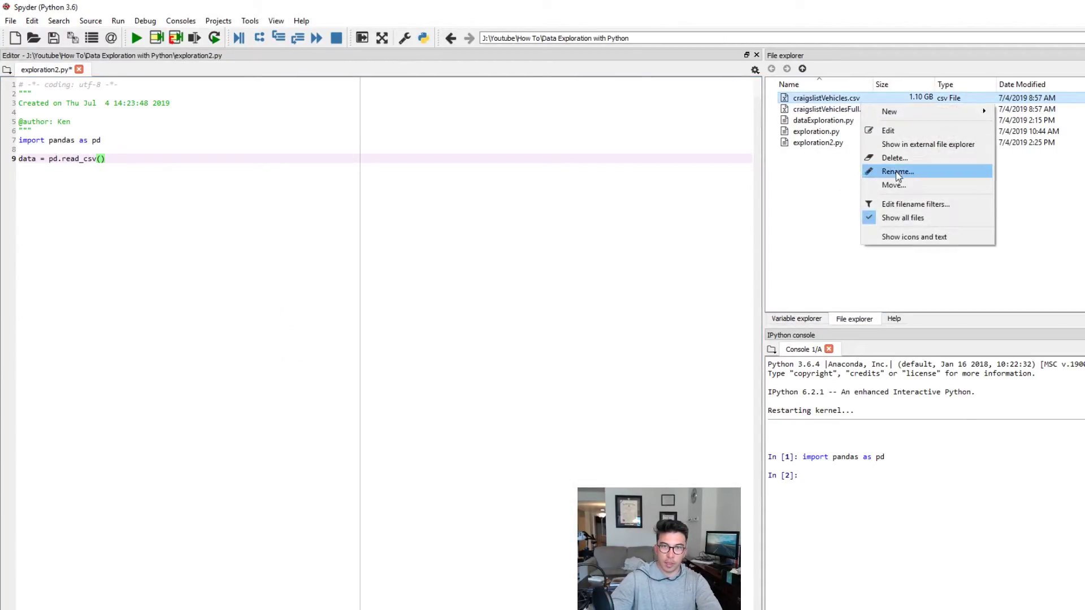
left_click(897, 172)
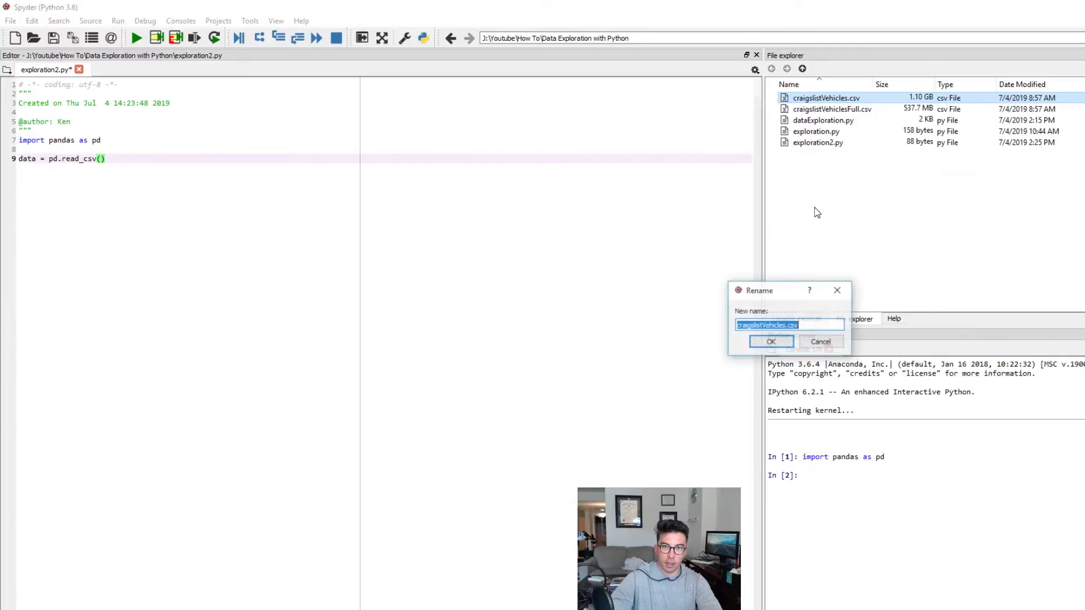
left_click(773, 339)
type("'")
Paste the filename into read_csv and run it, loading a 443405 × 22 DataFrame
type("craigslistVehicles.csv")
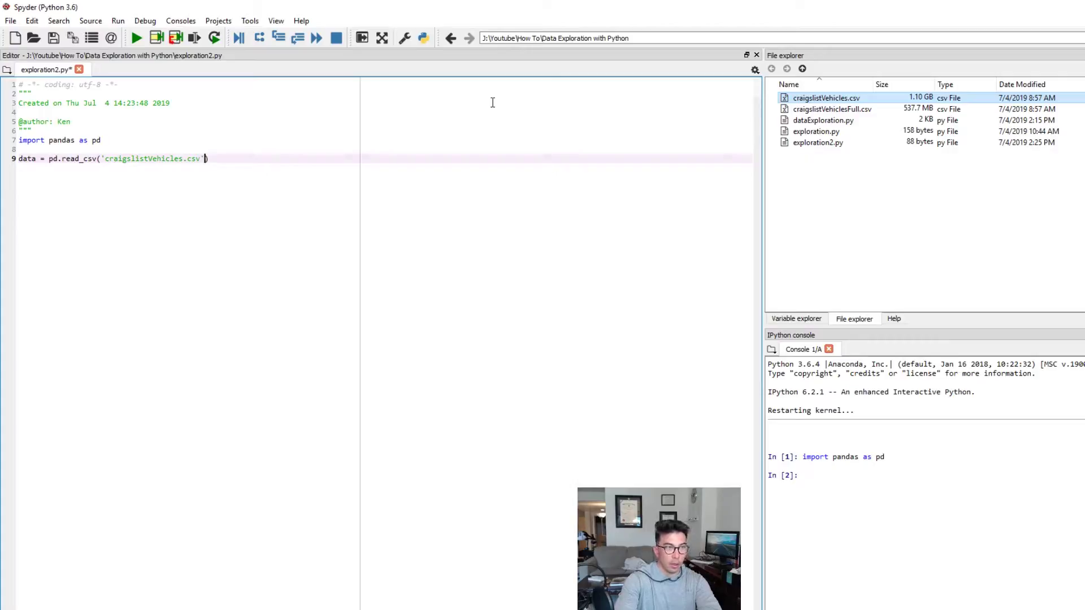
key("End")
key("shift+Home")
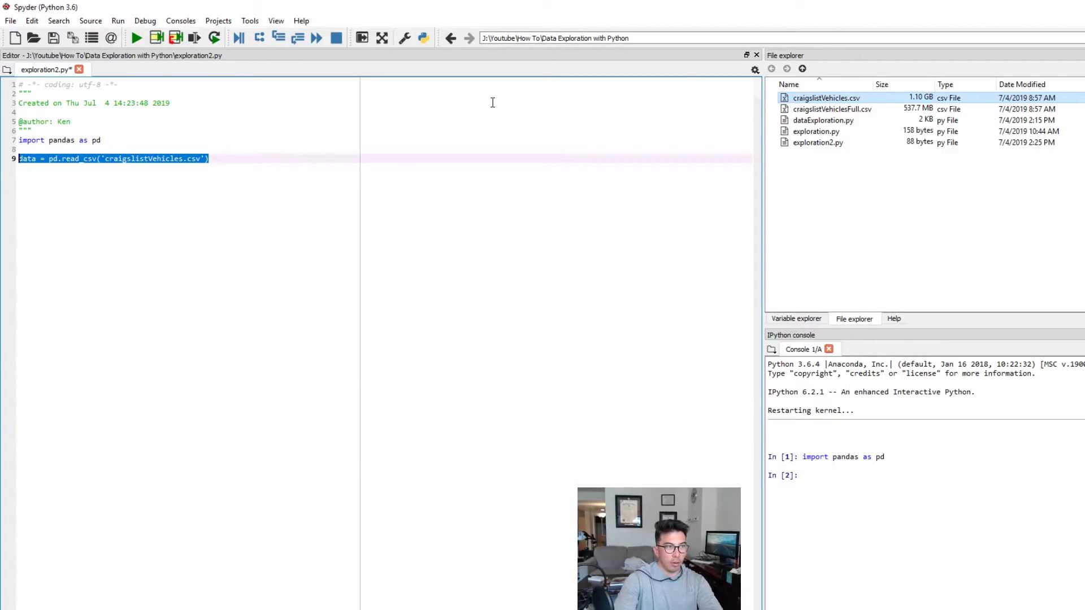
key("F9")
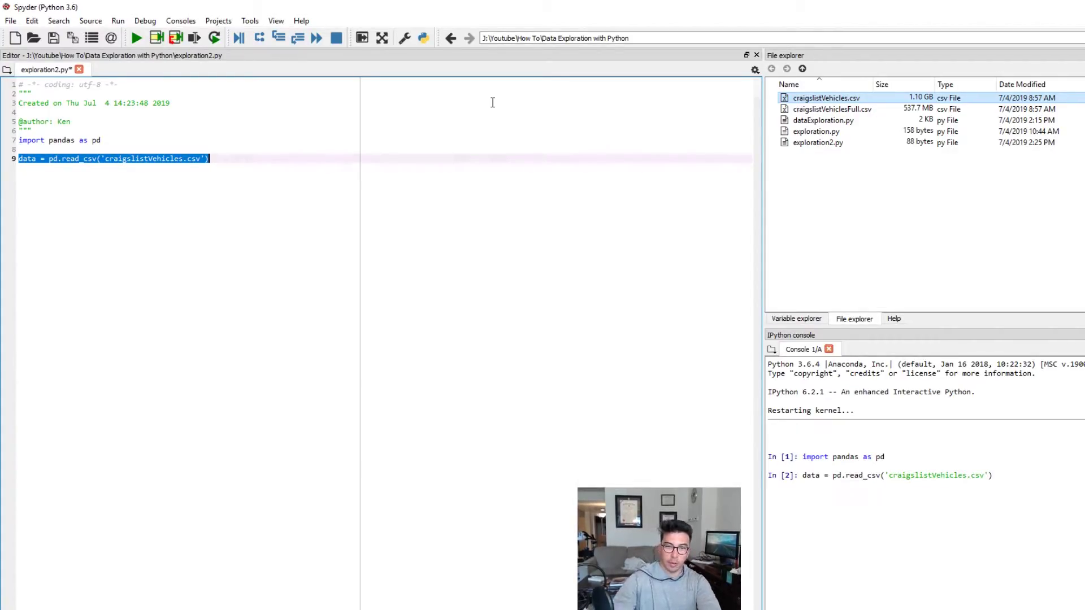
left_click(798, 318)
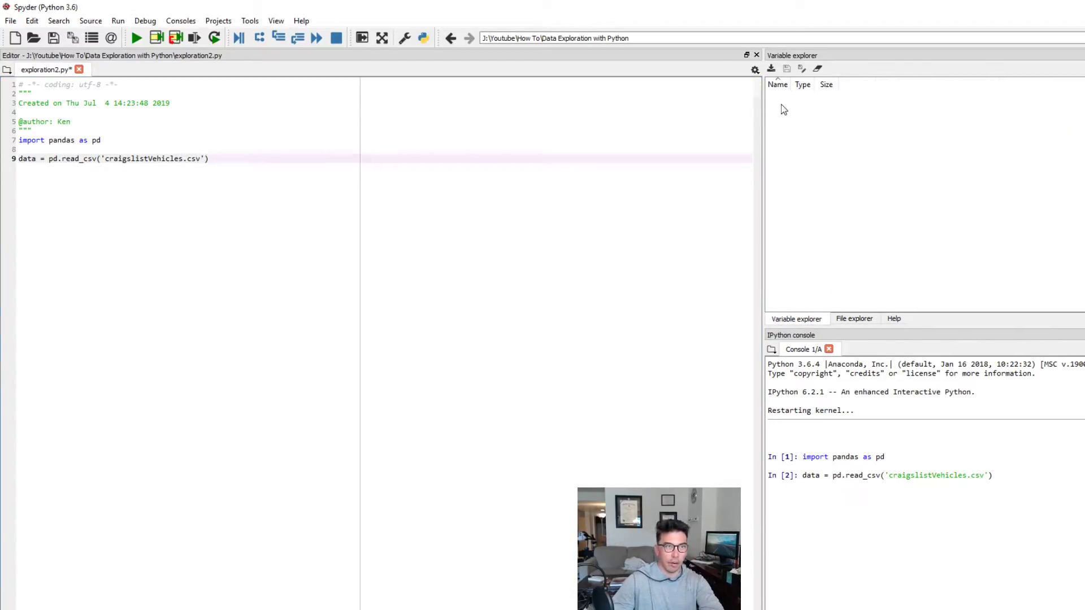
left_click(223, 164)
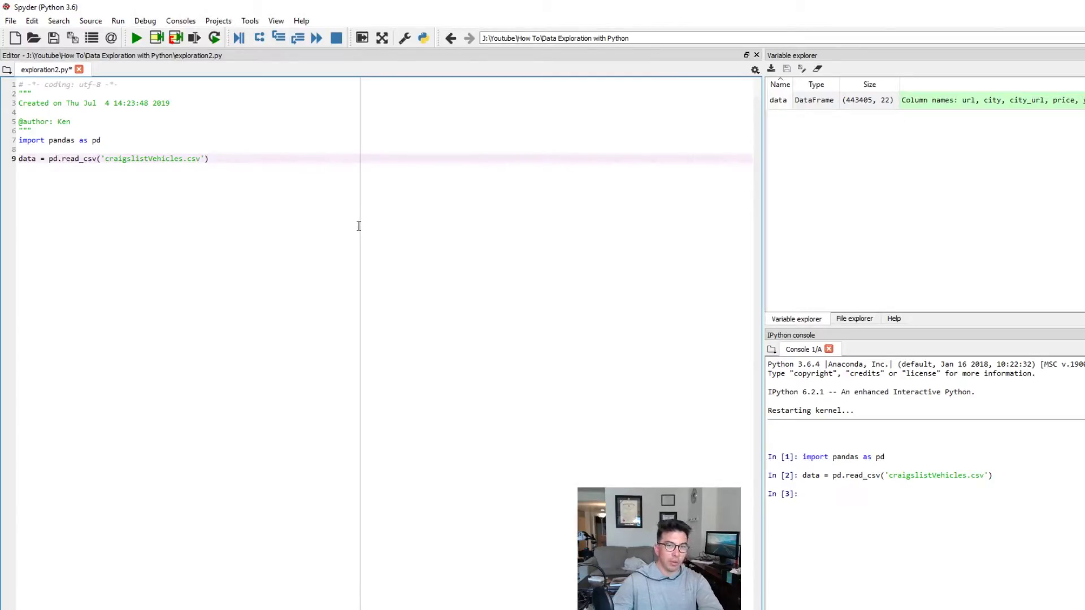
key("Return")
key("Return")
type("d")
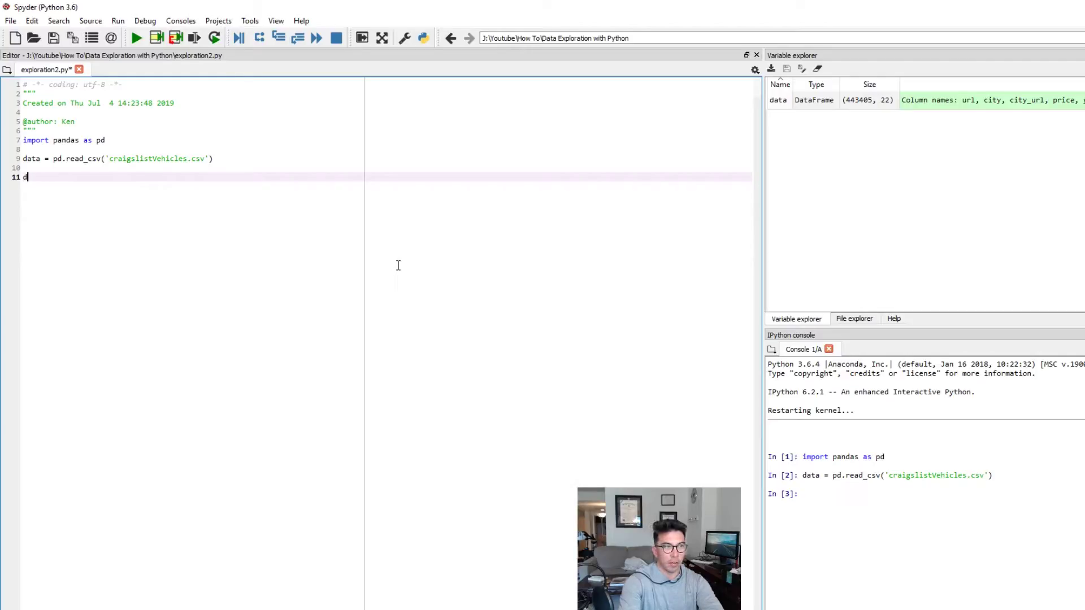
type("ata.shaepe()")
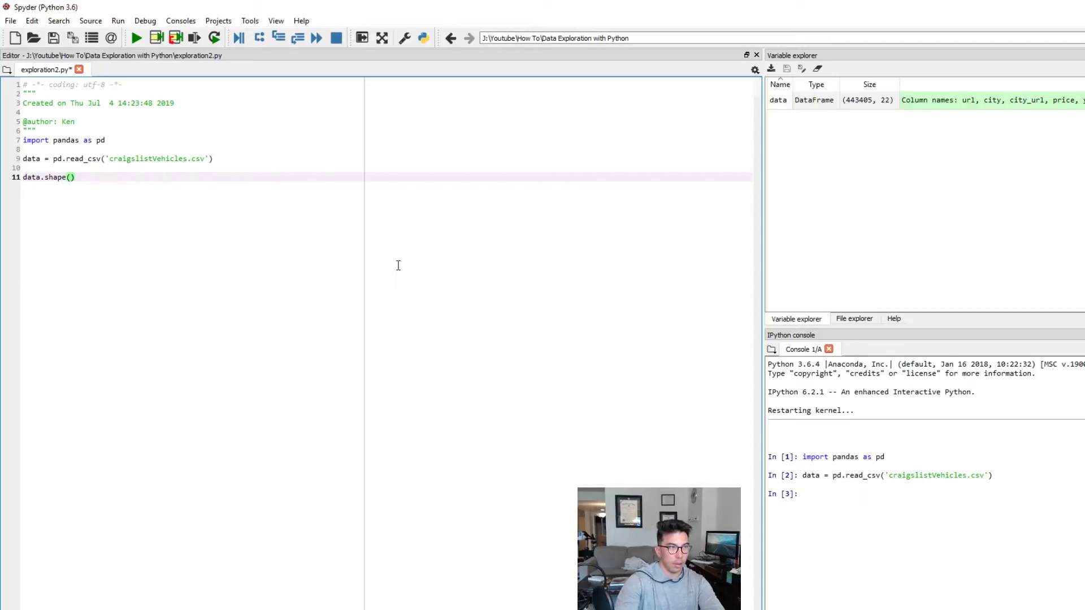
Run data.shape(), fix the TypeError by removing the parentheses, and get (443405, 22)
key("shift+Home")
key("F9")
key("End")
key("BackSpace")
key("BackSpace")
key("shift+Home")
key("F9")
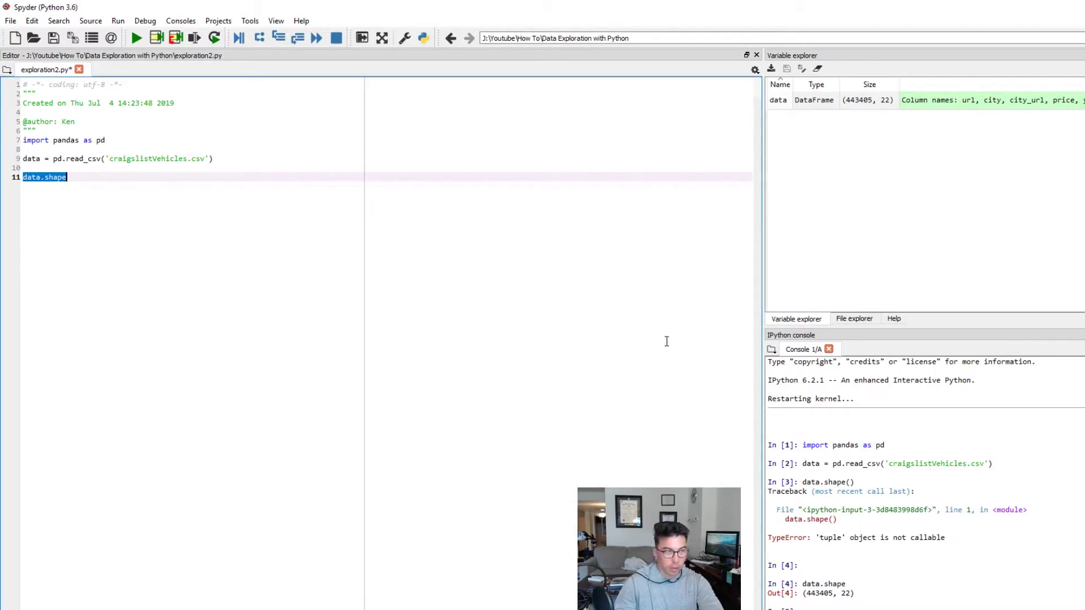
left_click(286, 209)
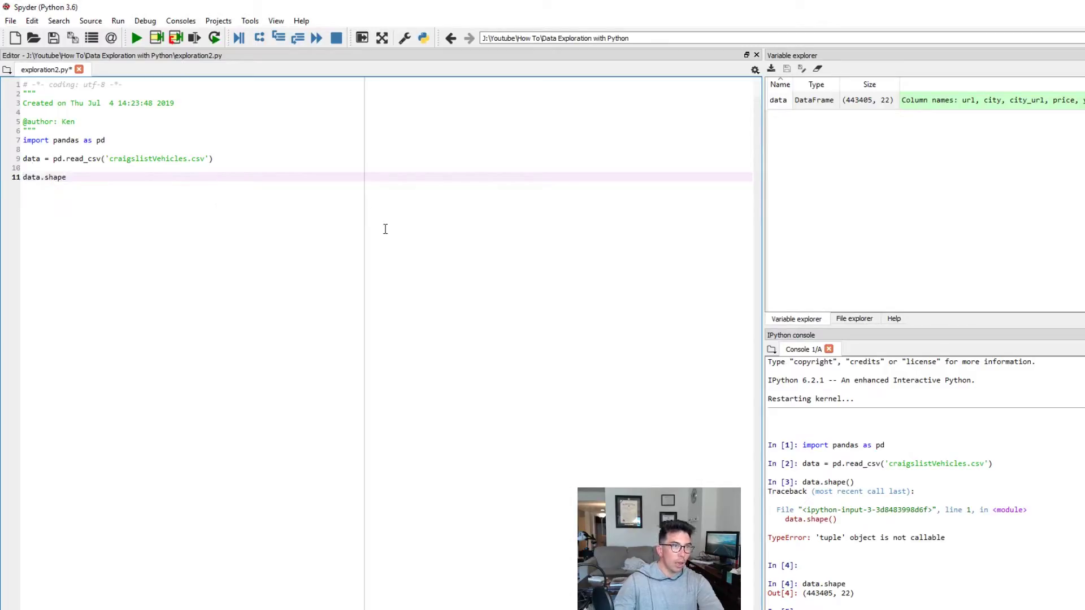
Add and run data.head() and data.head(10) to preview the first rows
key("Return")
key("Return")
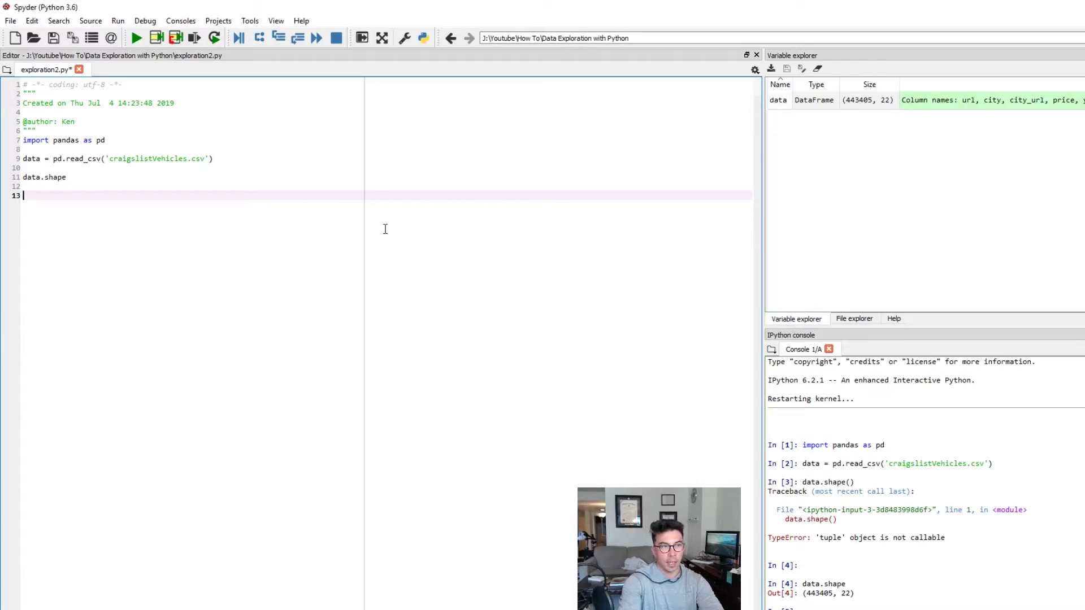
type("data.head()")
key("shift+Home")
key("F9")
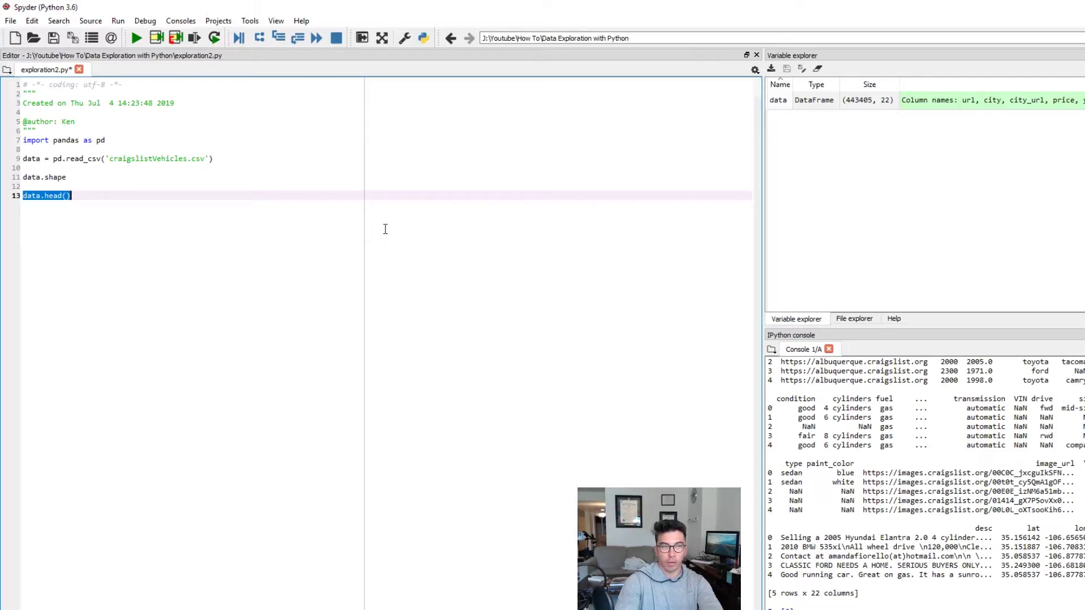
key("End")
scroll(936, 409, "up", 3)
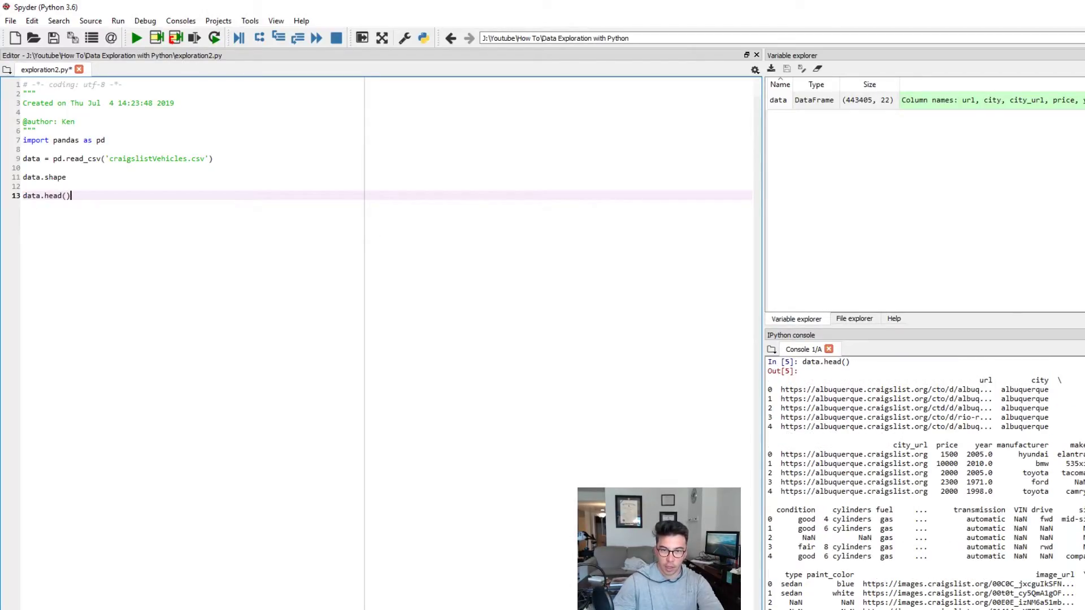
scroll(975, 440, "up", 3)
scroll(1051, 496, "down", 2)
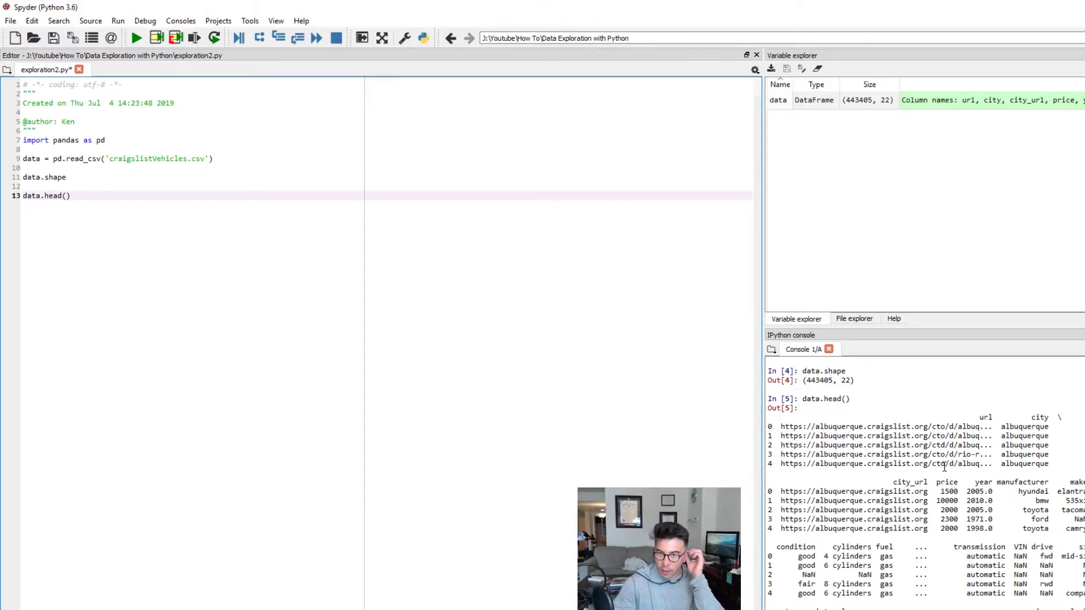
scroll(1017, 434, "down", 1)
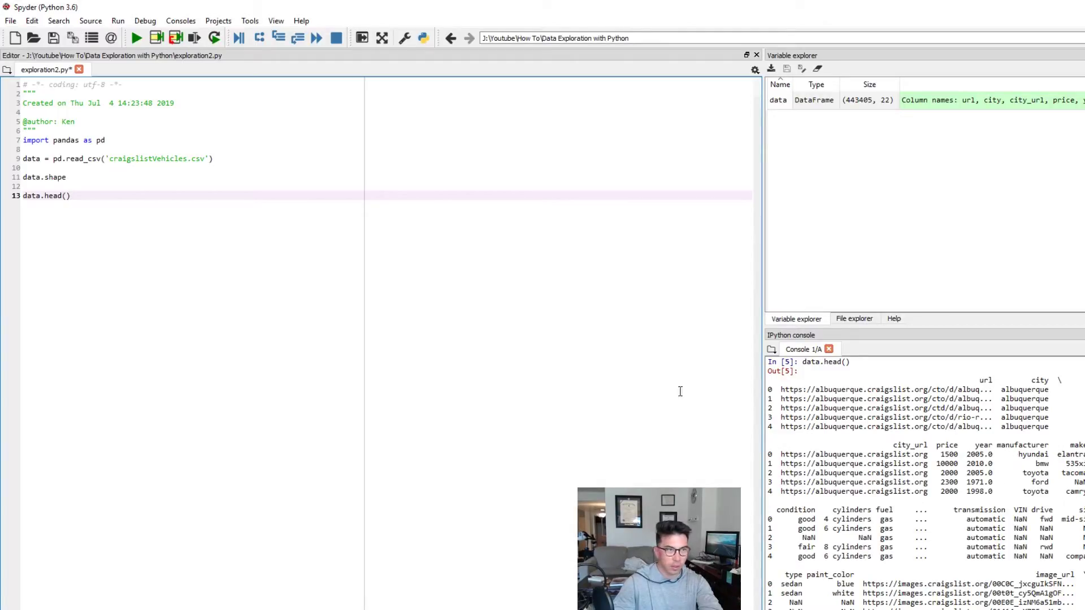
type("10")
key("End")
key("shift+Home")
key("F9")
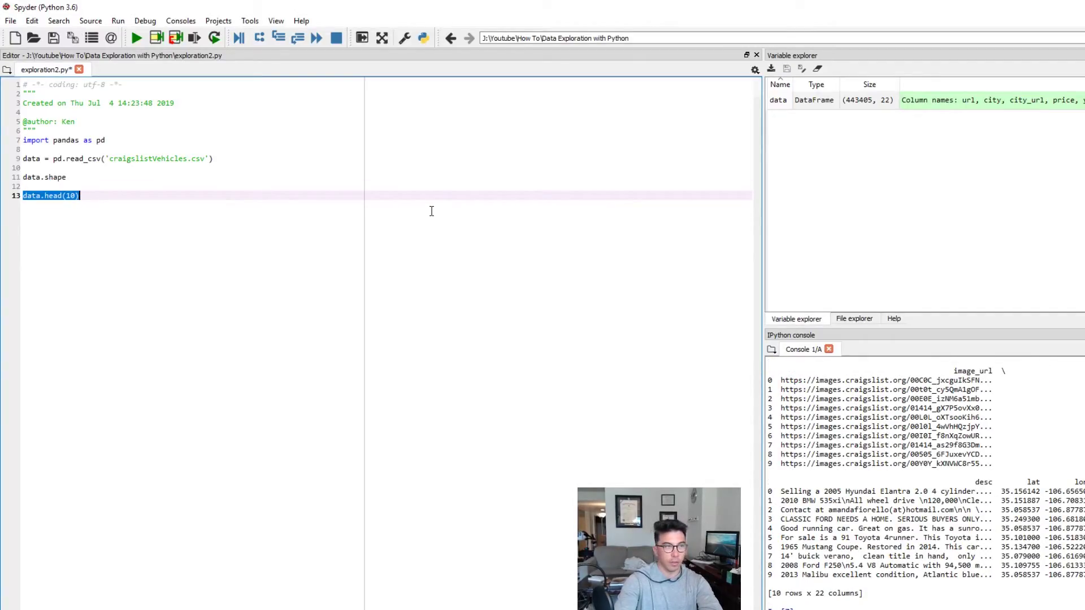
Add data.tail() on a new line and run it, showing rows 443400–443404
key("End")
key("Return")
type("da")
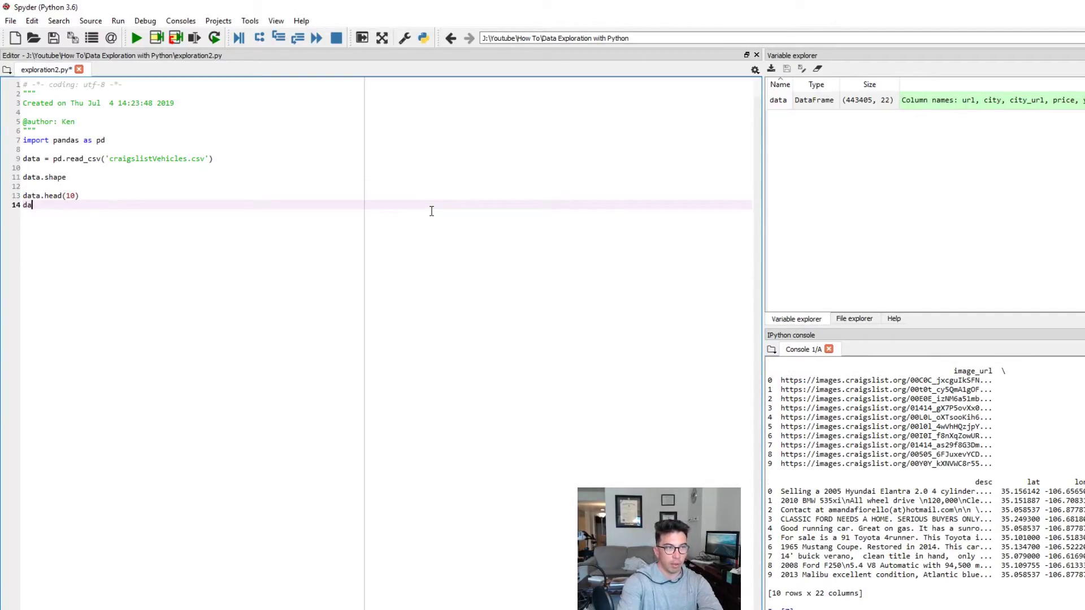
type("ta.t")
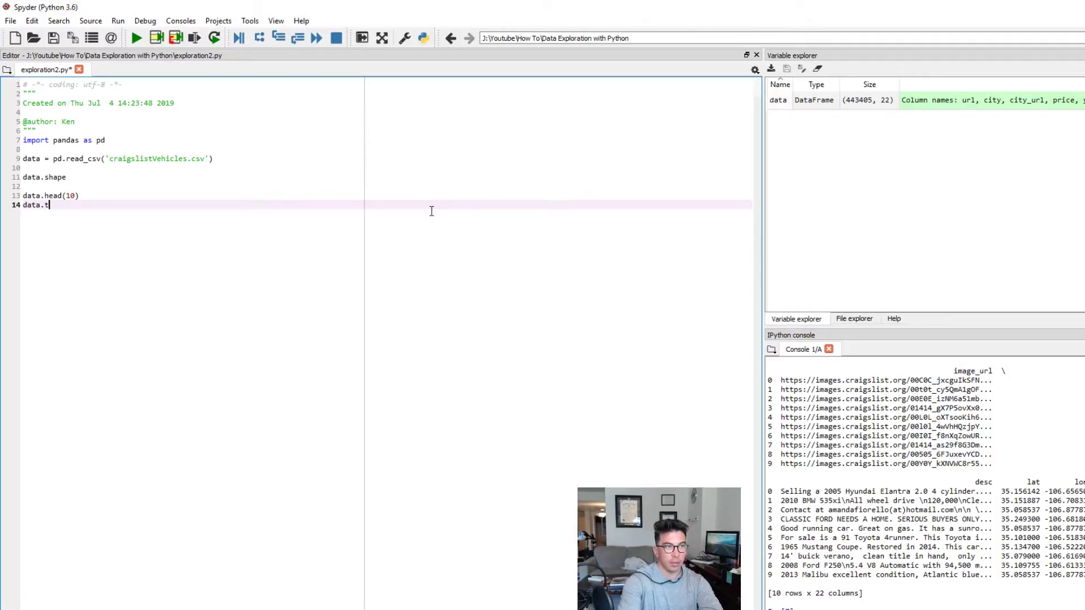
type("ail()")
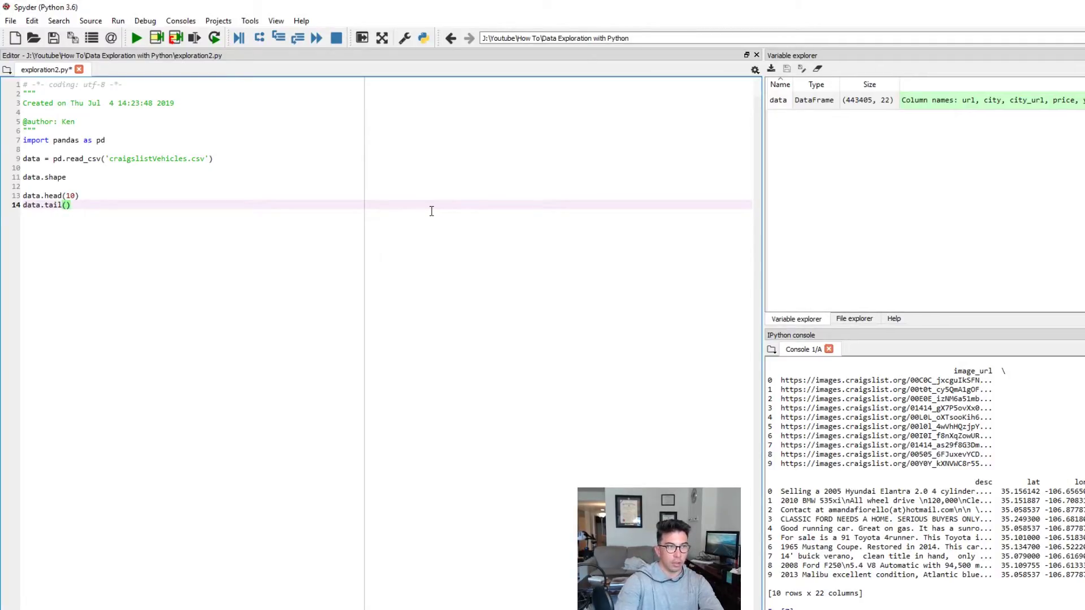
key("shift+Home")
key("F9")
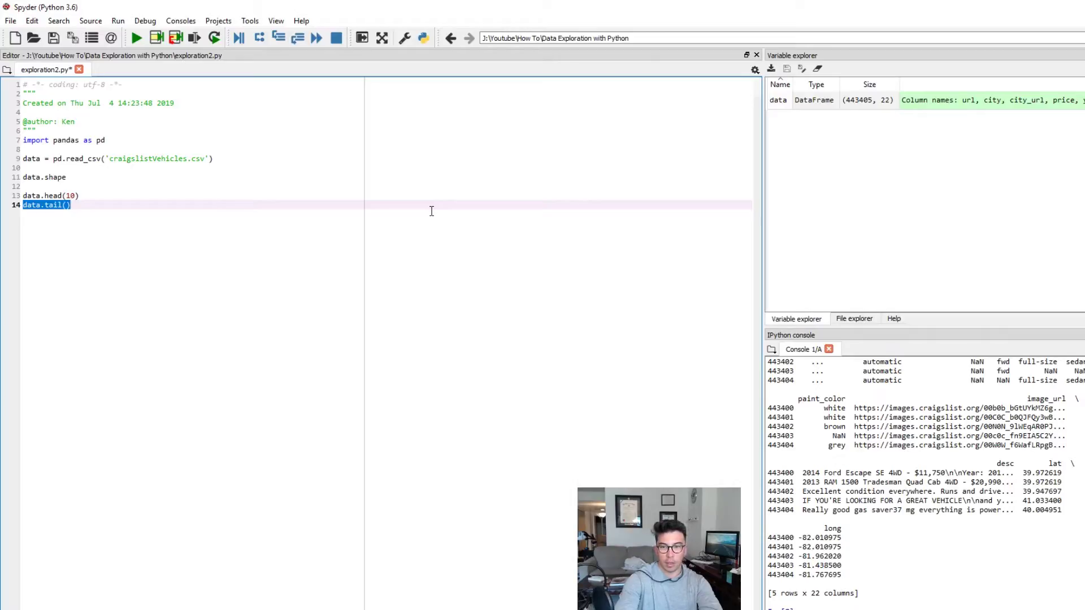
scroll(924, 483, "up", 5)
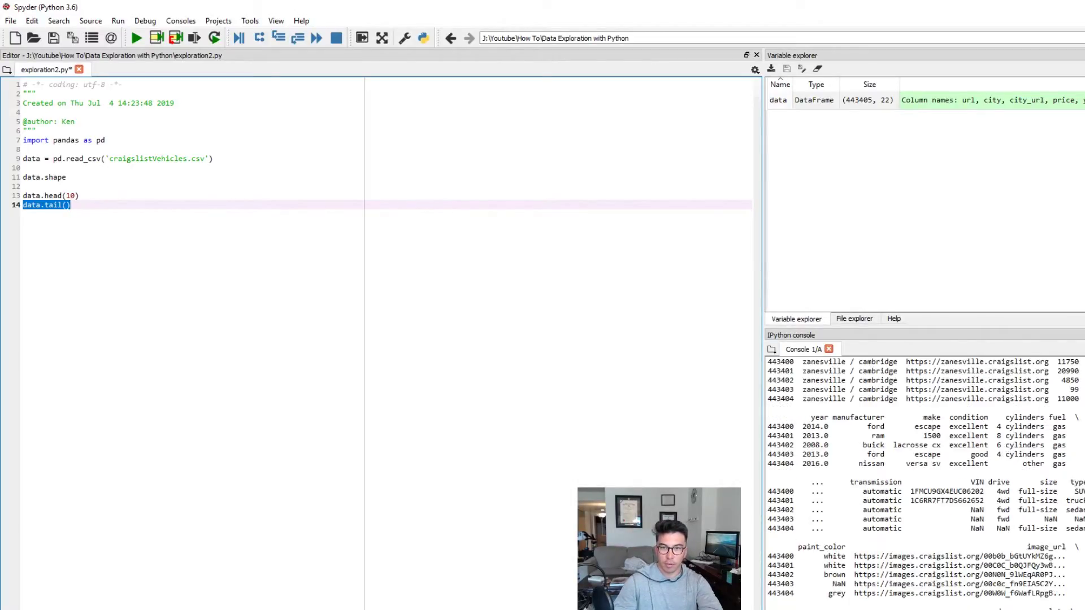
scroll(925, 484, "up", 3)
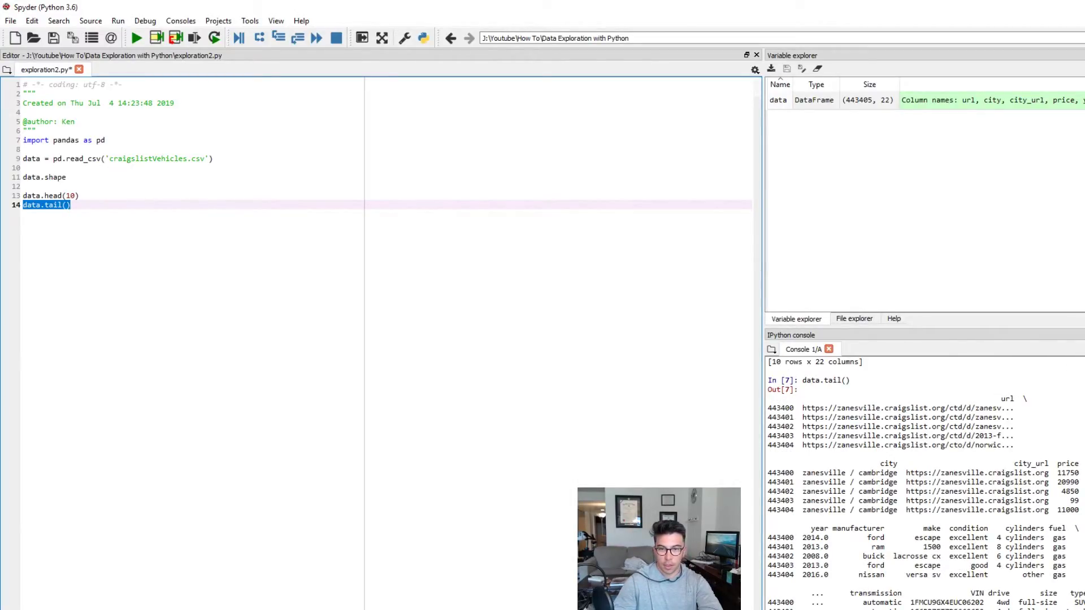
scroll(924, 483, "up", 3)
scroll(924, 483, "up", 3)
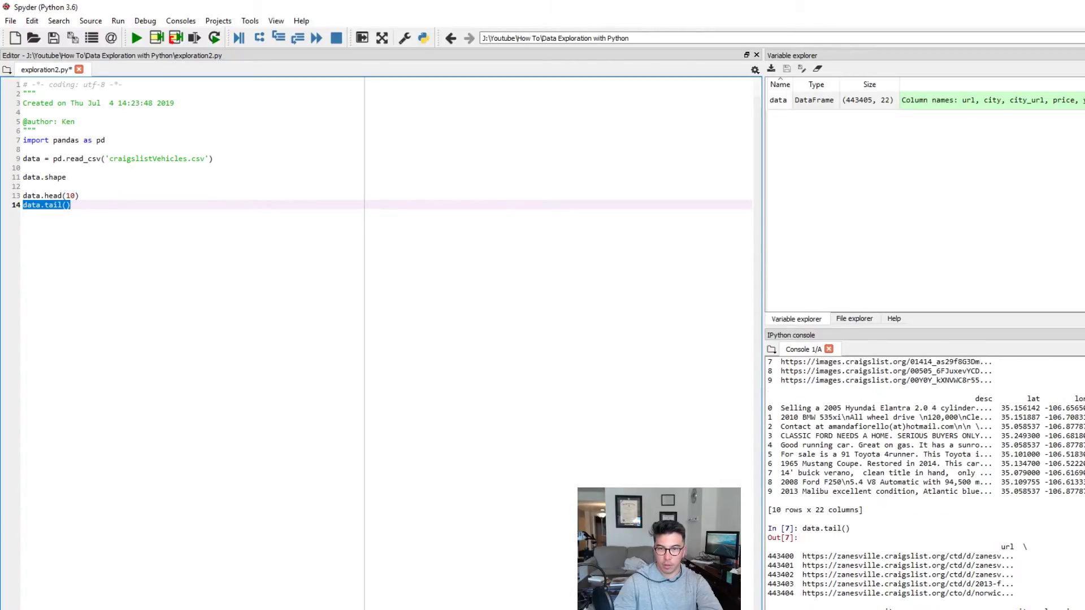
scroll(871, 511, "down", 3)
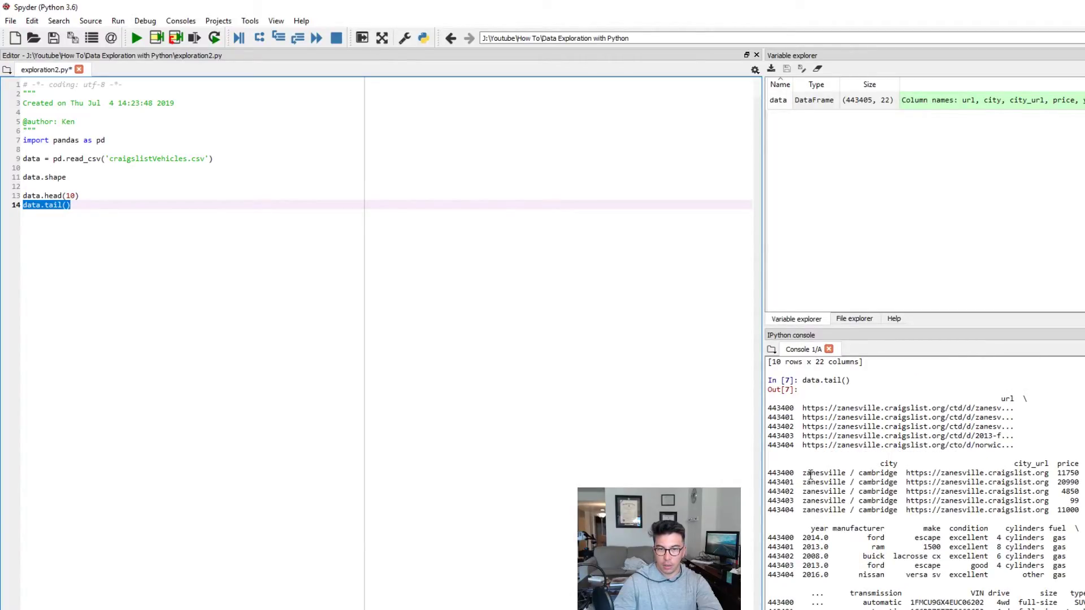
scroll(821, 464, "down", 1)
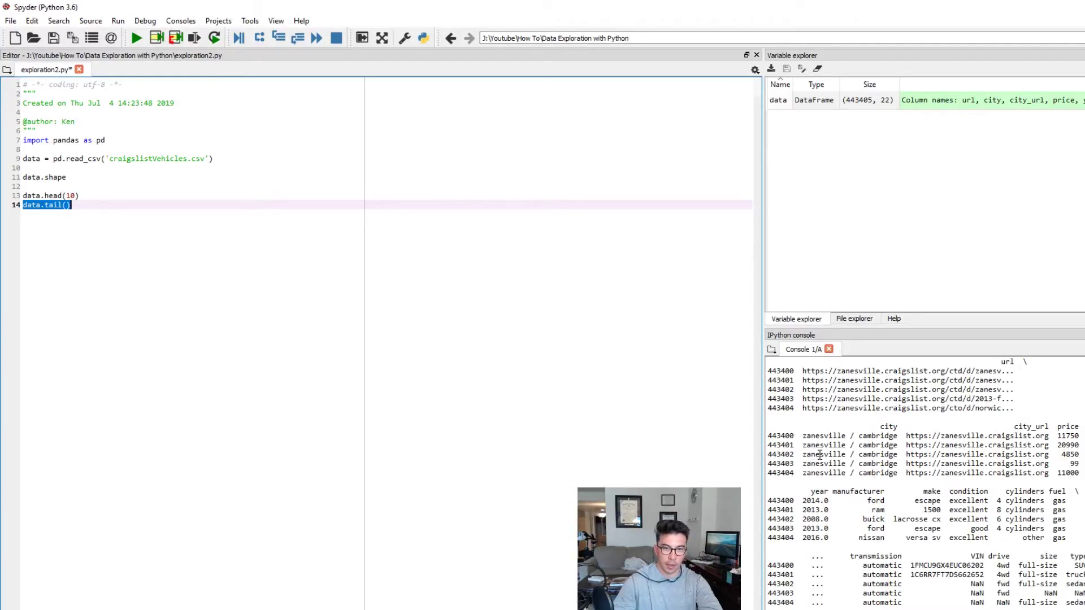
Add data.columns below data.tail() and run it to list the 22 column names
left_click(215, 230)
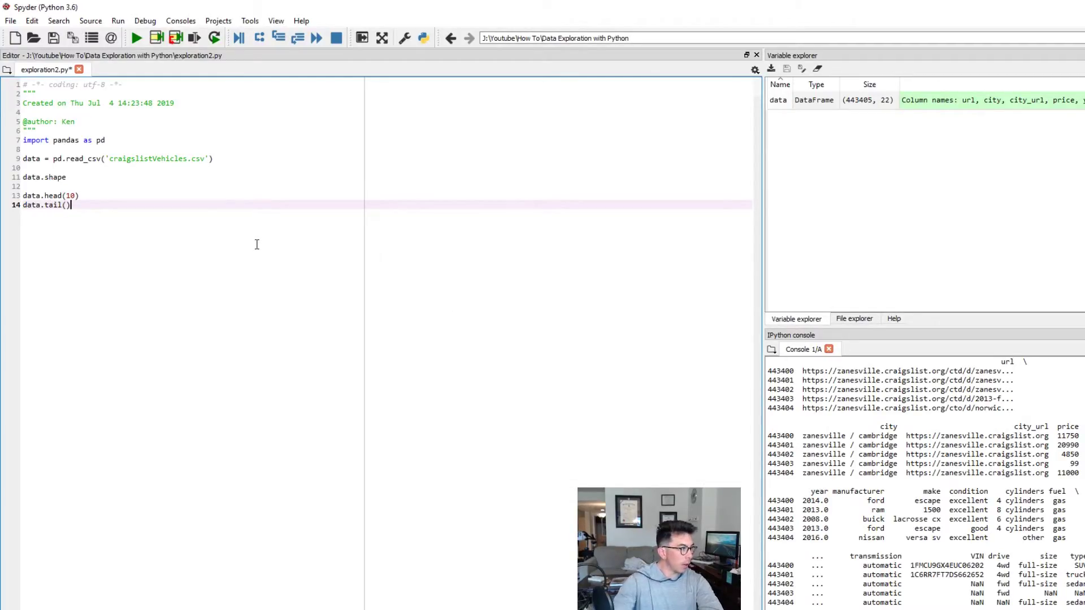
key("Return")
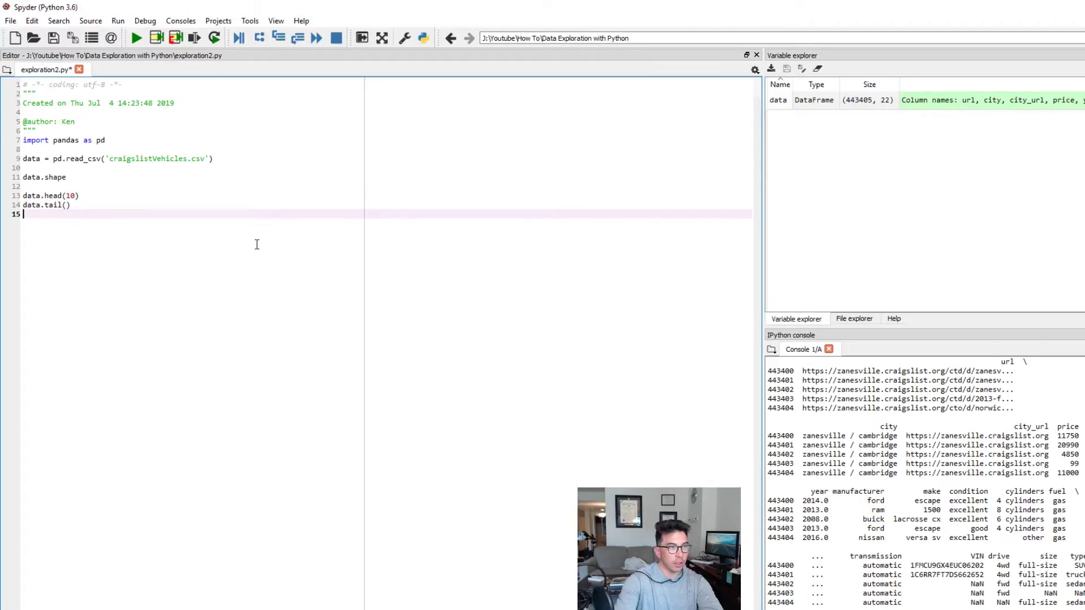
key("Return")
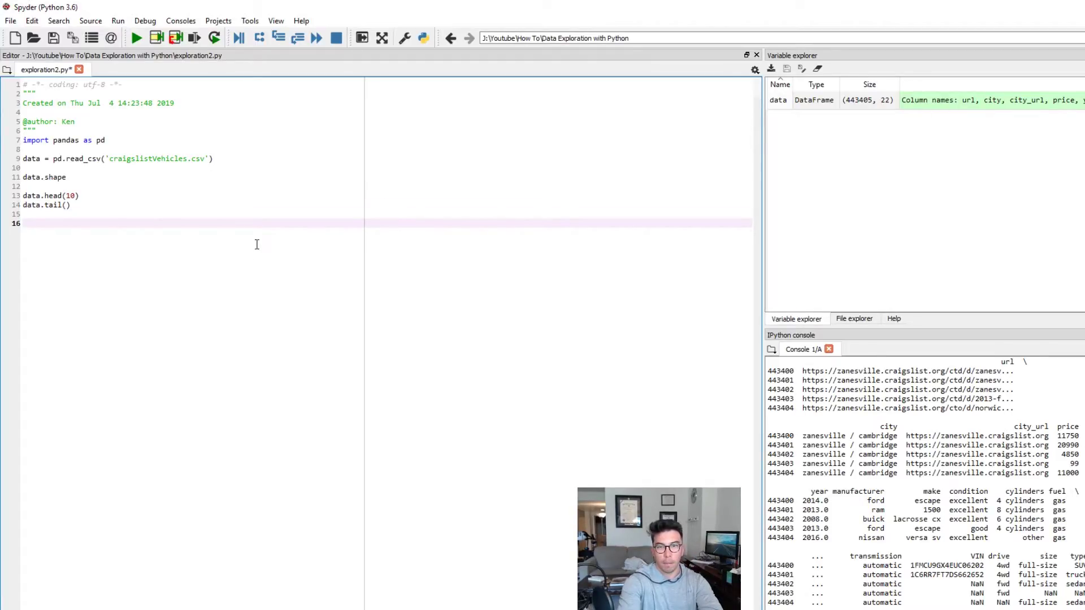
type("data.columns")
key("shift+Home")
key("F9")
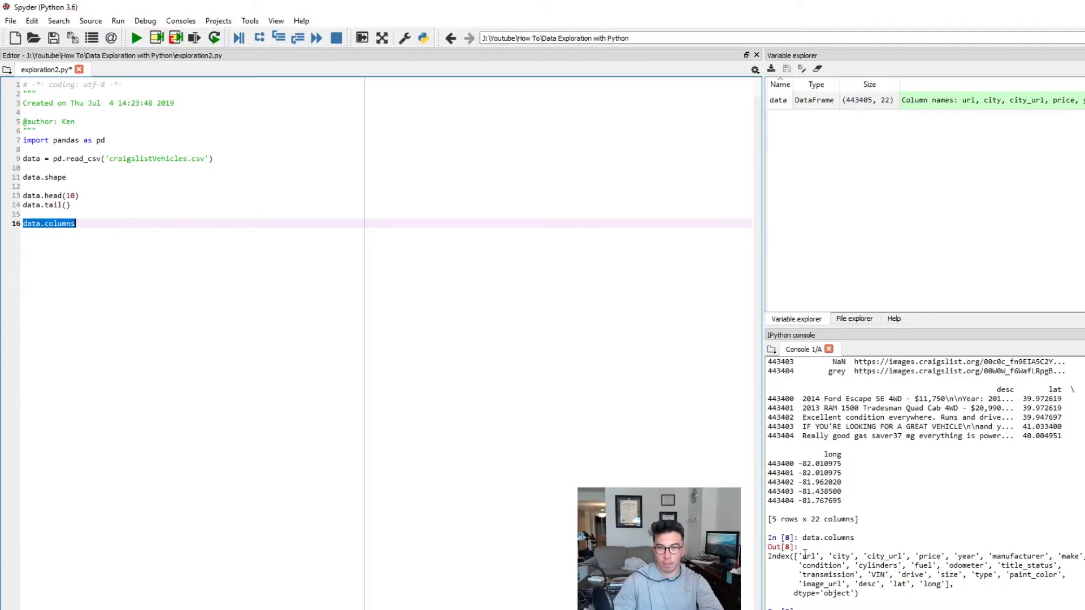
Highlight the column names in the console and remove the unfinished assignment after data.columns
left_click_drag(805, 556, 860, 598)
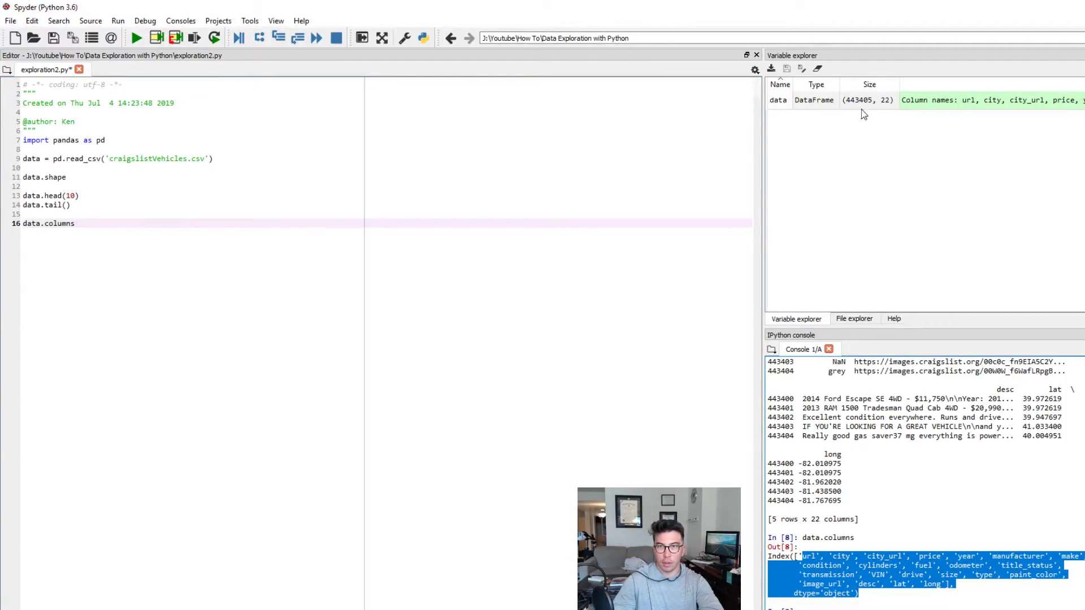
left_click(795, 571)
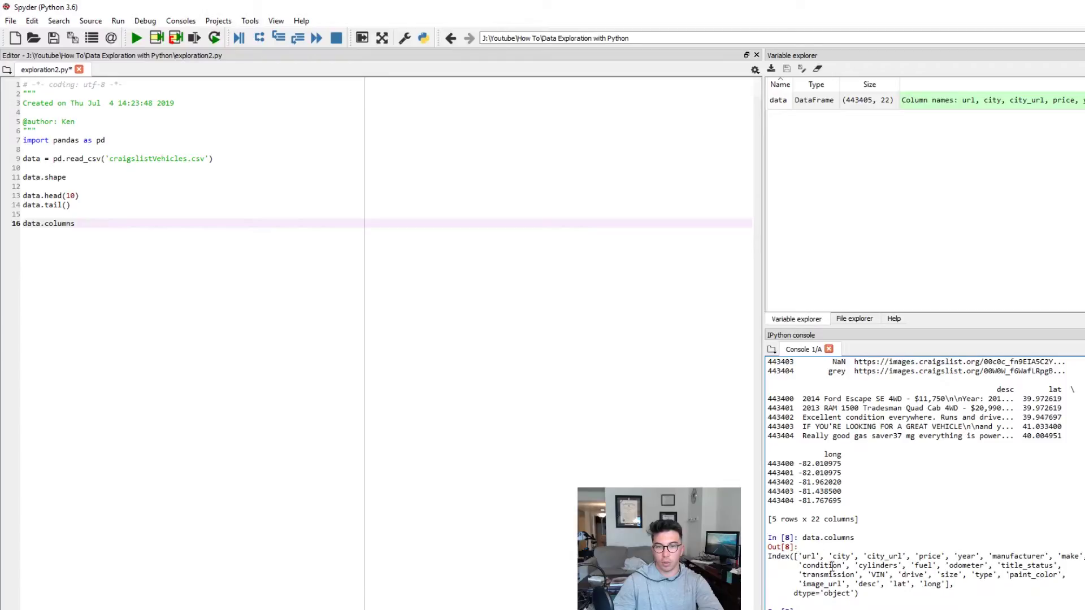
left_click_drag(806, 556, 860, 594)
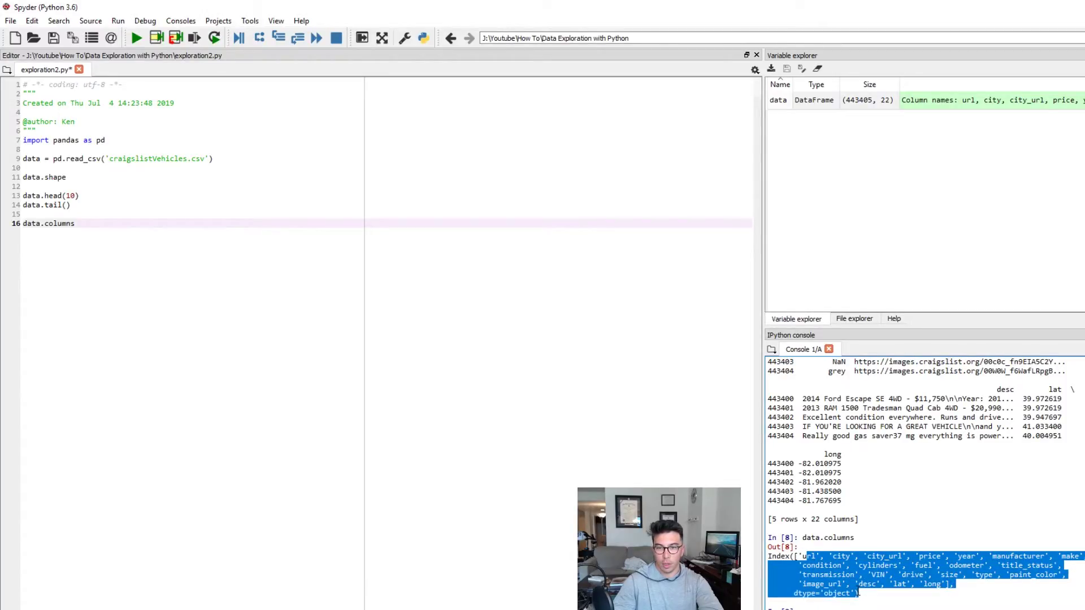
left_click(892, 591)
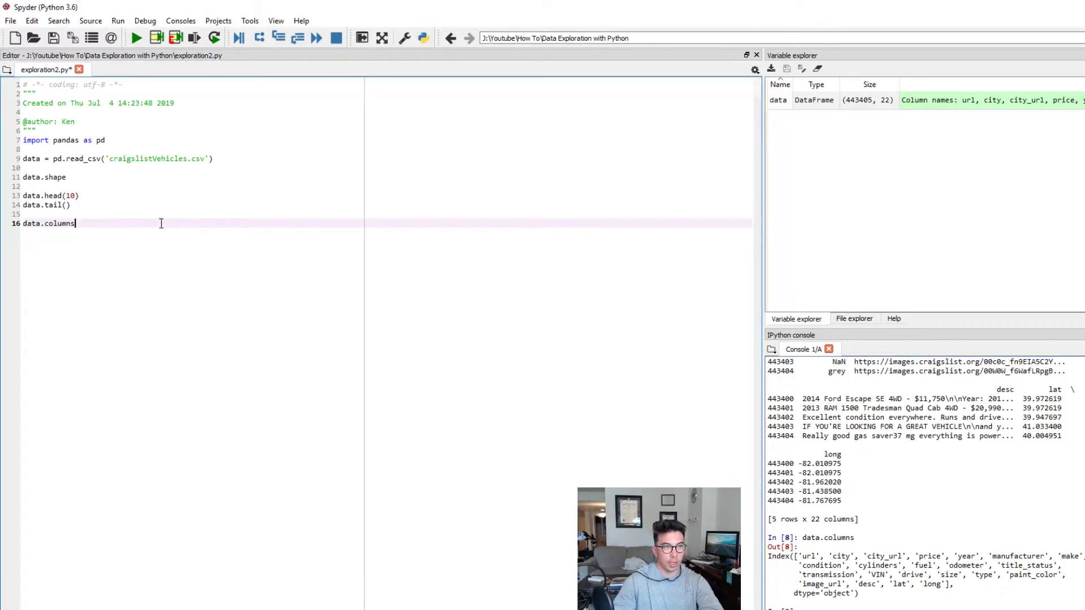
left_click(291, 230)
type("= ")
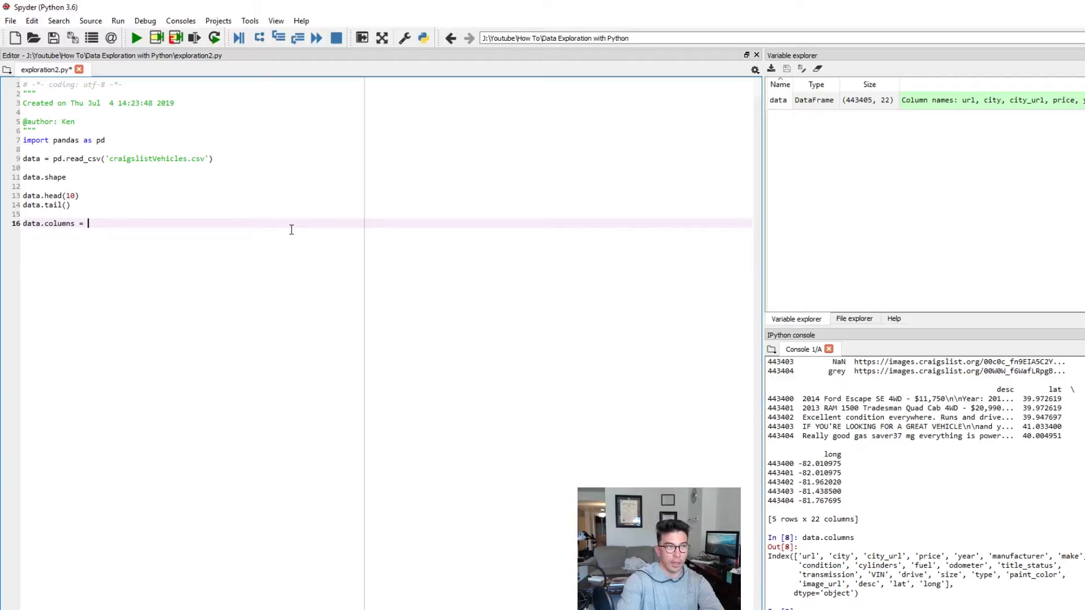
type("[")
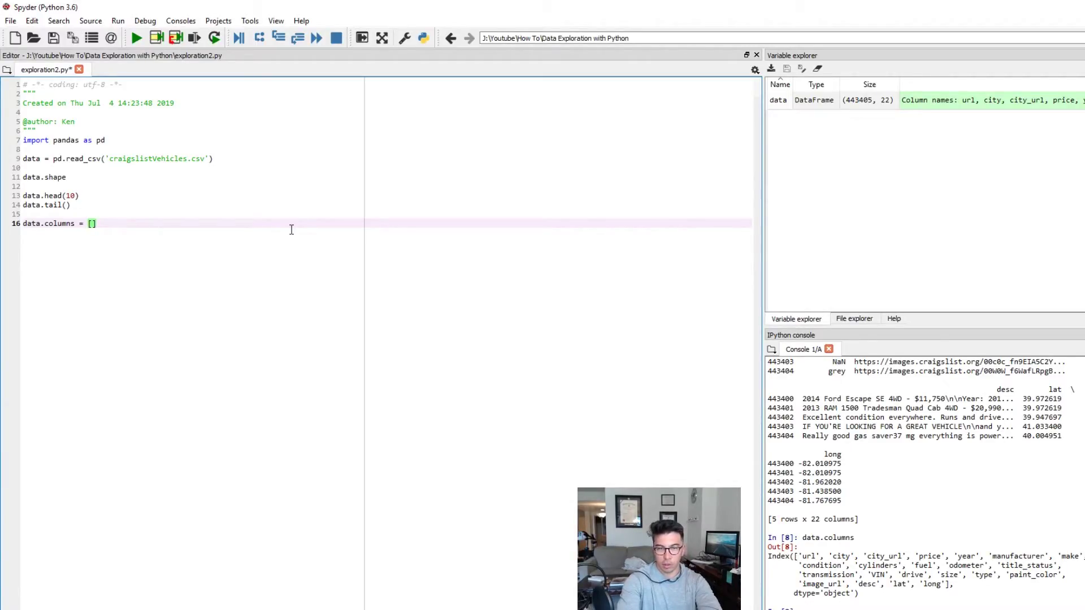
key("BackSpace")
key("BackSpace")
key("BackSpace")
key("BackSpace")
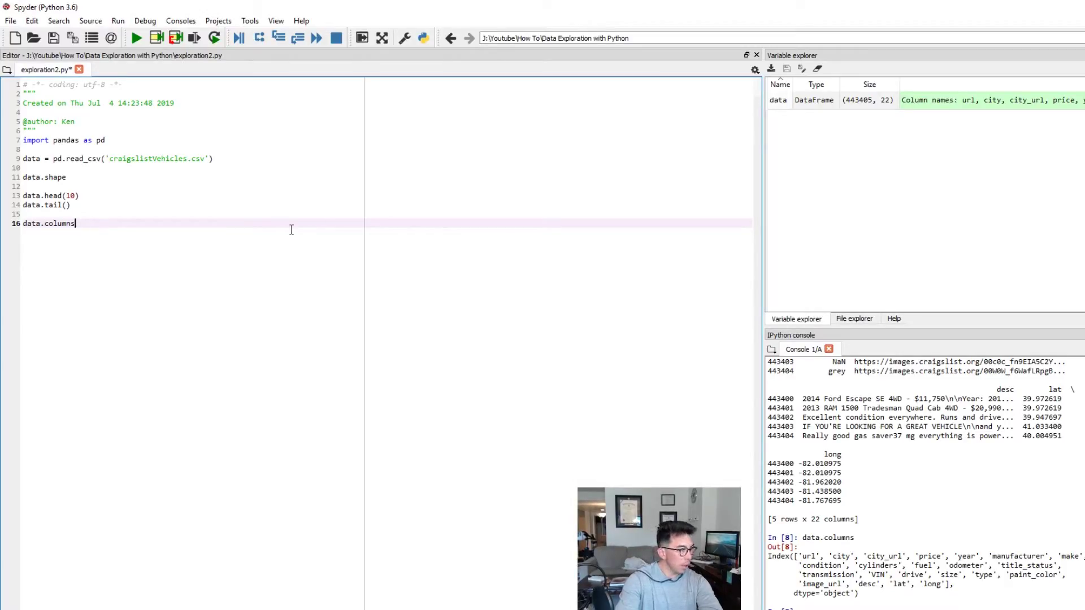
key("Return")
key("Return")
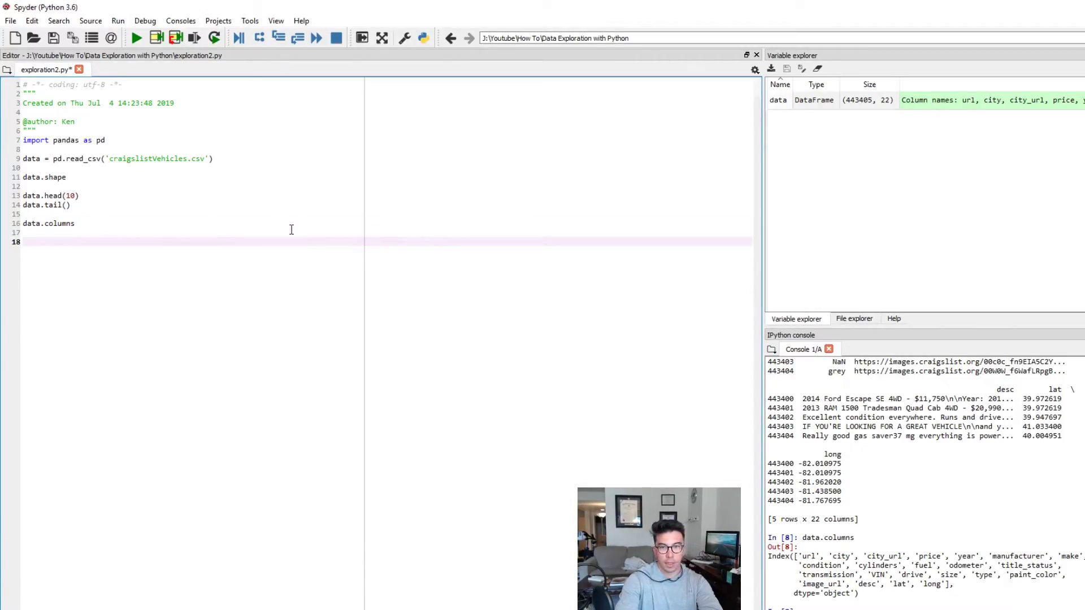
scroll(989, 591, "down", 5)
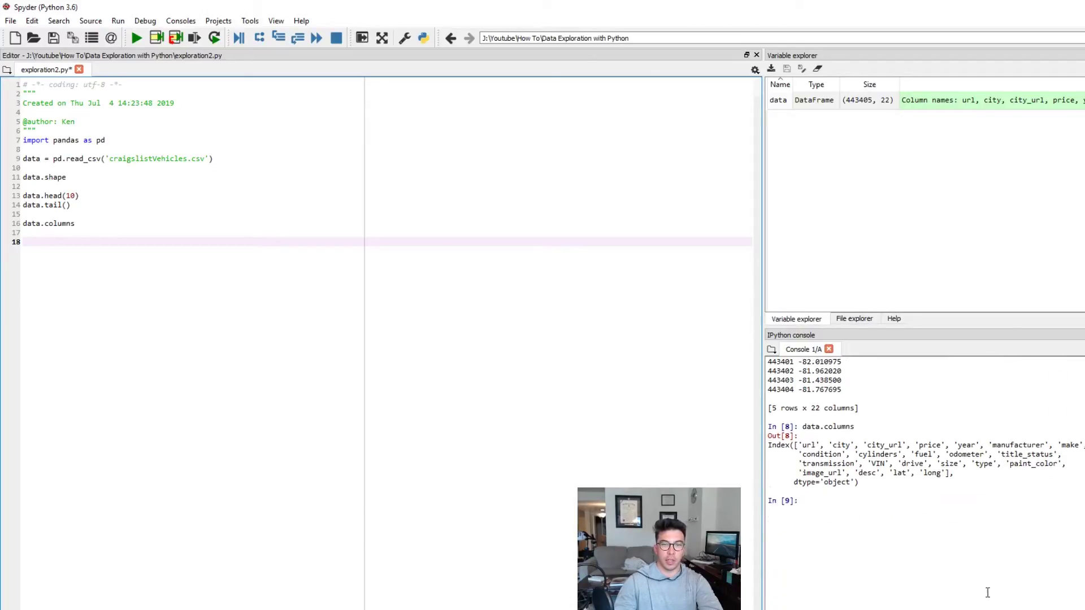
scroll(970, 574, "up", 1)
scroll(969, 574, "up", 3)
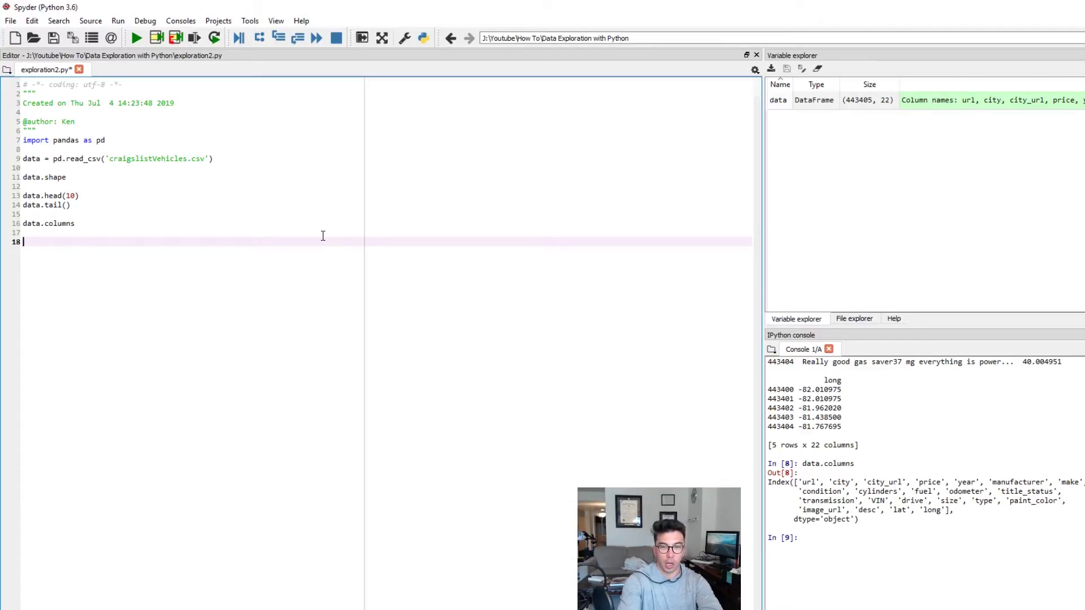
type("data.,info(")
Run data.info() and highlight the non-null counts for url and condition (247168)
key("shift+Home")
key("F9")
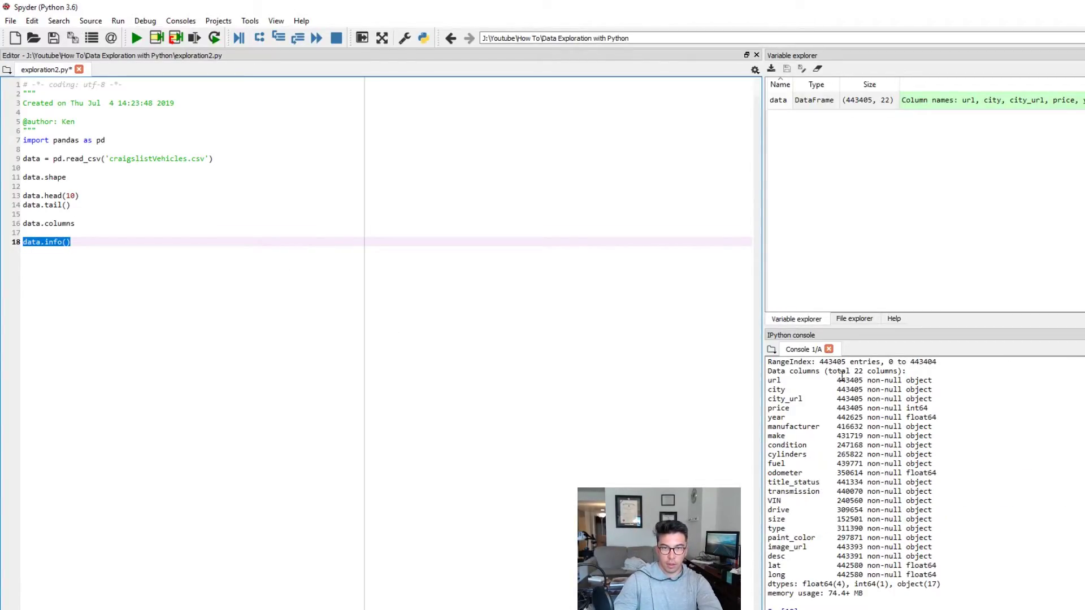
left_click_drag(834, 381, 865, 384)
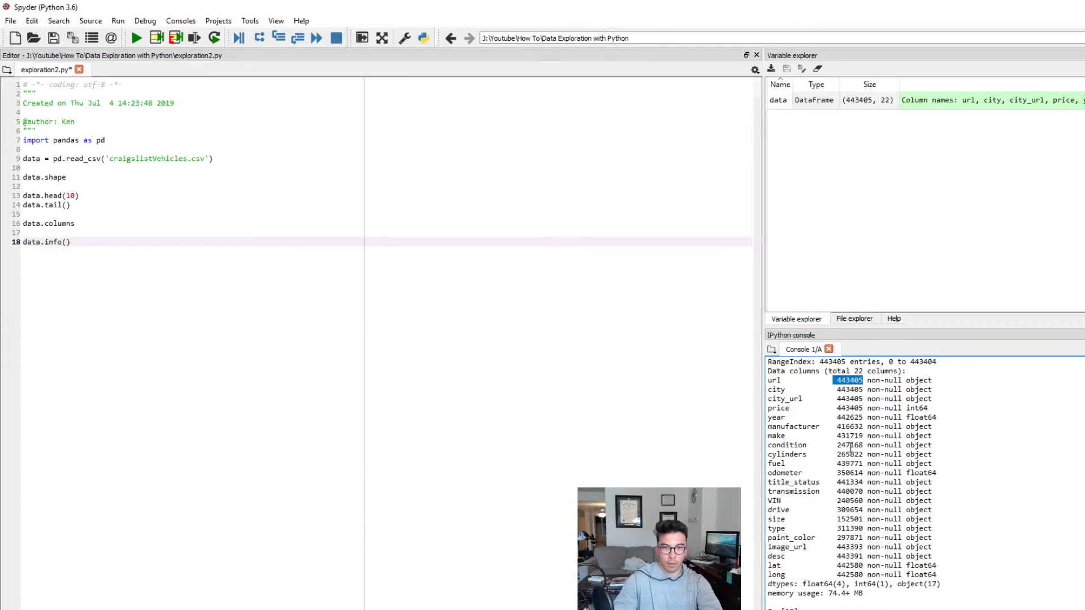
left_click_drag(837, 445, 862, 439)
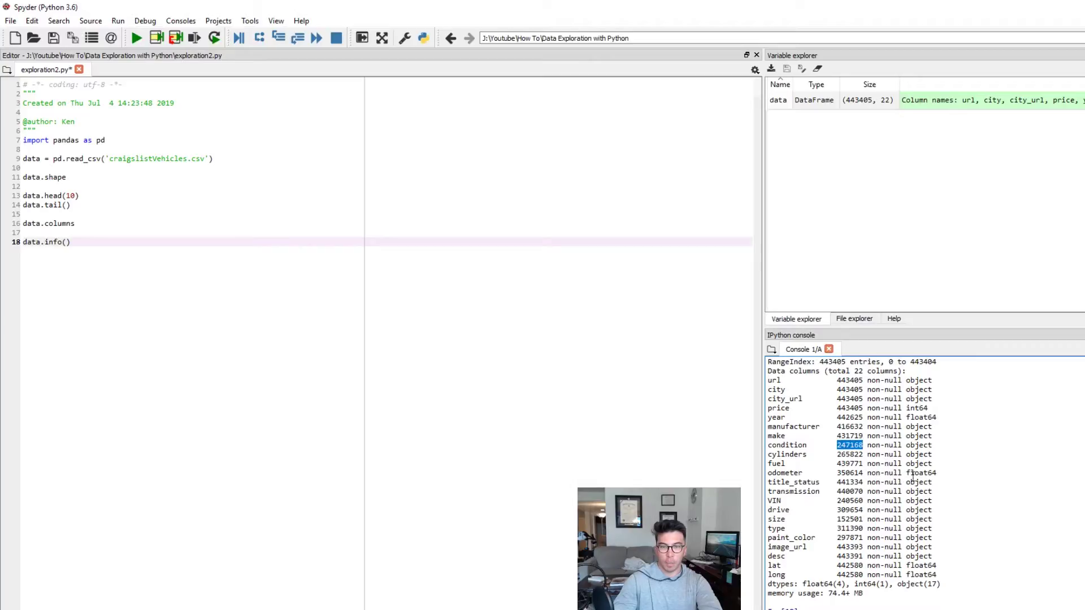
left_click(911, 436)
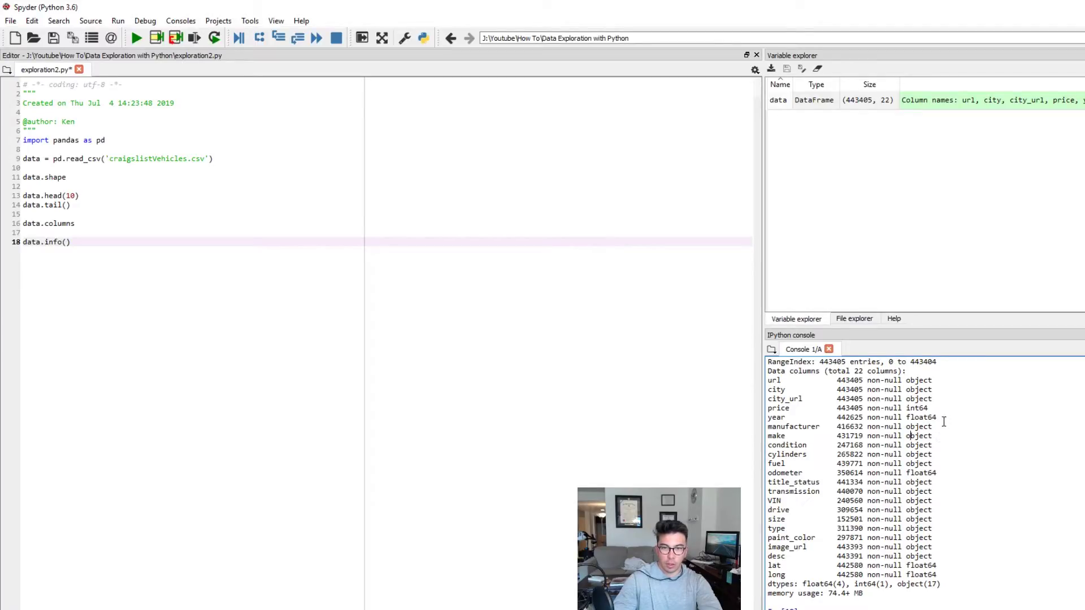
Highlight the dtypes for year (float64), city_url (object) and the cylinders row
left_click_drag(943, 422, 768, 401)
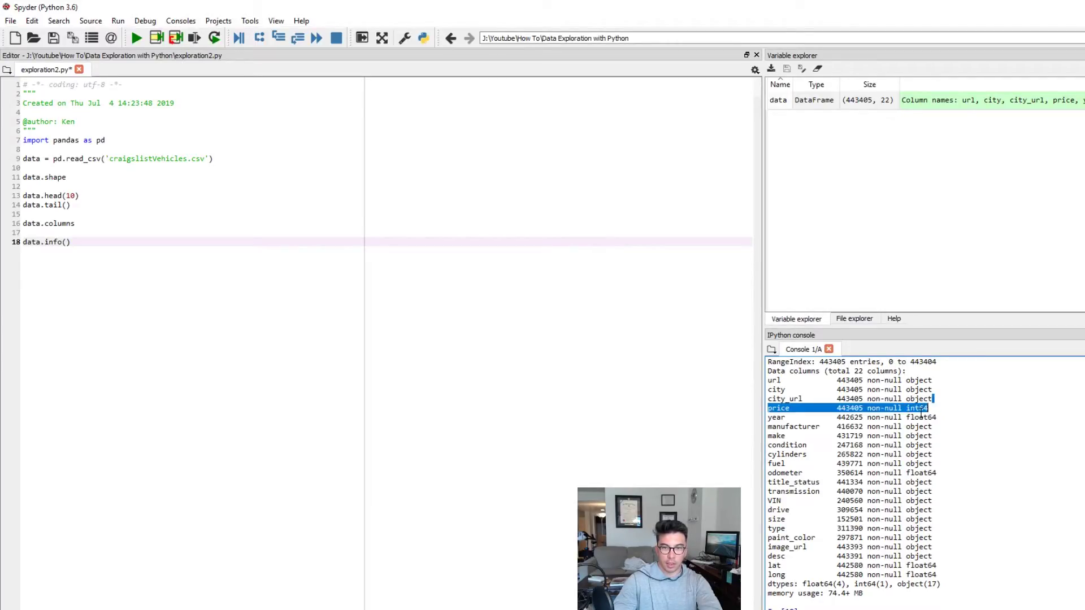
left_click(930, 406)
left_click_drag(931, 400, 907, 399)
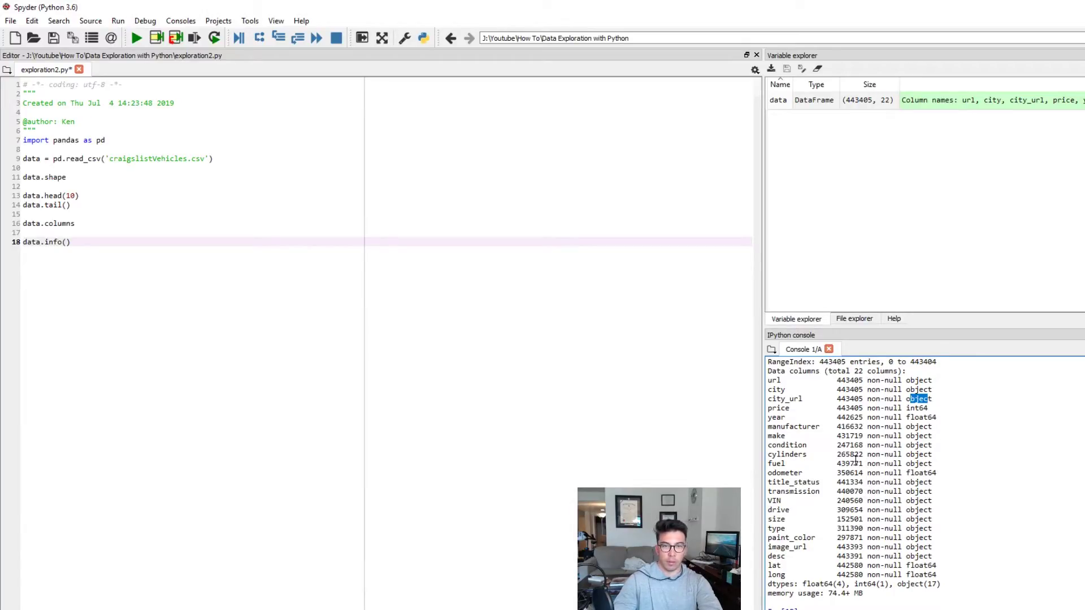
left_click_drag(788, 460, 927, 460)
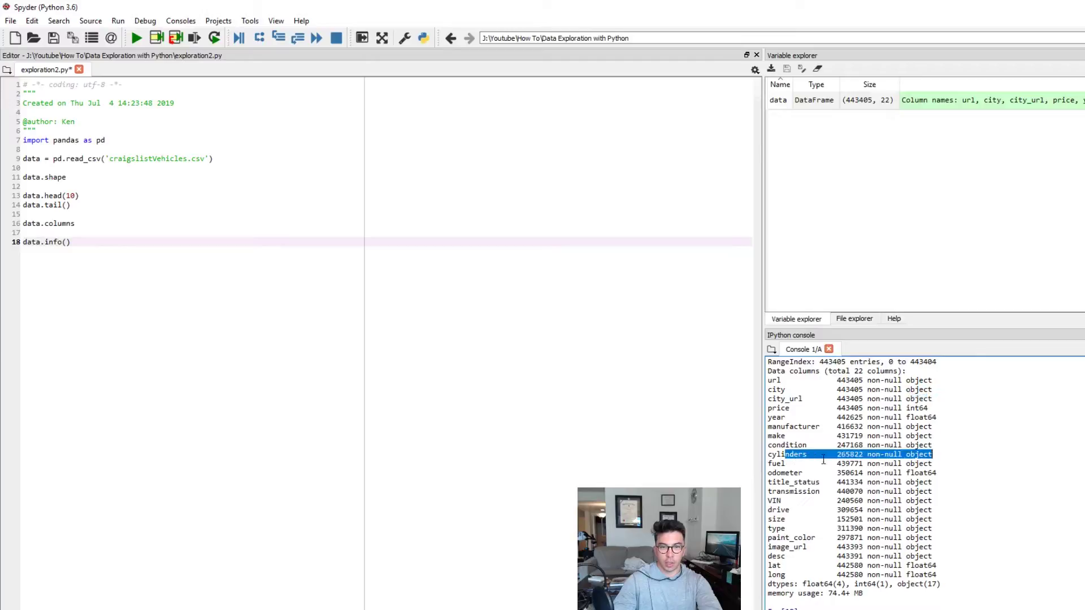
left_click(932, 456)
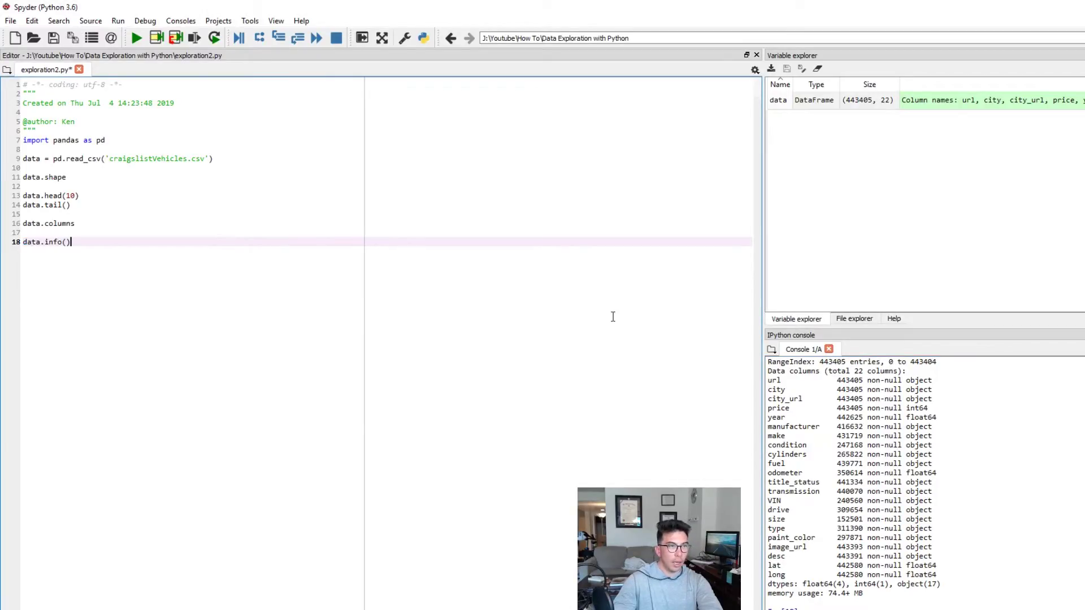
Run data.describe() on line 20 to show count, mean, std, quartiles and max
key("Return")
key("Return")
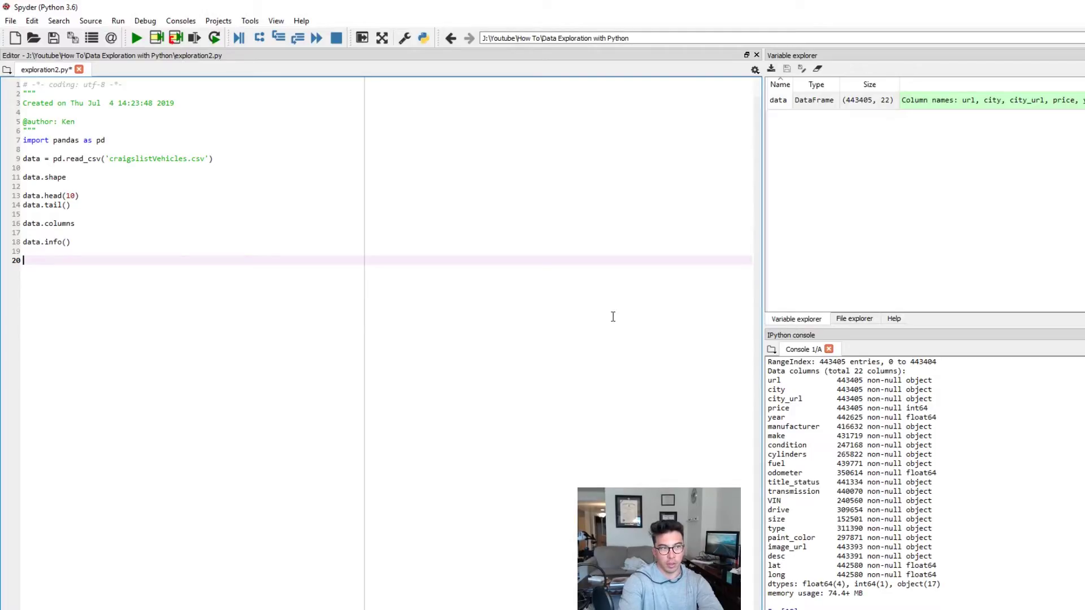
type("data.desc")
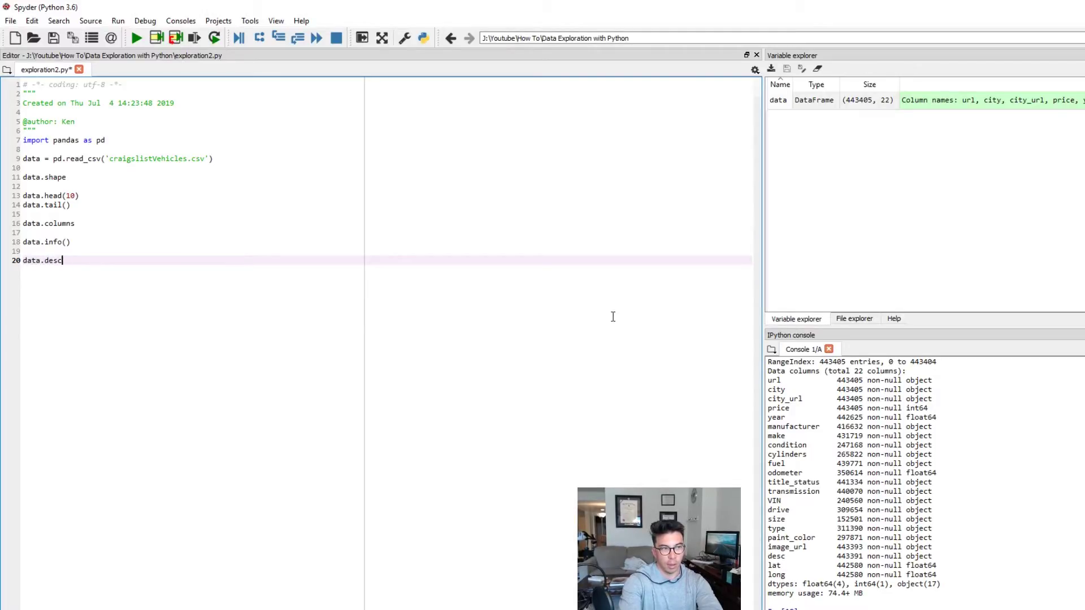
type("ribe()")
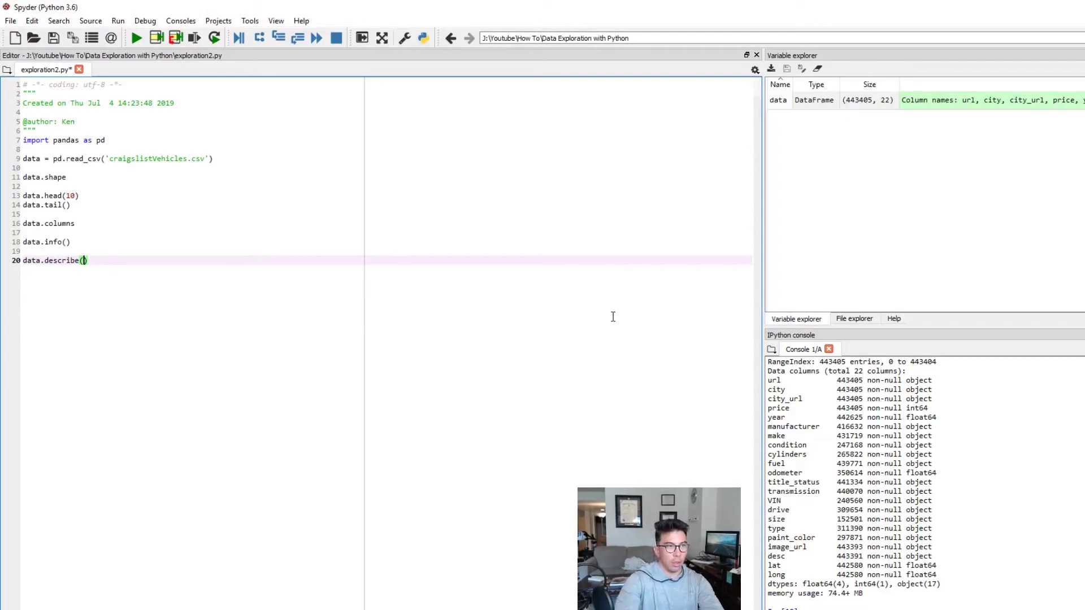
key("shift+Home")
key("F9")
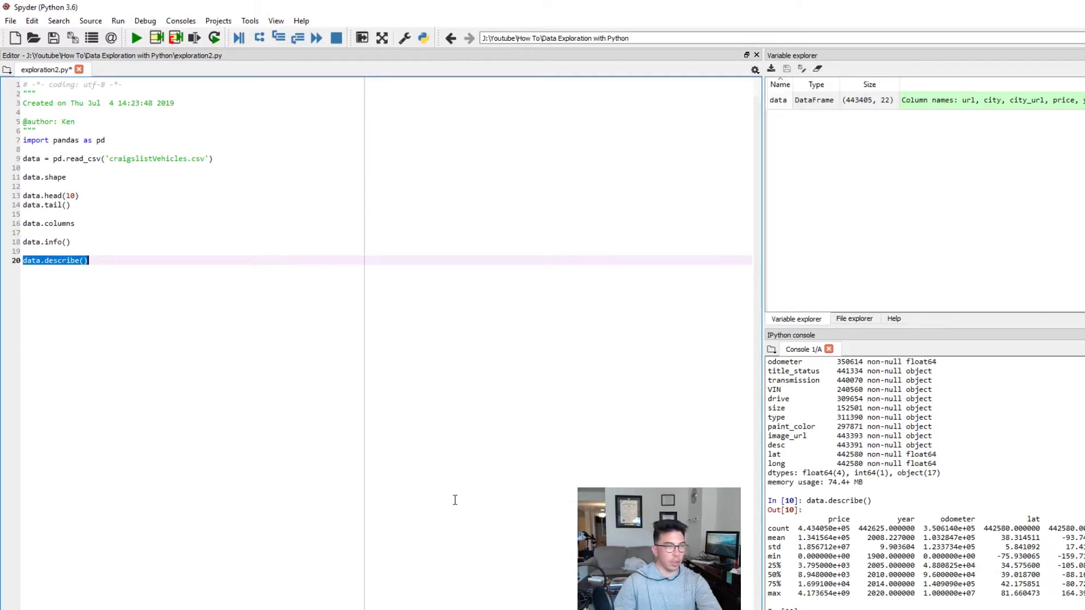
Add a data.dtype line below the describe call and run it
left_click(231, 341)
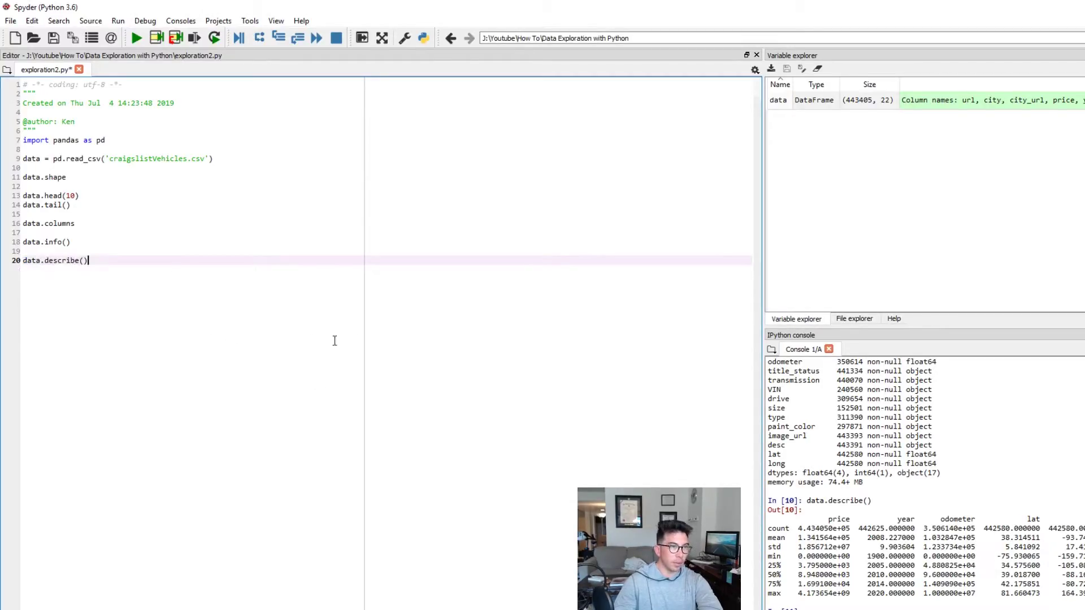
key("Return")
key("Return")
type("d")
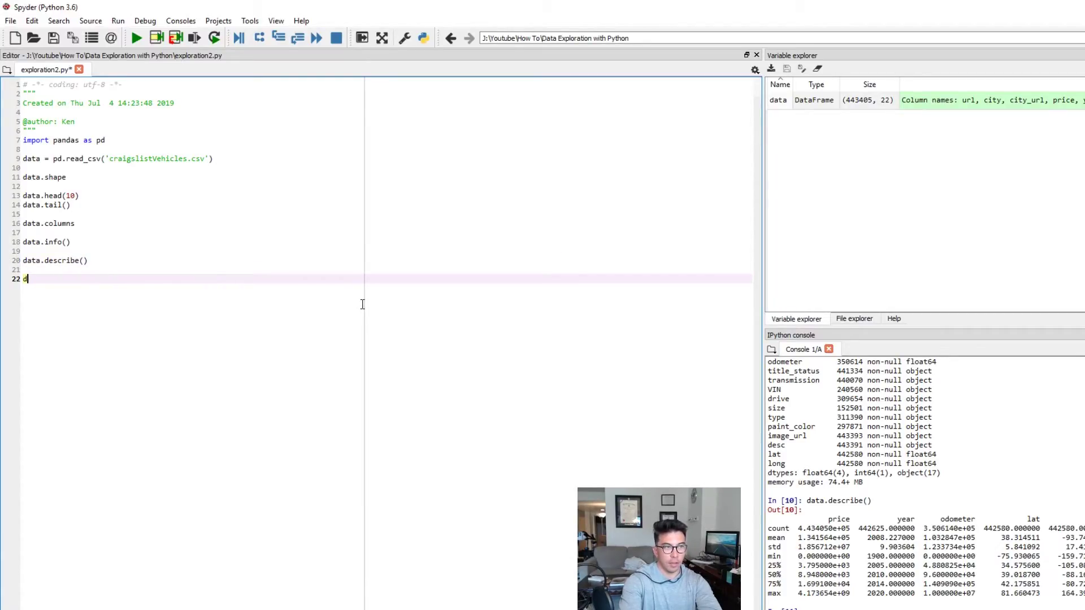
type("ata.dtype")
key("shift+Home")
key("F9")
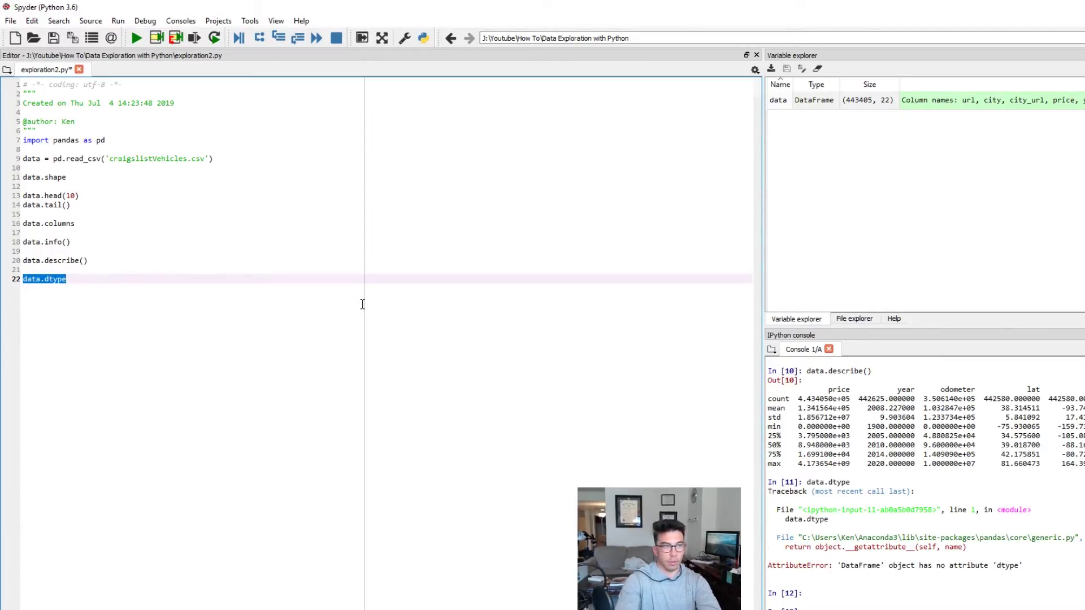
Correct line 22 to data.dtypes, rerun it to list column types, and start line 24
key("End")
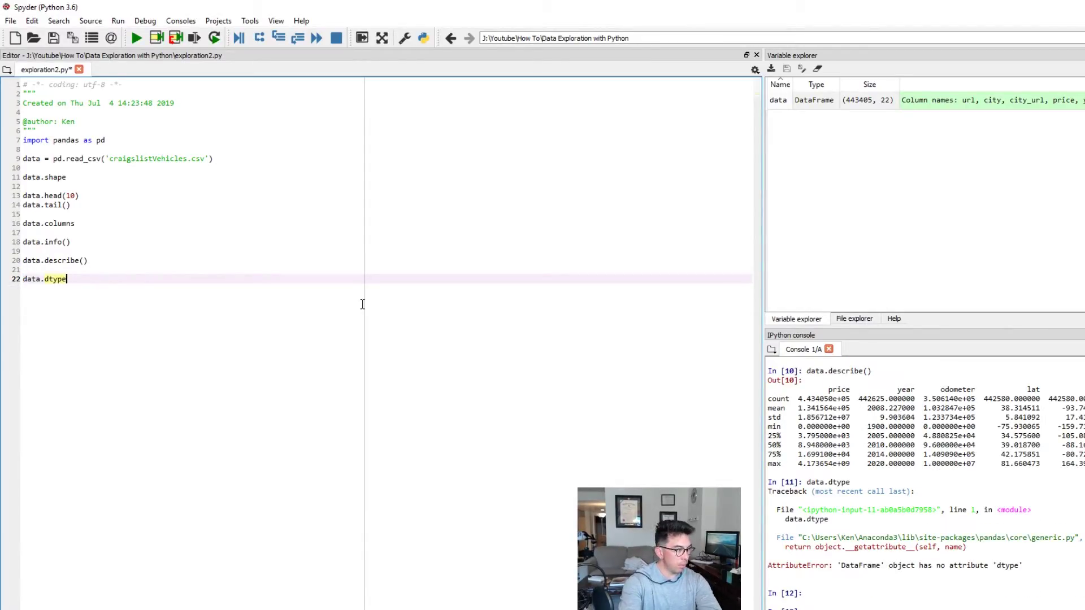
type("s")
key("shift+Home")
key("F9")
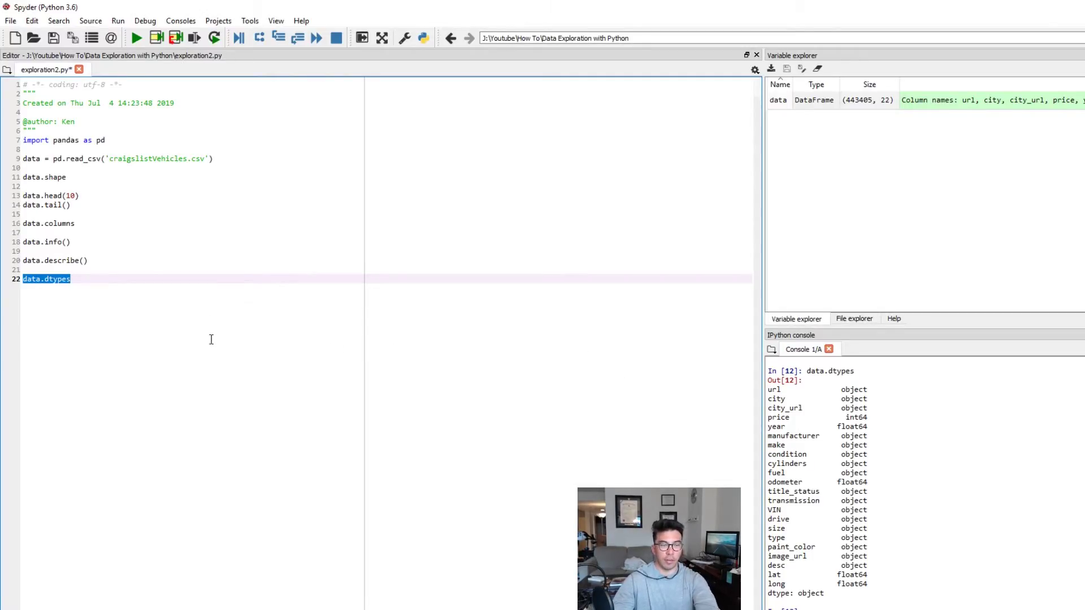
left_click(258, 312)
key("Return")
key("Return")
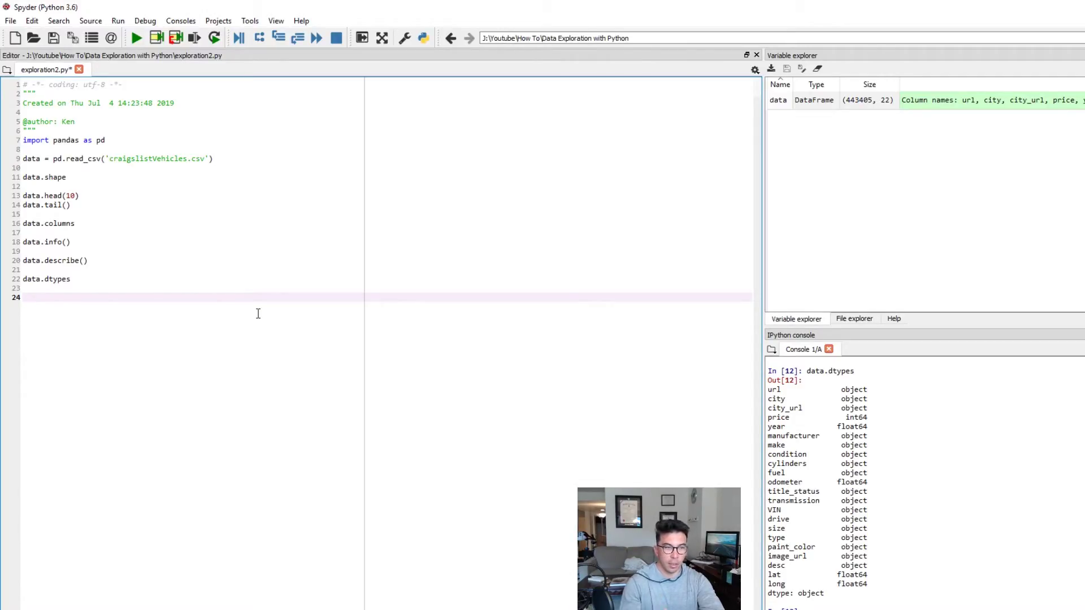
type("data.isnull")
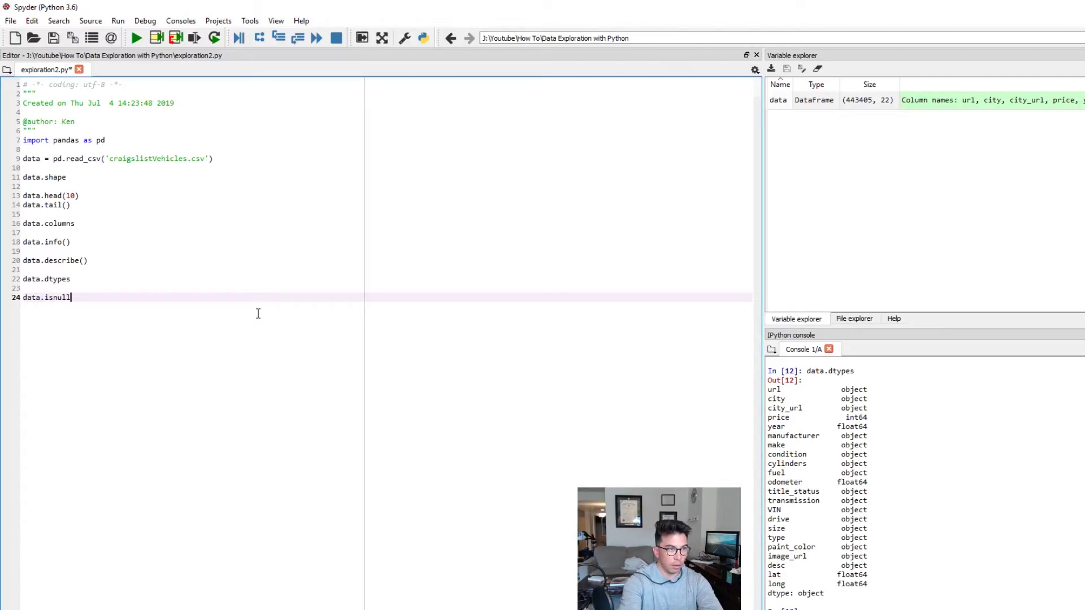
type("()")
Run data.isnull() on line 24, then extend it to data.isnull().any() per column
key("shift+Home")
key("F9")
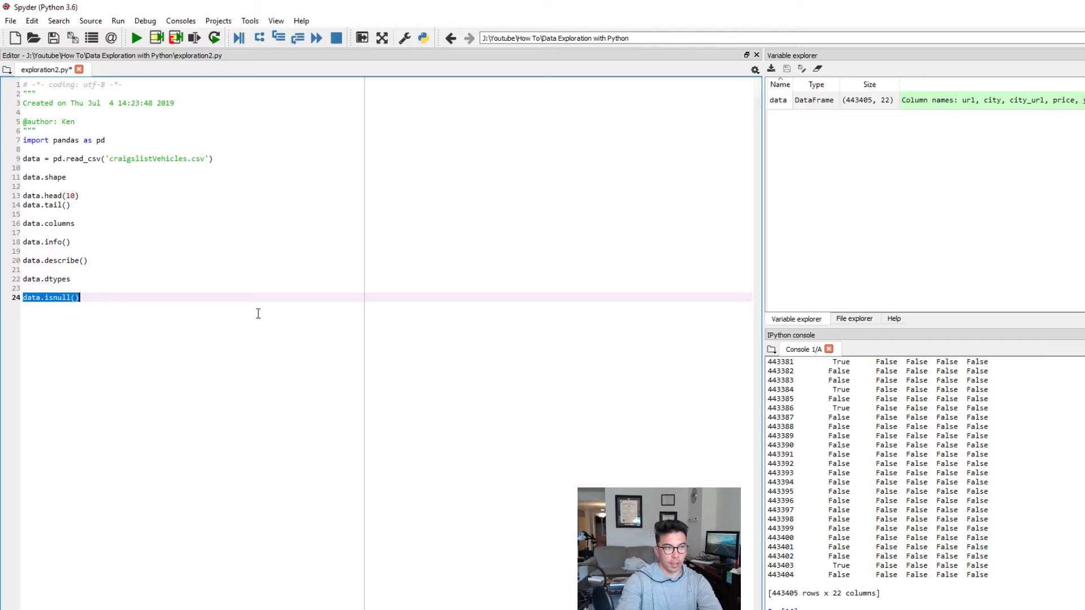
key("End")
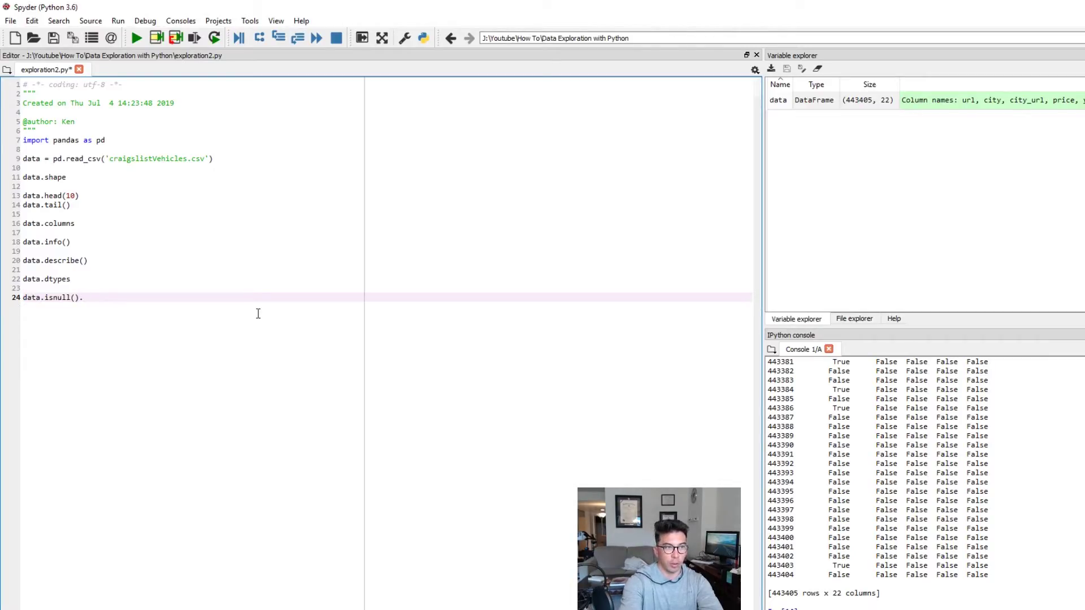
type("any()")
key("shift+Home")
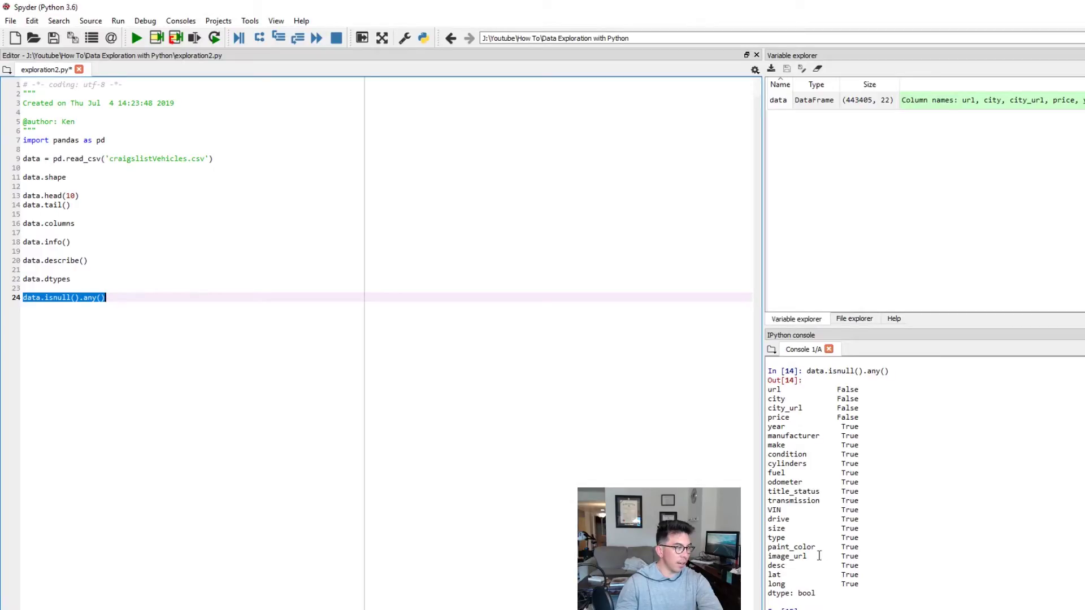
left_click(189, 307)
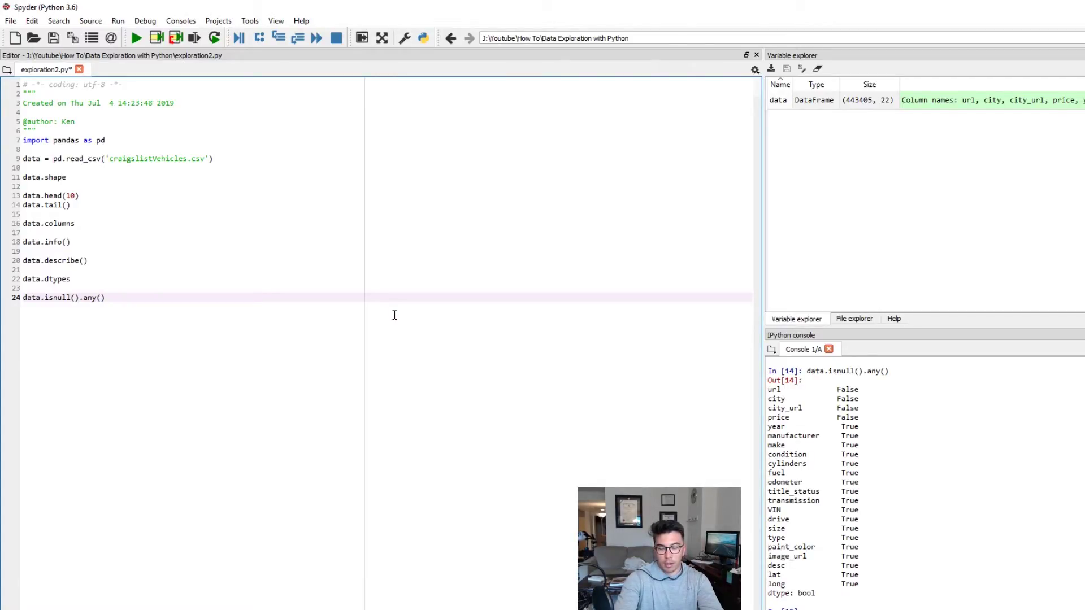
Copy data.isnull() to line 26, append .sum(), and run it
key("Return")
key("Return")
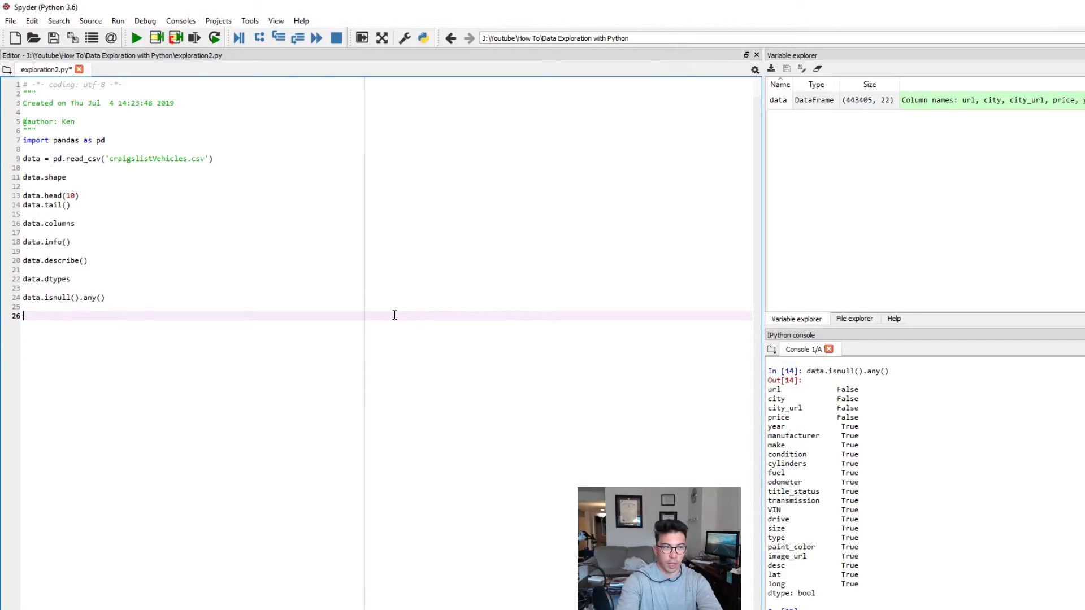
key("Up")
key("Up")
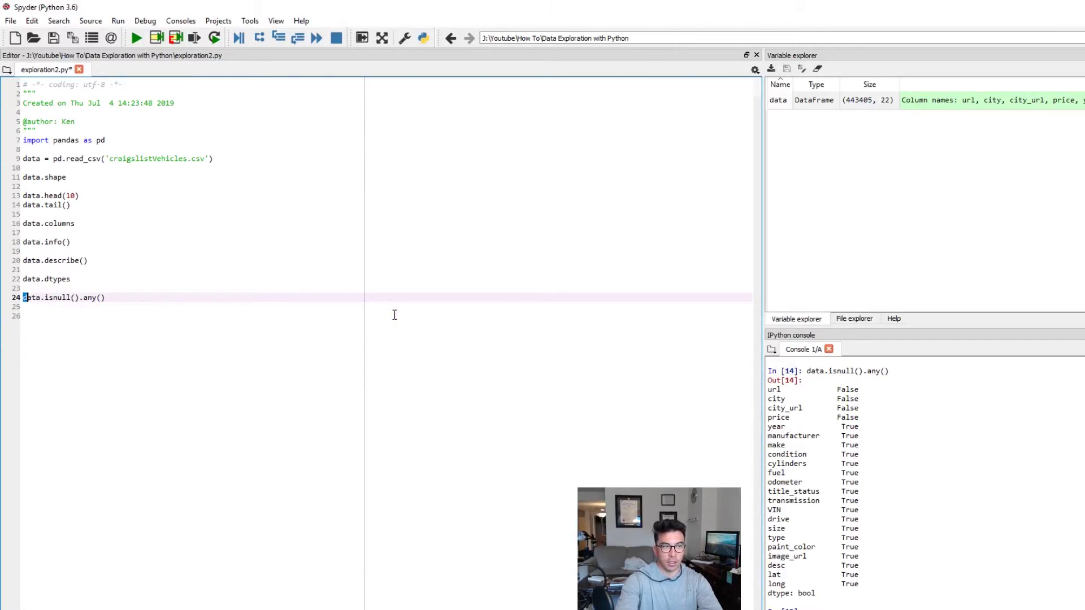
key("shift+Right")
key("shift+Right")
key("shift+Right")
key("shift+Right")
key("shift+Right")
key("shift+Right")
key("shift+Right")
key("shift+Right")
key("shift+Right")
key("shift+Right")
key("shift+Right")
key("ctrl+c")
key("Down")
key("Down")
key("ctrl+v")
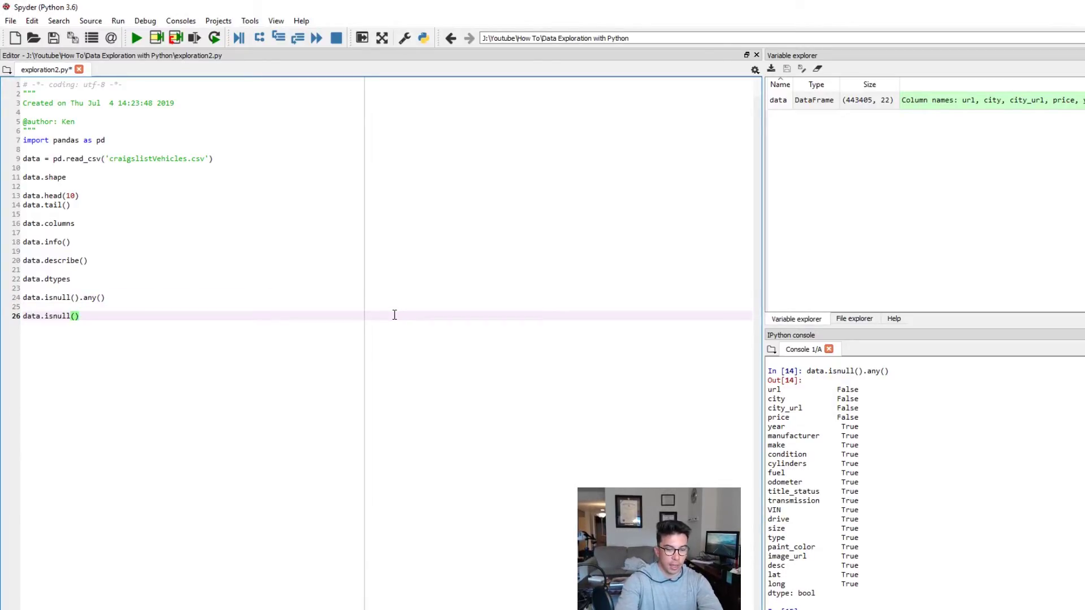
type(".sum()")
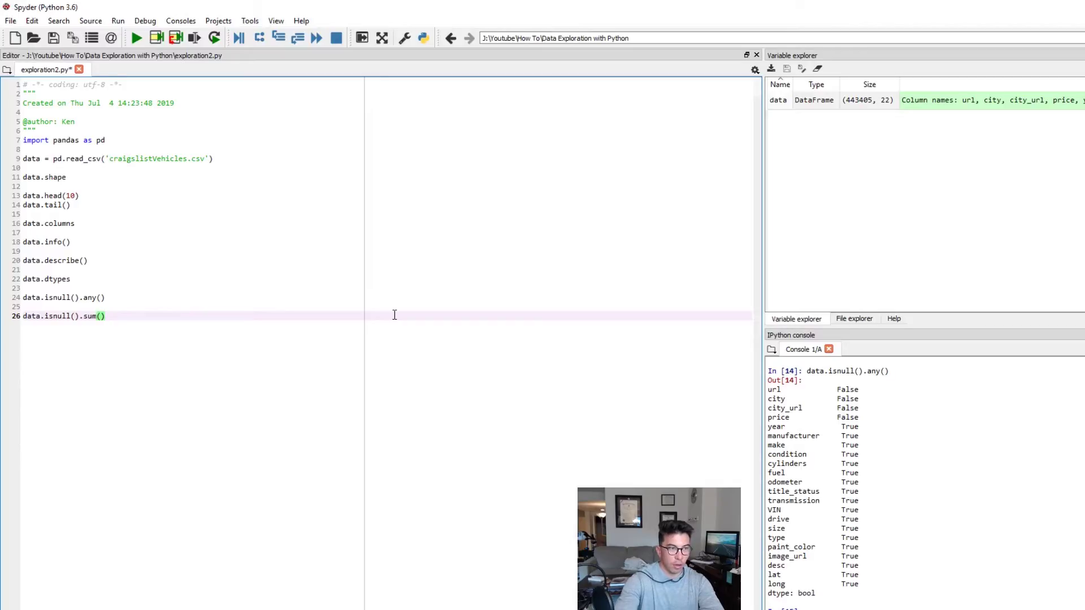
key("shift+Home")
key("F9")
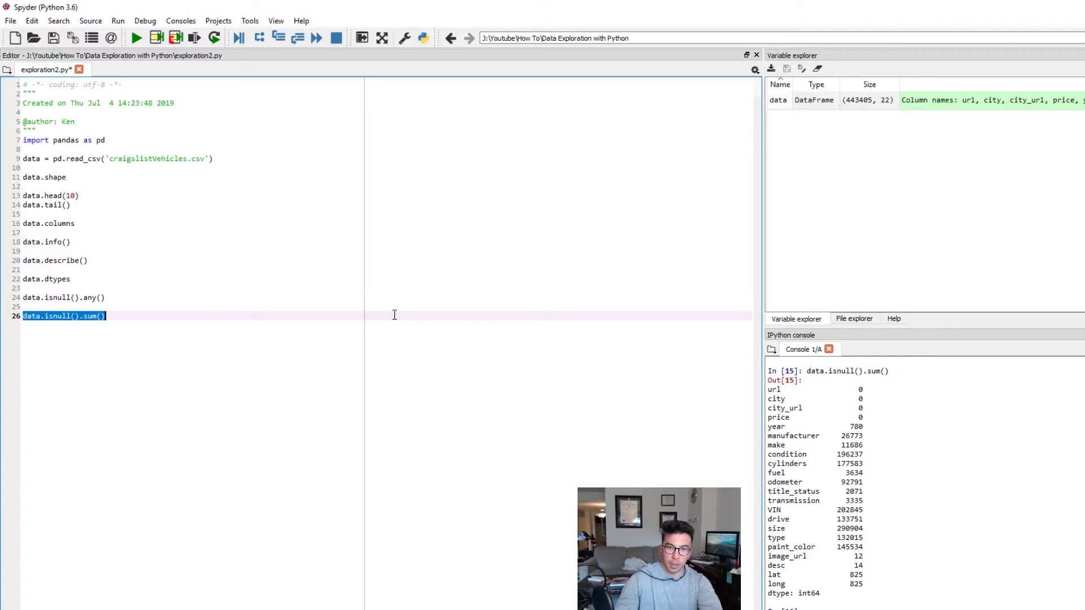
scroll(891, 444, "up", 8)
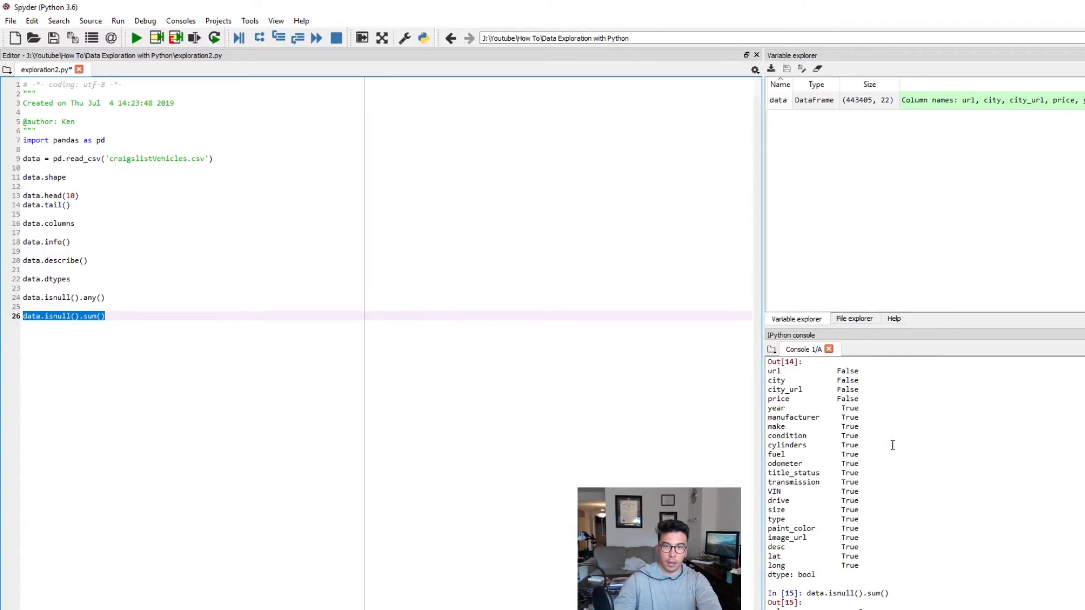
scroll(892, 444, "up", 4)
scroll(896, 447, "up", 5)
scroll(896, 447, "up", 6)
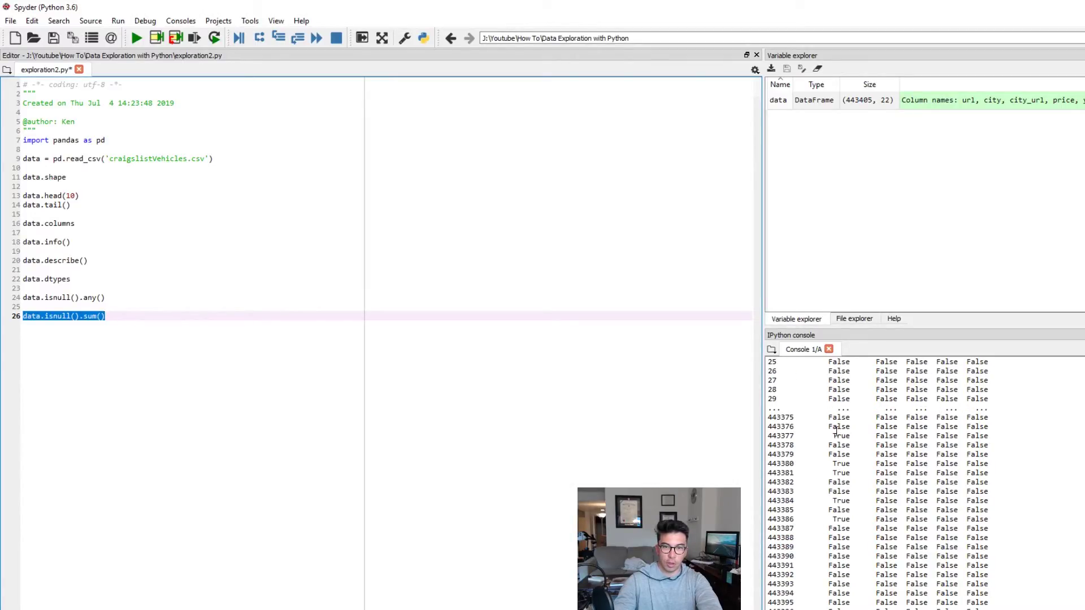
scroll(836, 421, "down", 8)
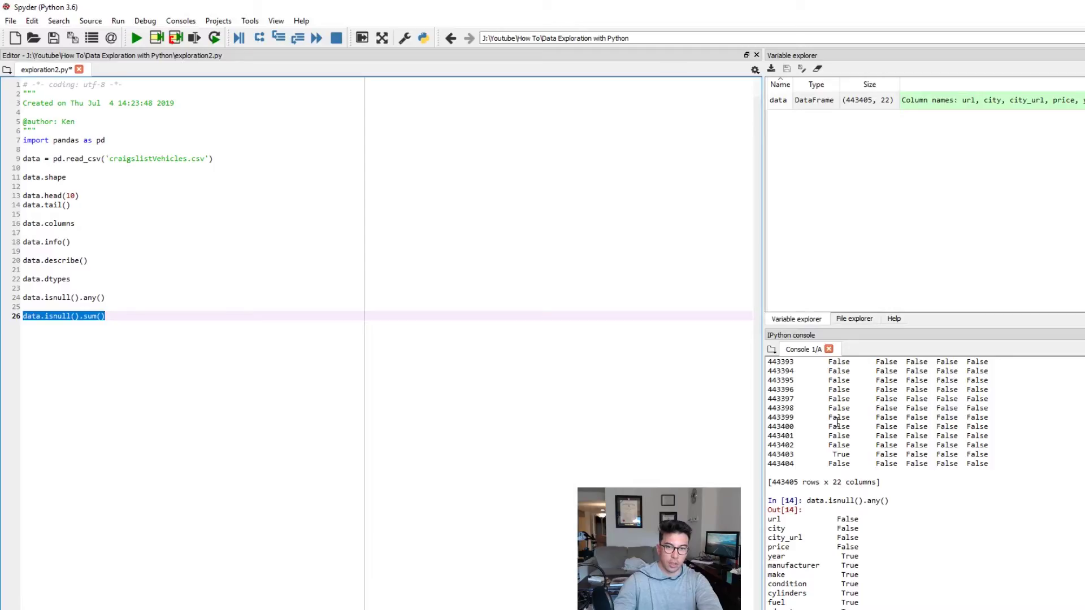
scroll(837, 422, "down", 3)
scroll(836, 421, "down", 3)
scroll(836, 422, "down", 2)
scroll(837, 422, "down", 3)
scroll(854, 539, "down", 3)
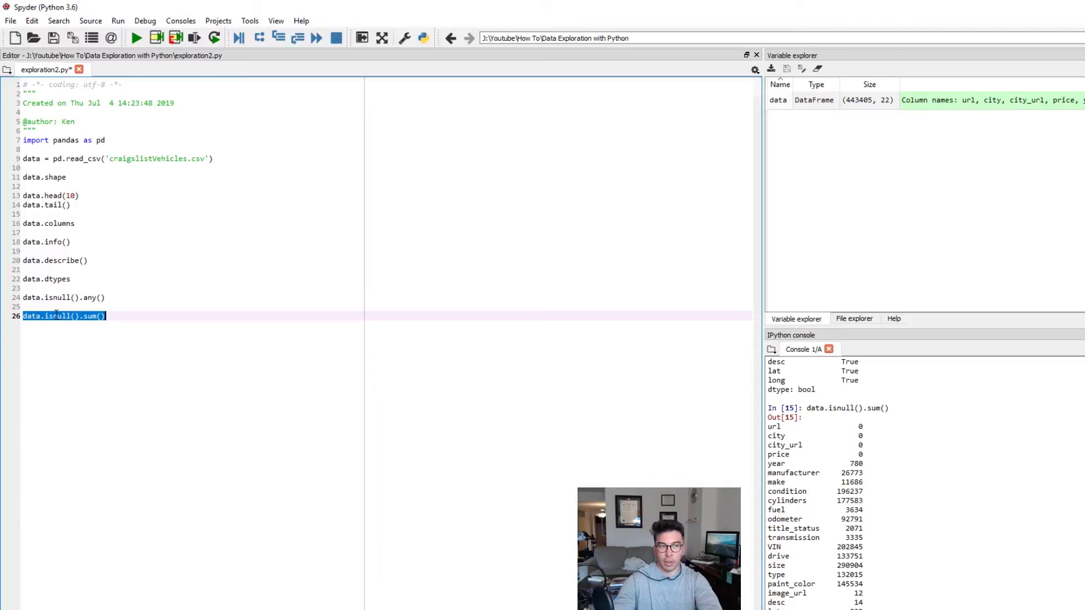
scroll(860, 437, "down", 2)
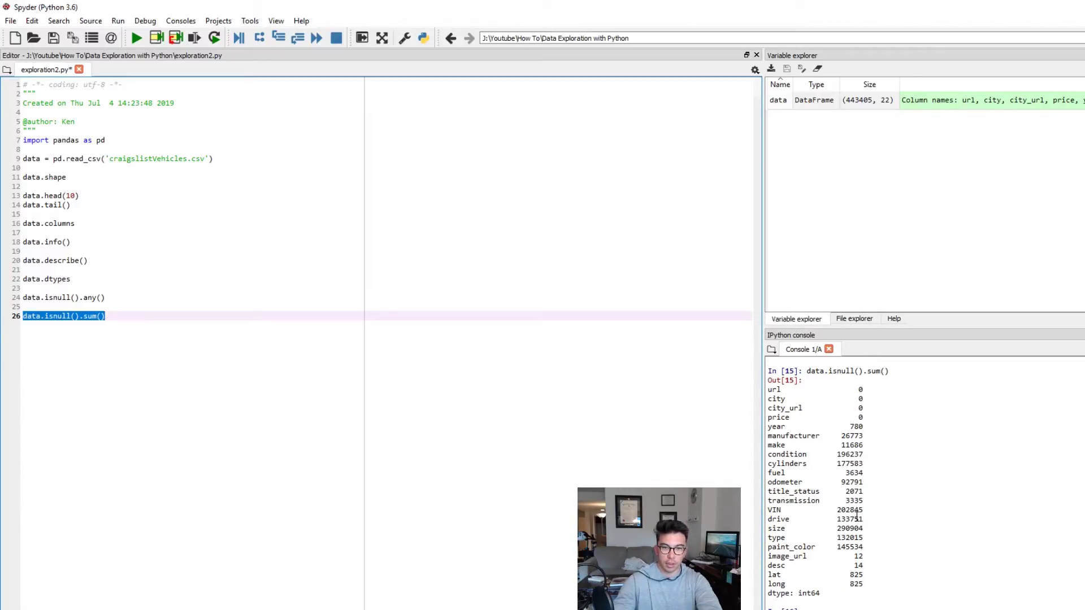
Highlight the drive, size and year missing counts in the console
left_click_drag(870, 532, 749, 520)
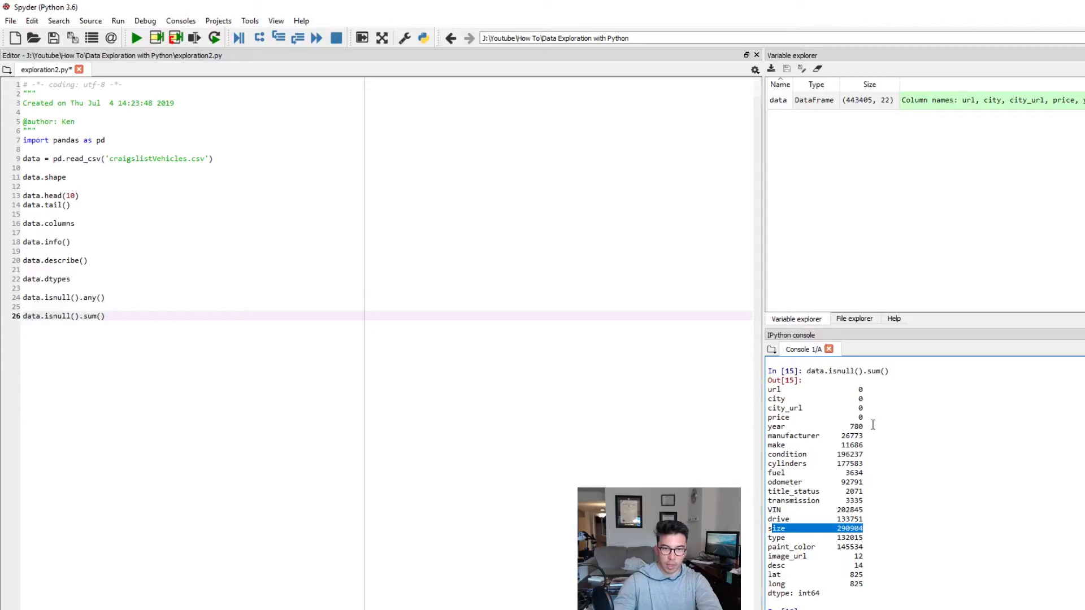
left_click_drag(874, 418, 791, 419)
left_click(791, 418)
Divide line 26 by data.shape[0], checking data.shape first, and run it for missing fractions
left_click(177, 315)
type("./ data")
key("BackSpace")
key("BackSpace")
type("/ data.shape")
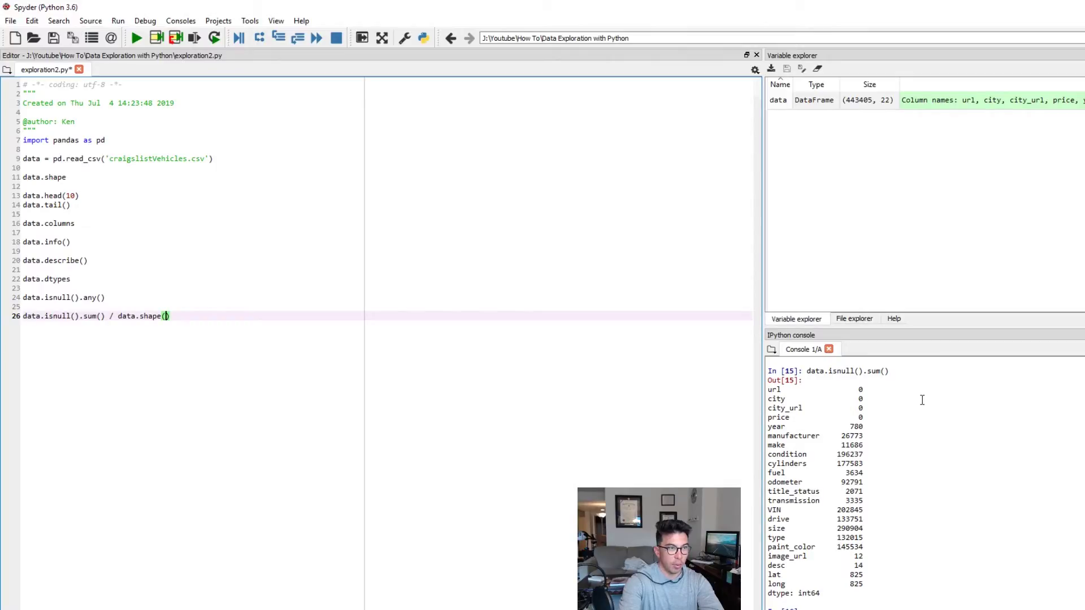
key("Delete")
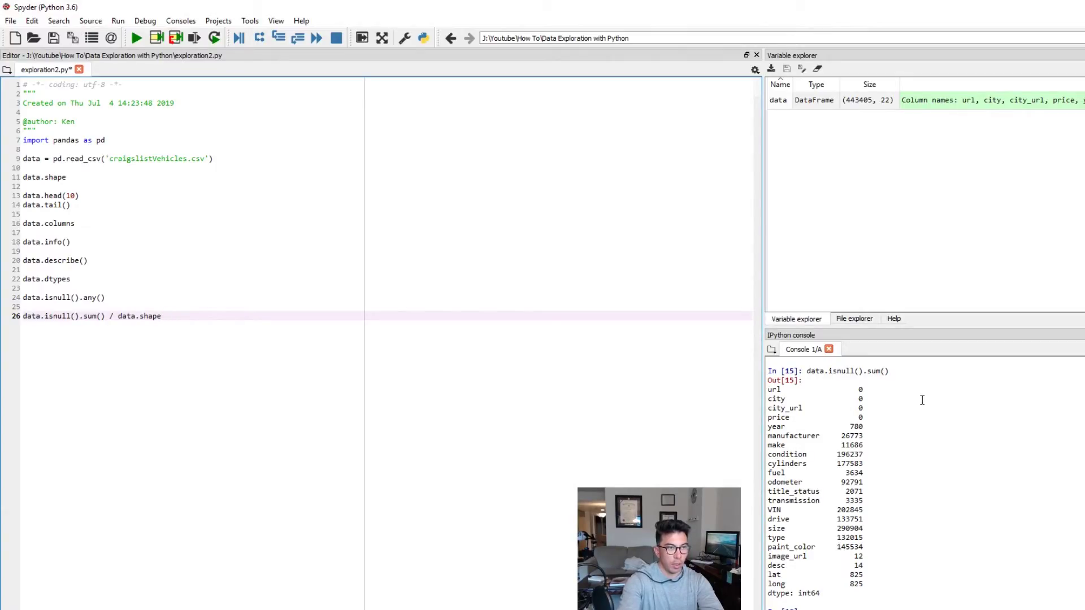
key("shift+Left")
key("shift+Left")
key("shift+Left")
key("shift+Left")
key("shift+Left")
key("shift+Left")
key("shift+Left")
key("shift+Left")
key("shift+Left")
key("shift+Left")
key("F9")
key("Right")
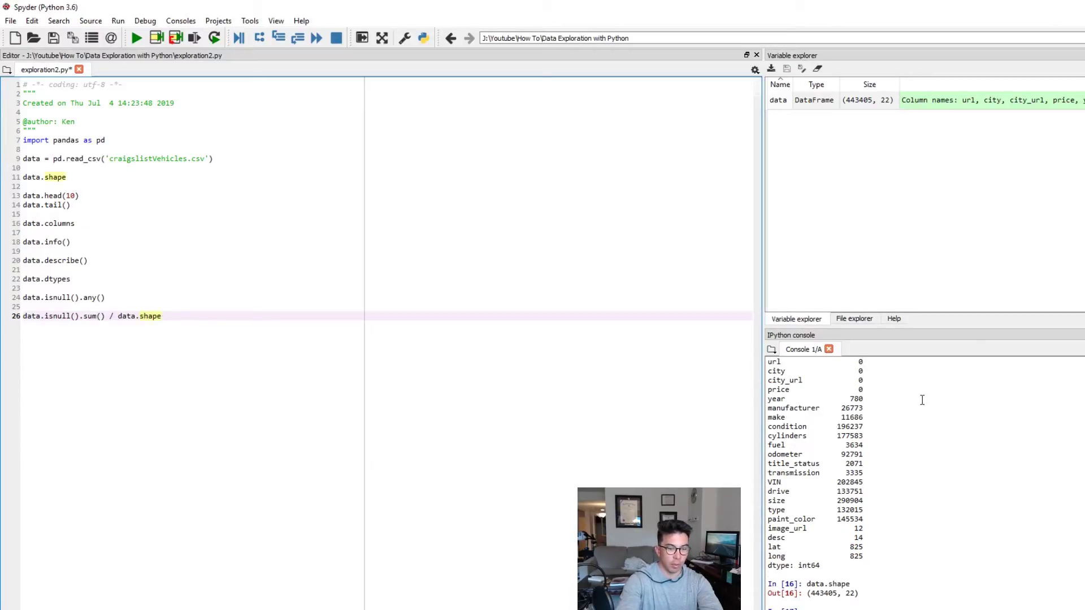
type("[0]")
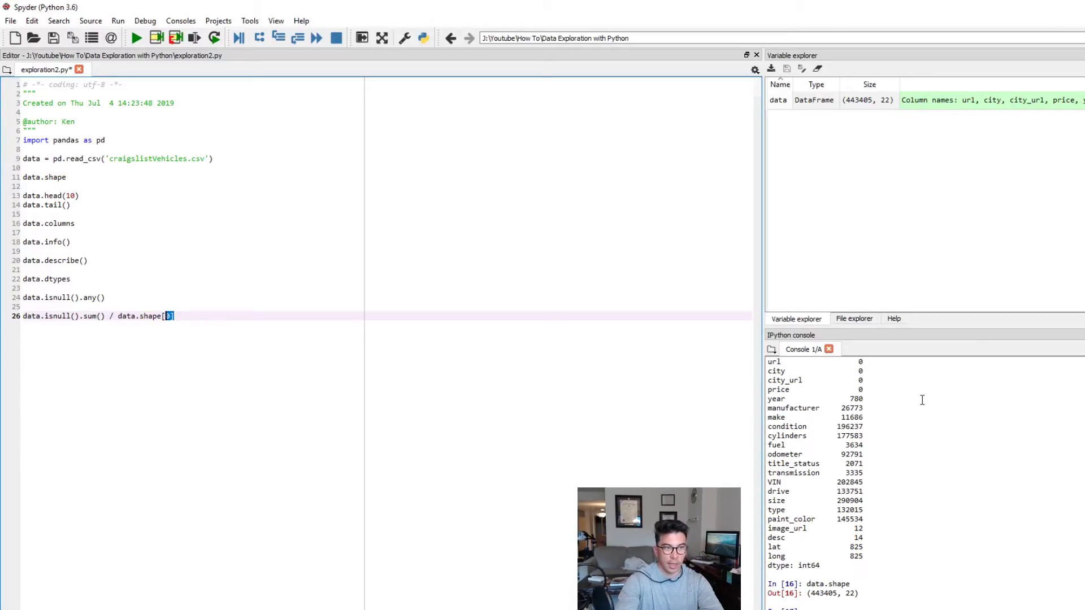
key("shift+Left")
key("shift+Left")
key("shift+Left")
key("shift+Left")
key("shift+Left")
key("shift+Left")
key("F9")
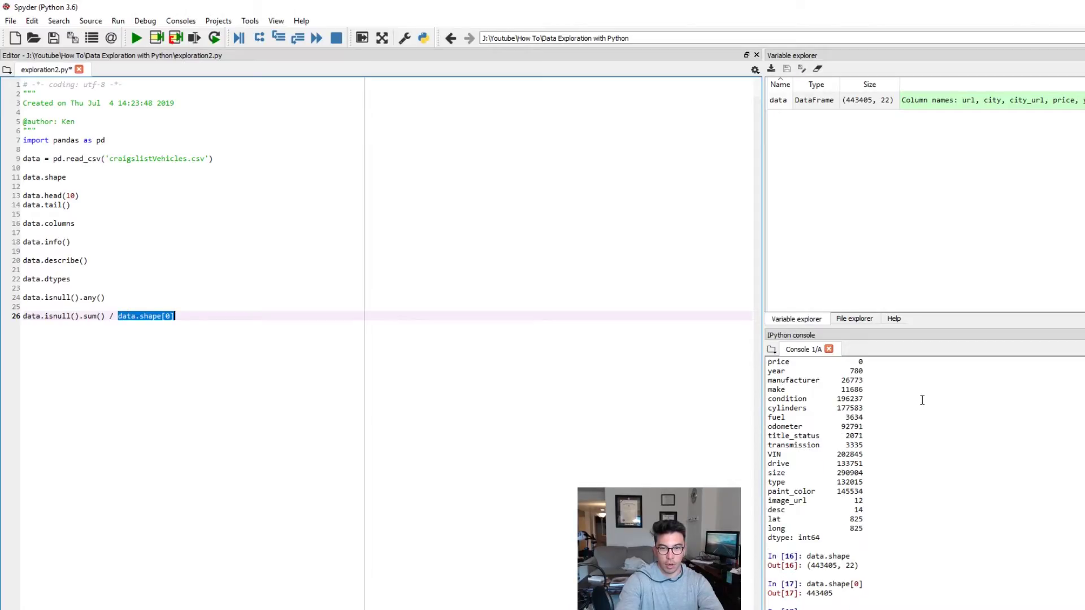
key("Right")
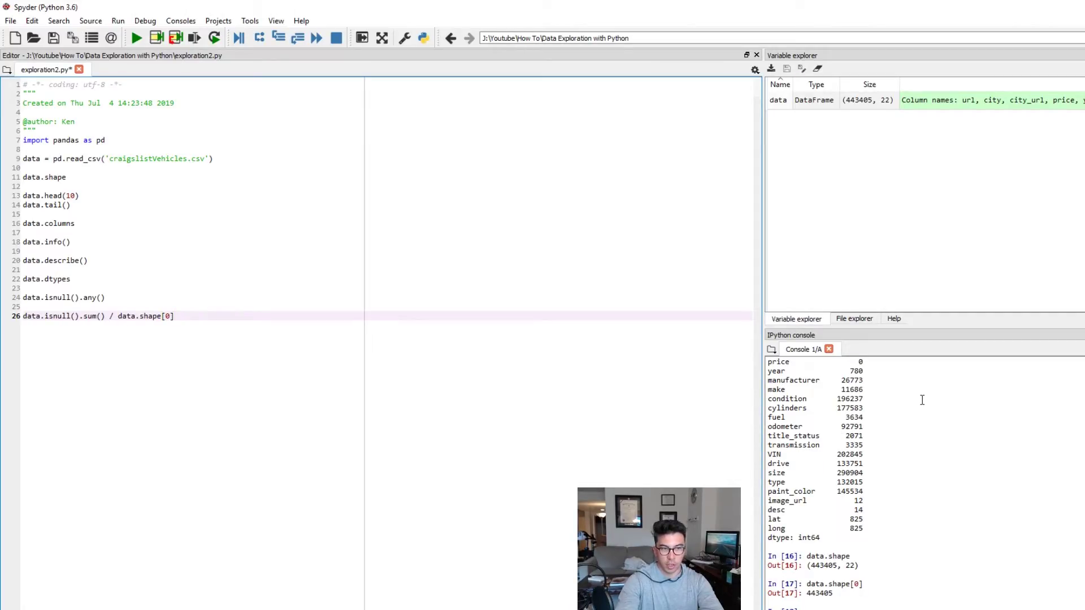
type("]")
key("shift+Home")
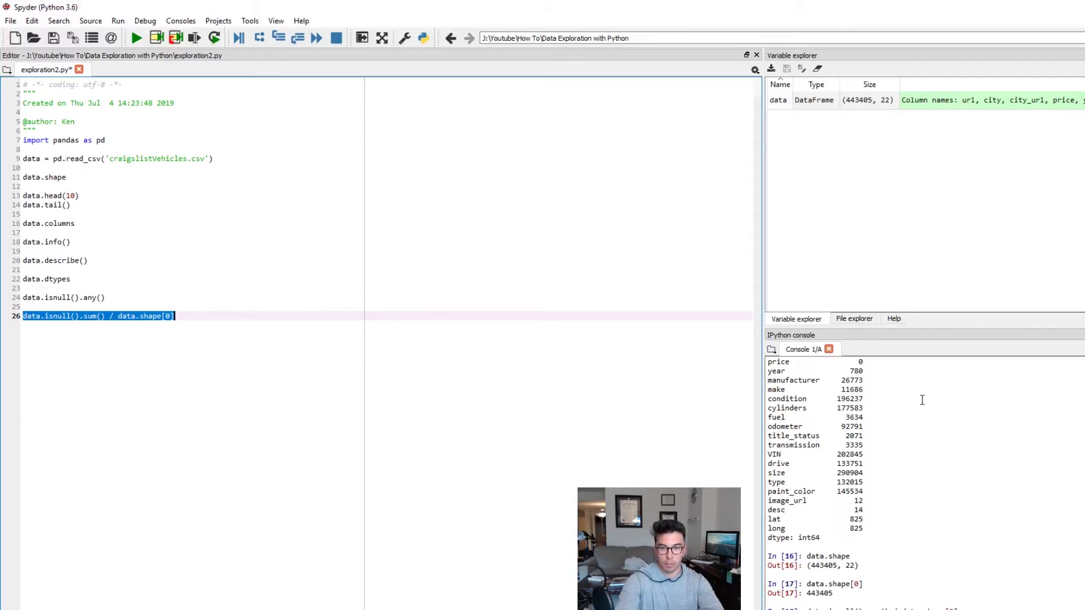
key("F9")
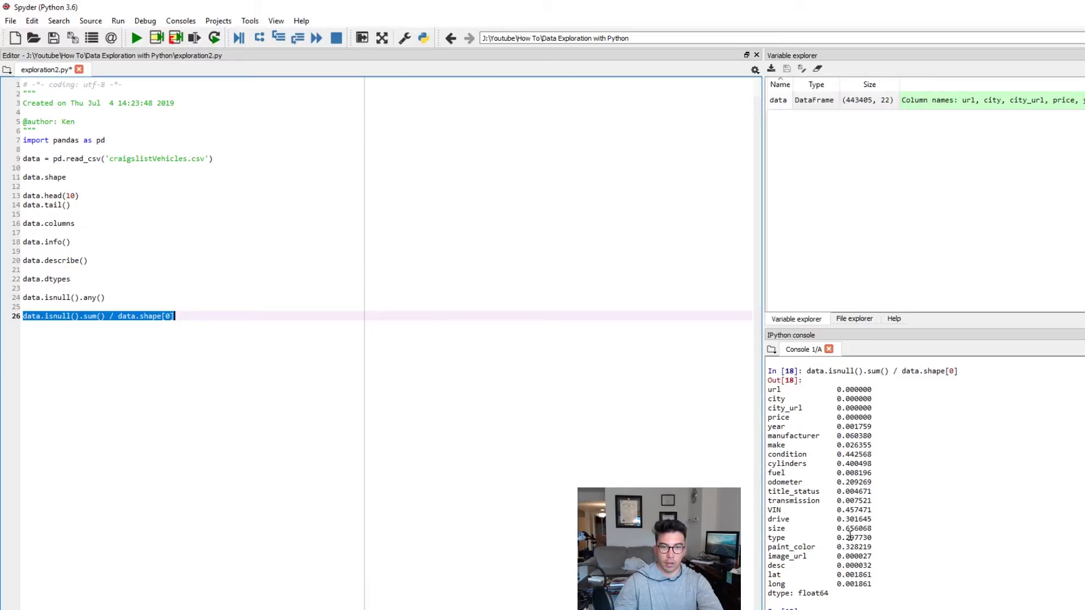
Highlight the size, cylinders and manufacturer missing fractions, then add a new line
left_click_drag(885, 526, 752, 532)
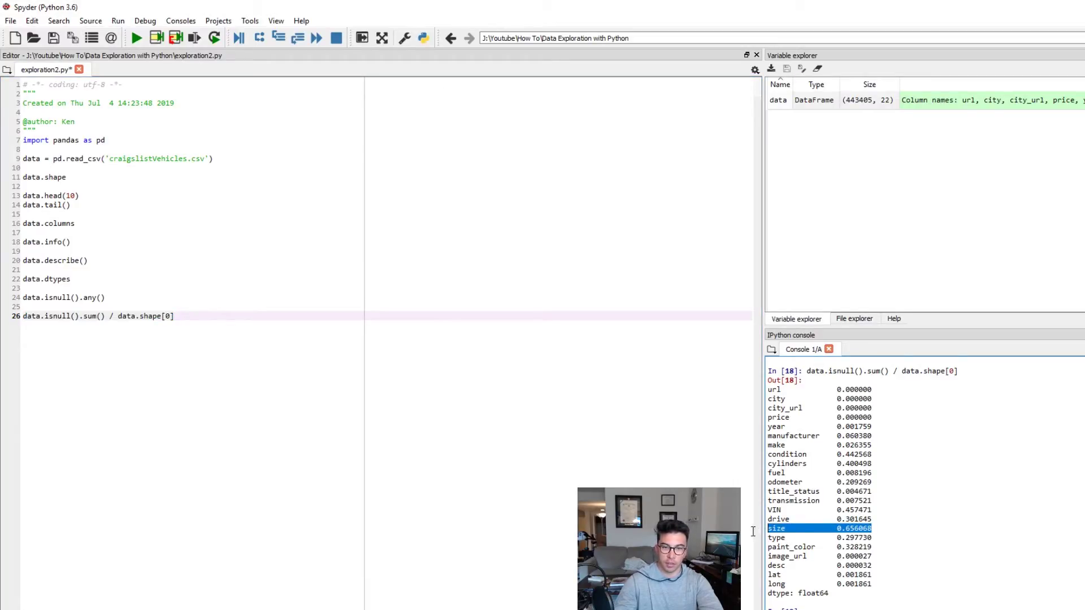
left_click_drag(889, 462, 753, 465)
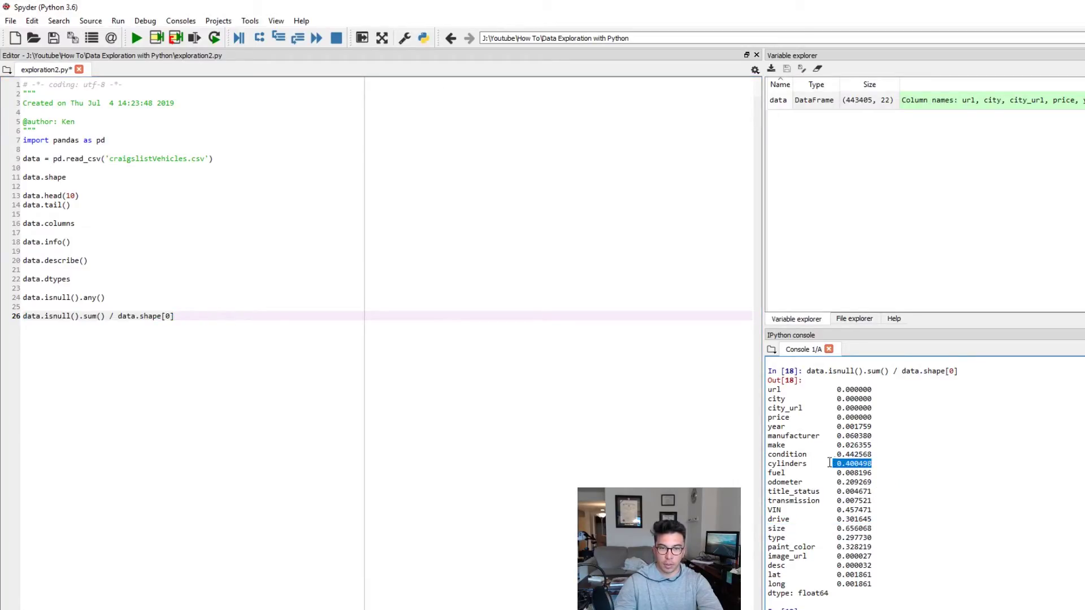
left_click_drag(879, 436, 789, 437)
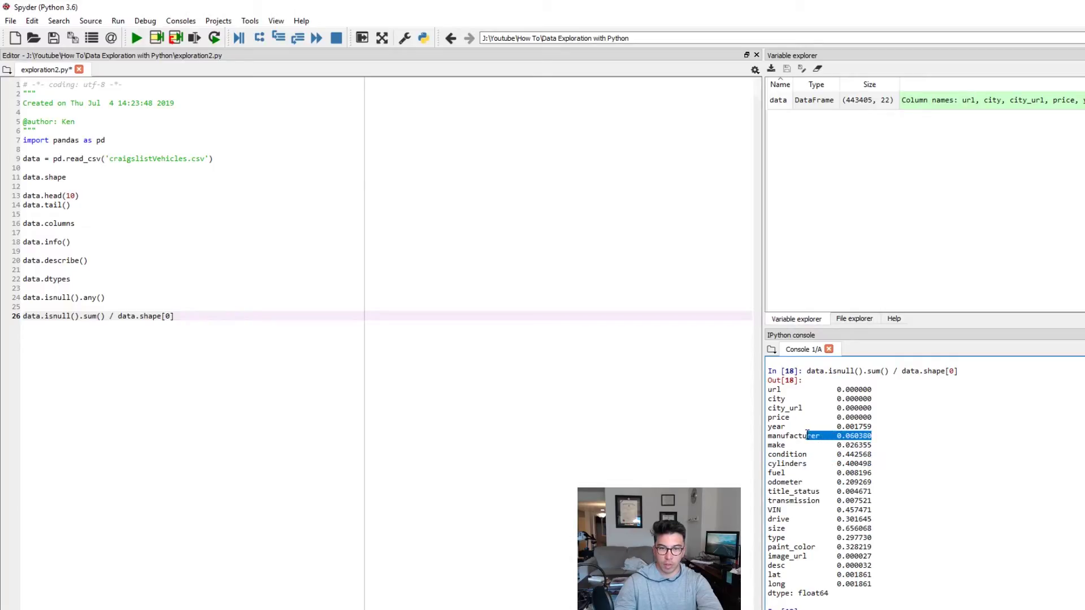
left_click(878, 438)
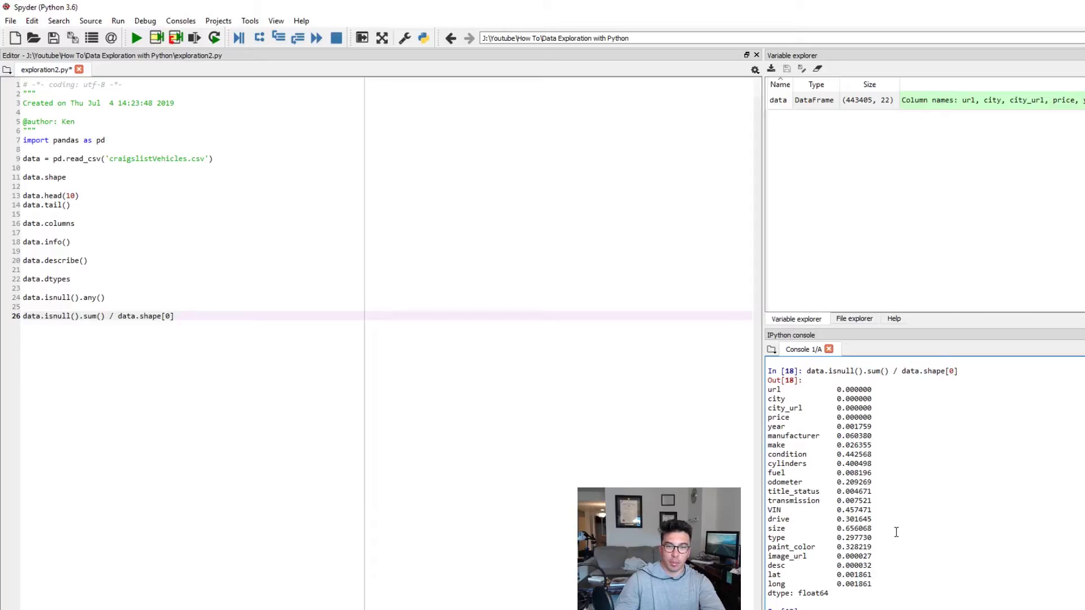
left_click_drag(896, 529, 769, 528)
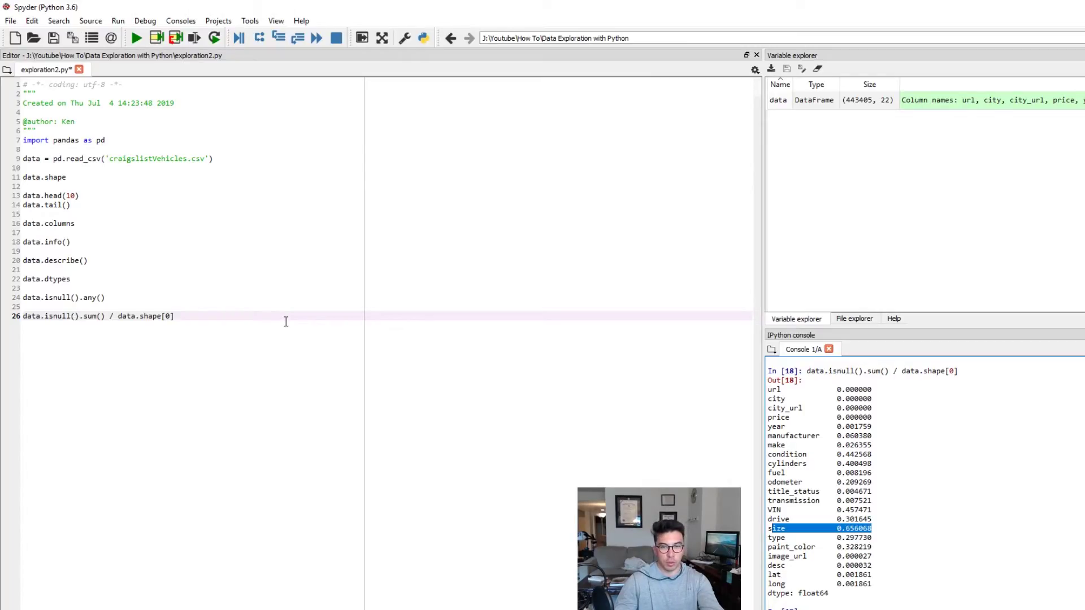
left_click(297, 404)
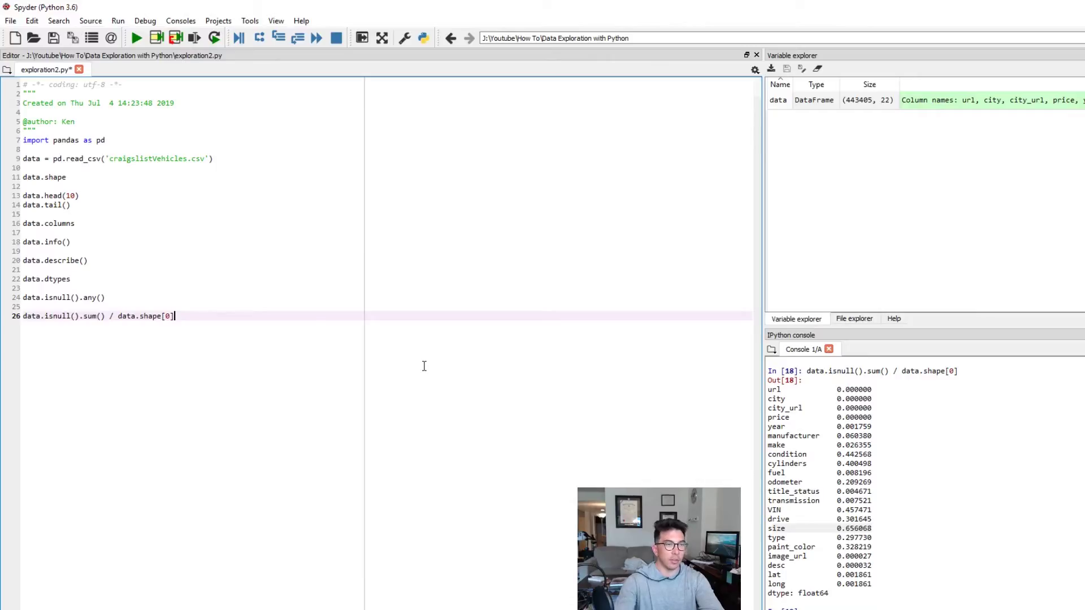
key("Return")
key("Return")
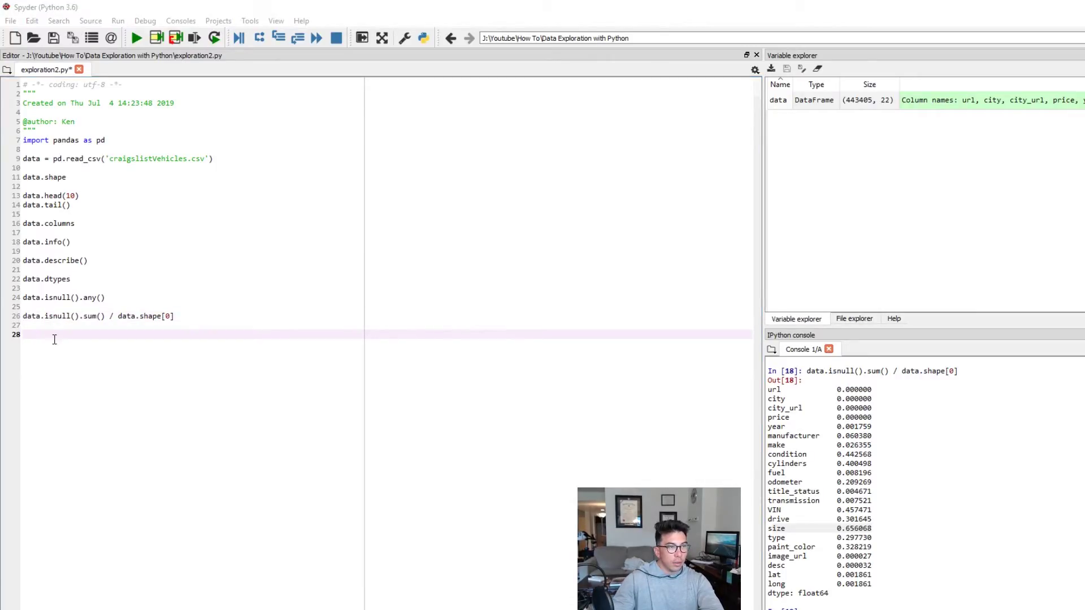
Add data.type on line 28 and run it to print the type column
left_click(105, 256)
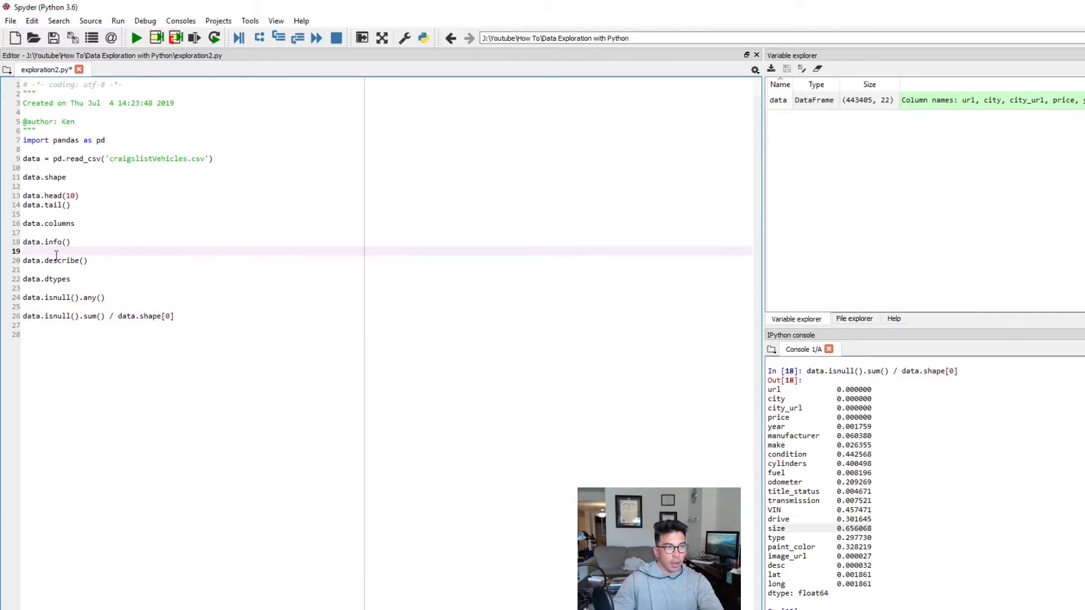
key("shift+Home")
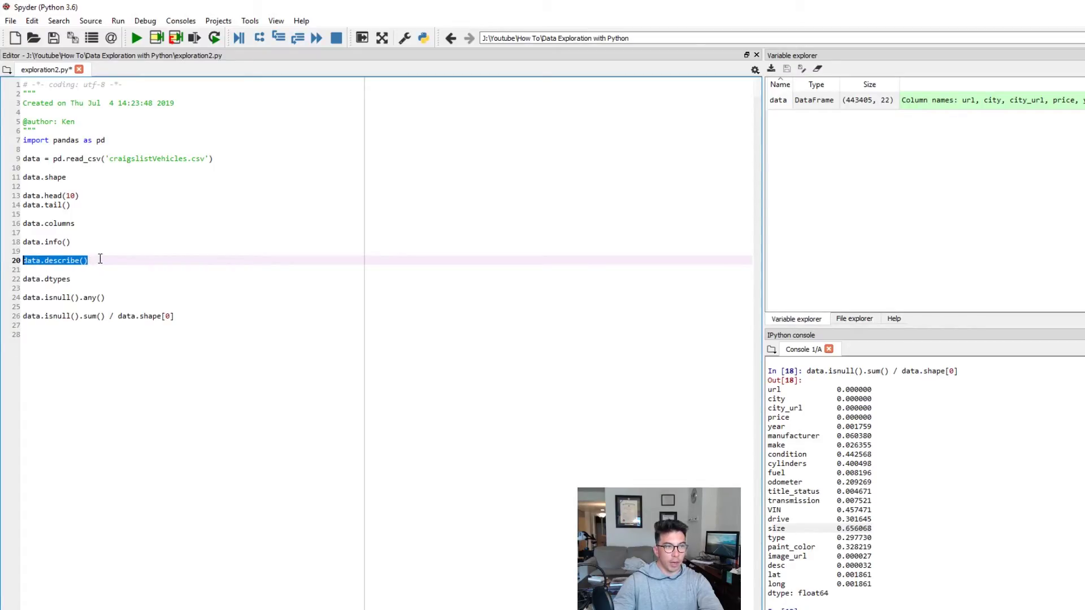
left_click(75, 337)
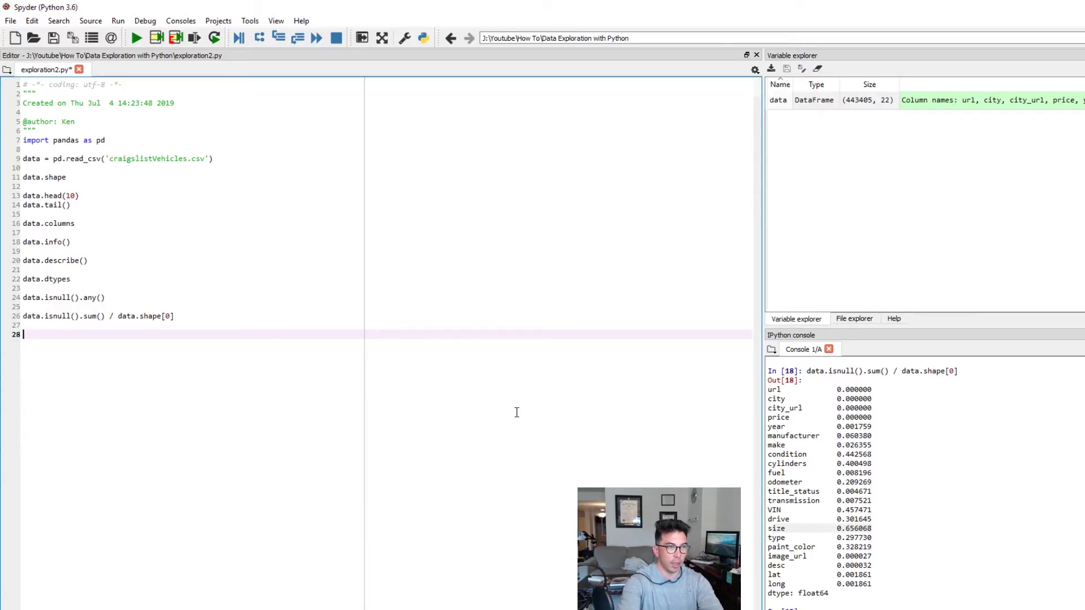
type("data.type")
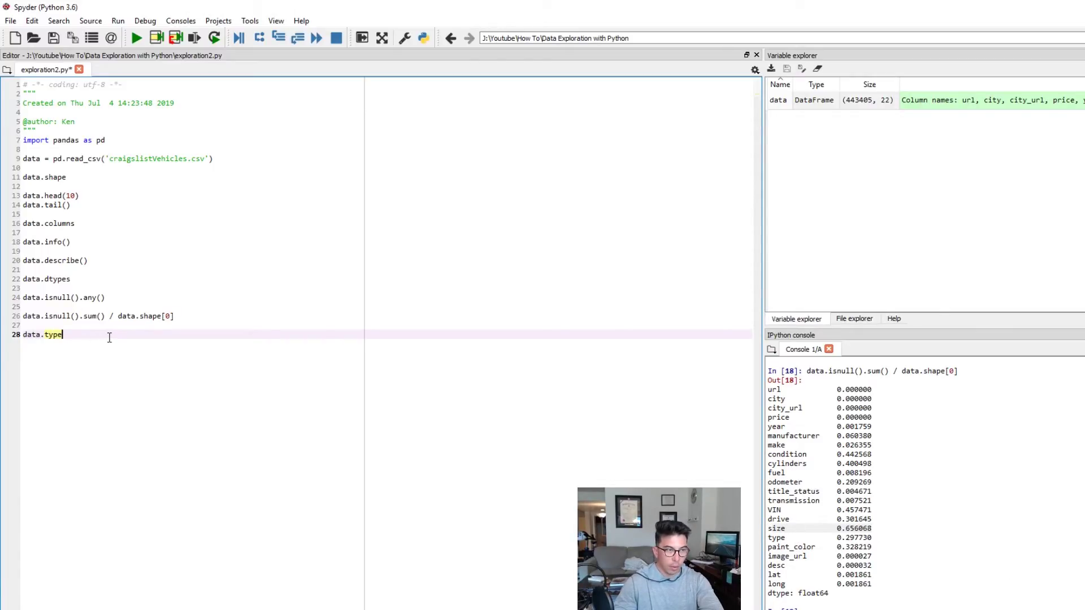
key("shift+Up")
key("F9")
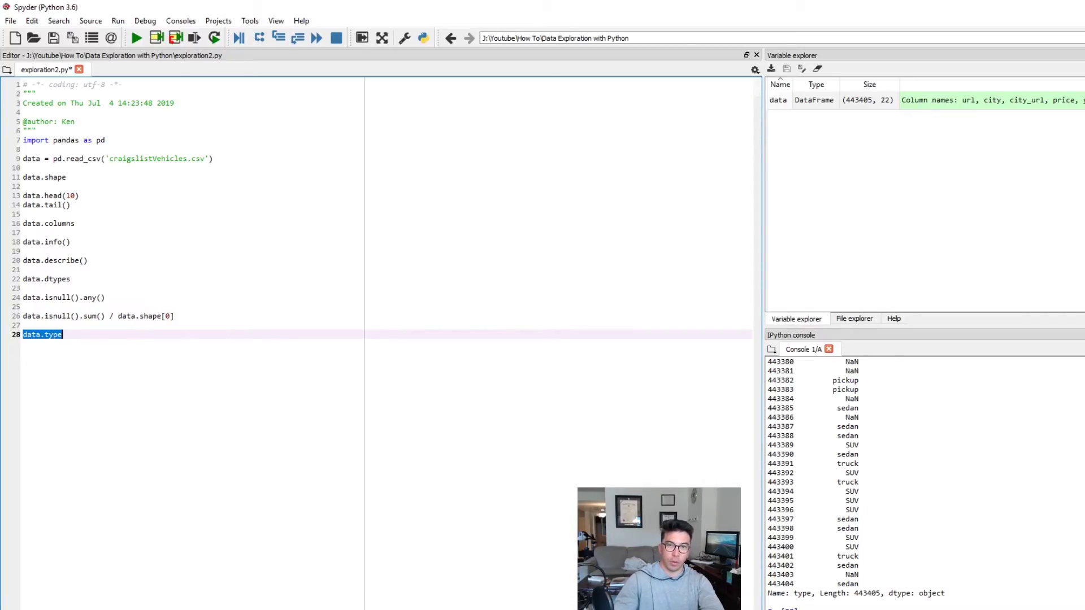
scroll(1076, 414, "up", 4)
scroll(1076, 413, "down", 6)
Add data['type'] on line 29, run it, and highlight the quoted column name
left_click(148, 354)
key("Return")
type("data['type']")
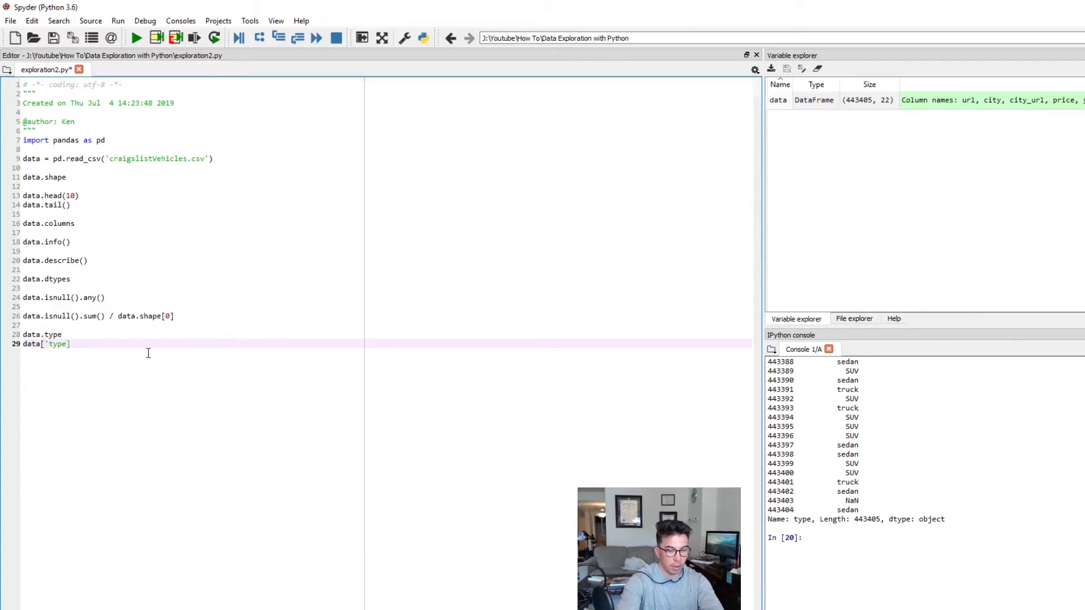
key("shift+Home")
key("F9")
key("End")
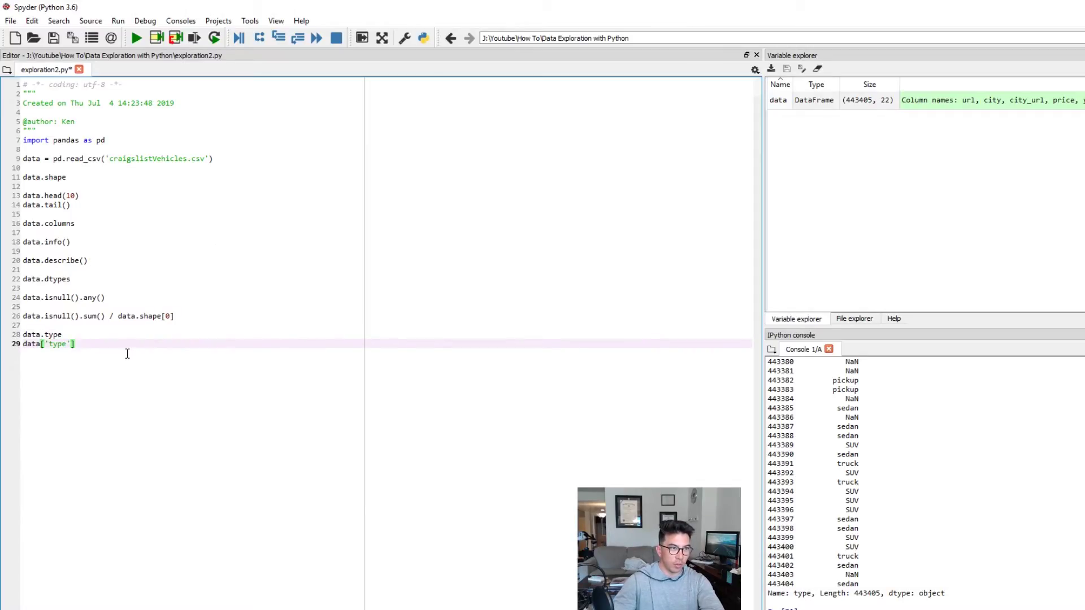
mouse_move(127, 353)
left_mouse_down()
mouse_move(23, 344)
mouse_move(43, 334)
mouse_move(24, 335)
left_mouse_up()
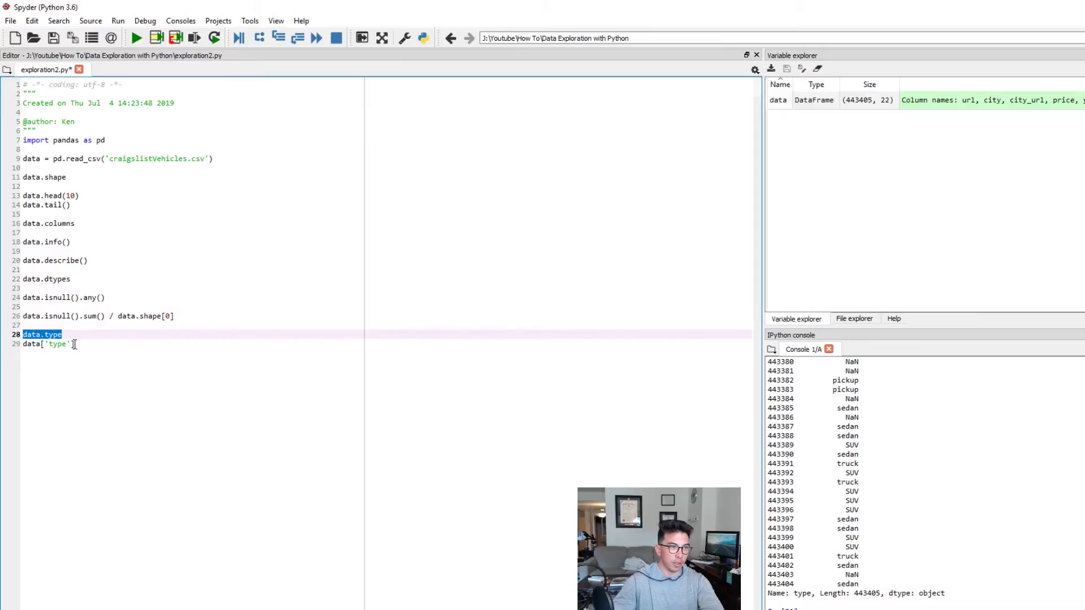
left_click(292, 360)
key("Return")
key("Return")
type("data.type.unique()")
Run data.type.unique() on line 31 and inspect the distinct vehicle types
key("shift+Home")
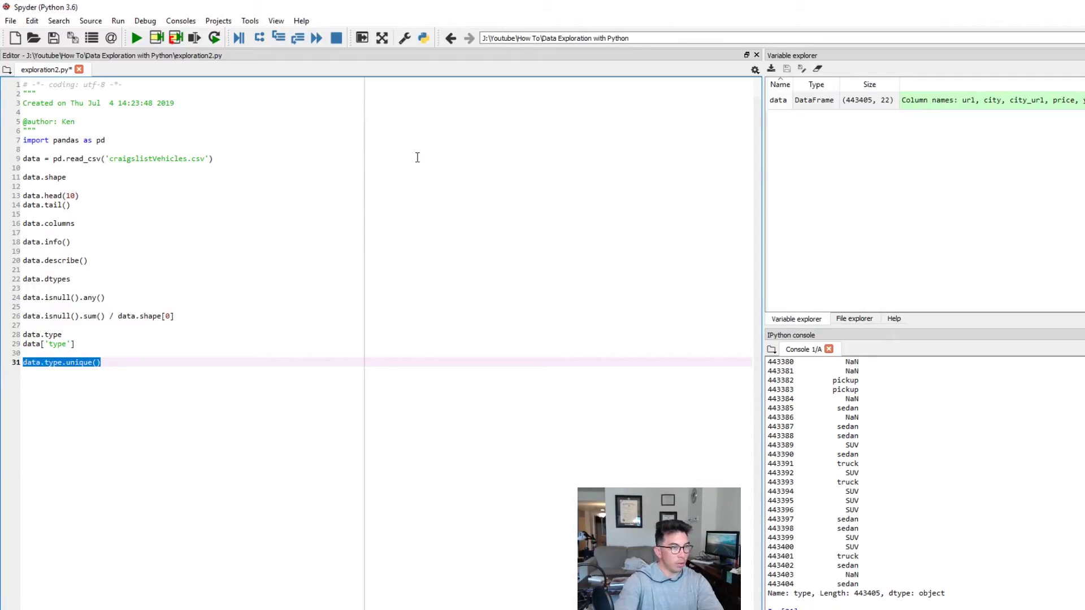
key("F9")
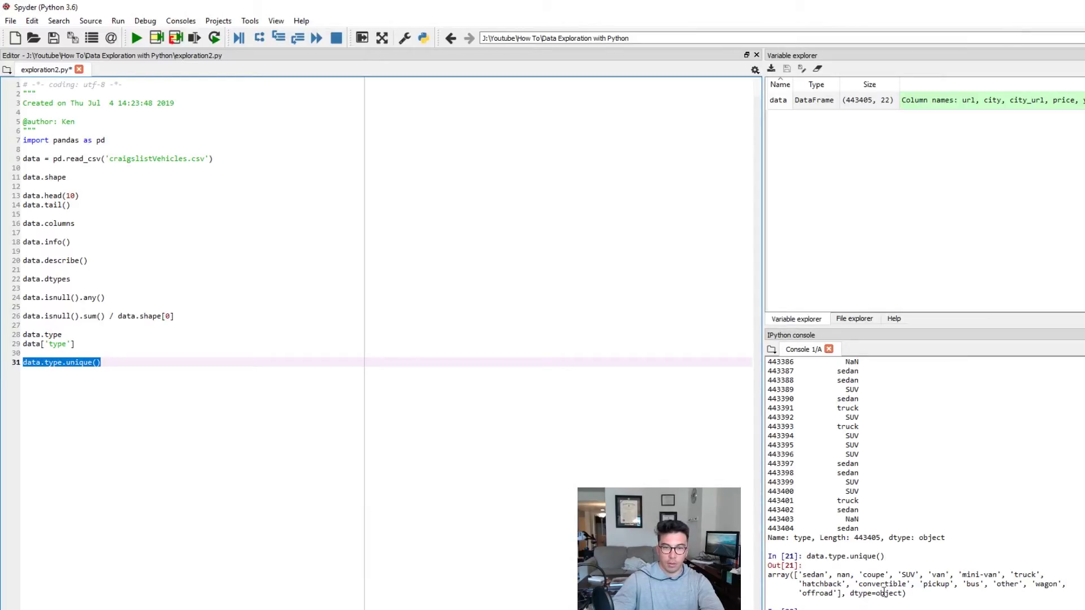
left_click_drag(802, 576, 836, 575)
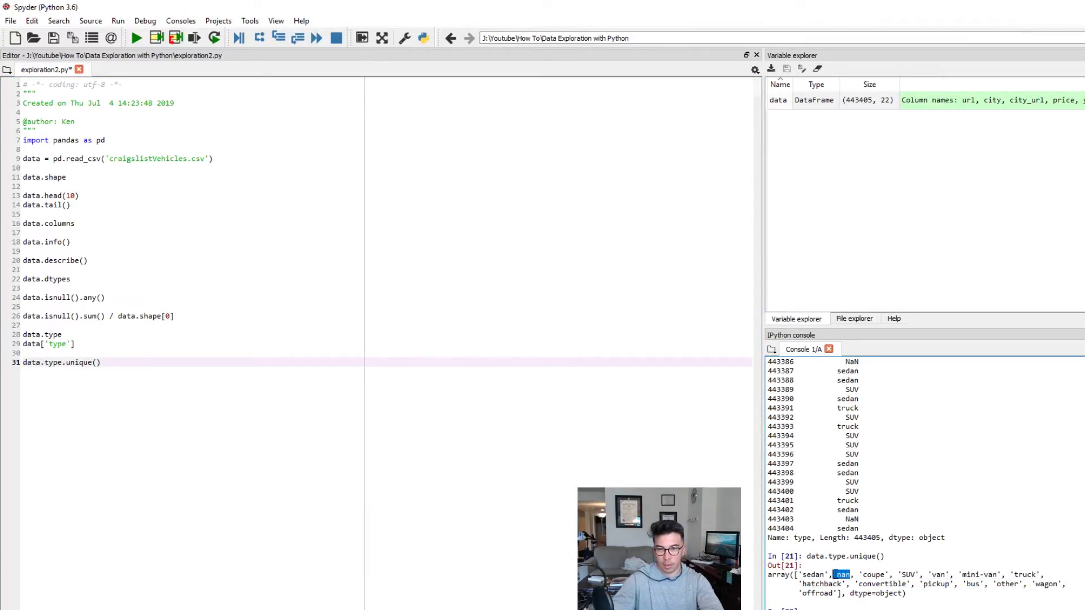
left_click(837, 575)
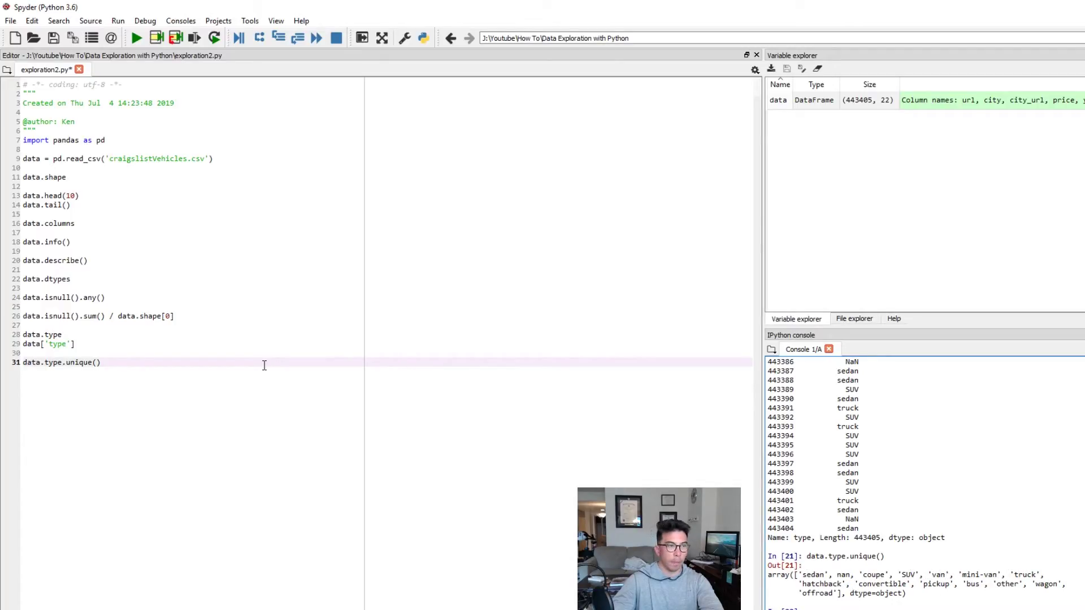
Run data.type.value_counts() on line 32 and highlight the mini-van, offroad and bus counts
left_click(216, 366)
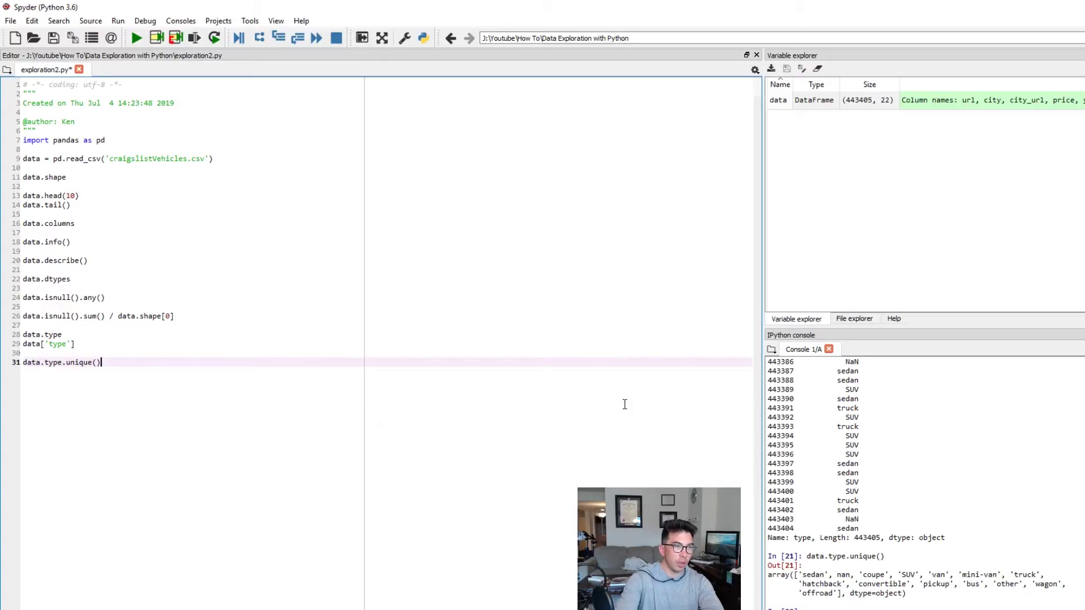
key("Return")
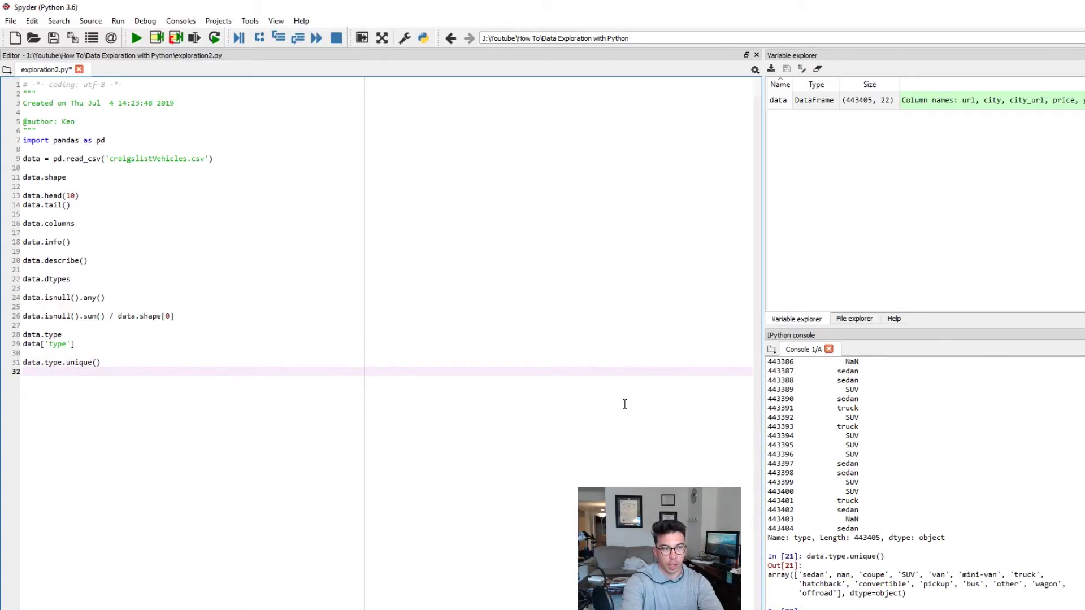
type("data.type.value_counts()")
key("shift+Home")
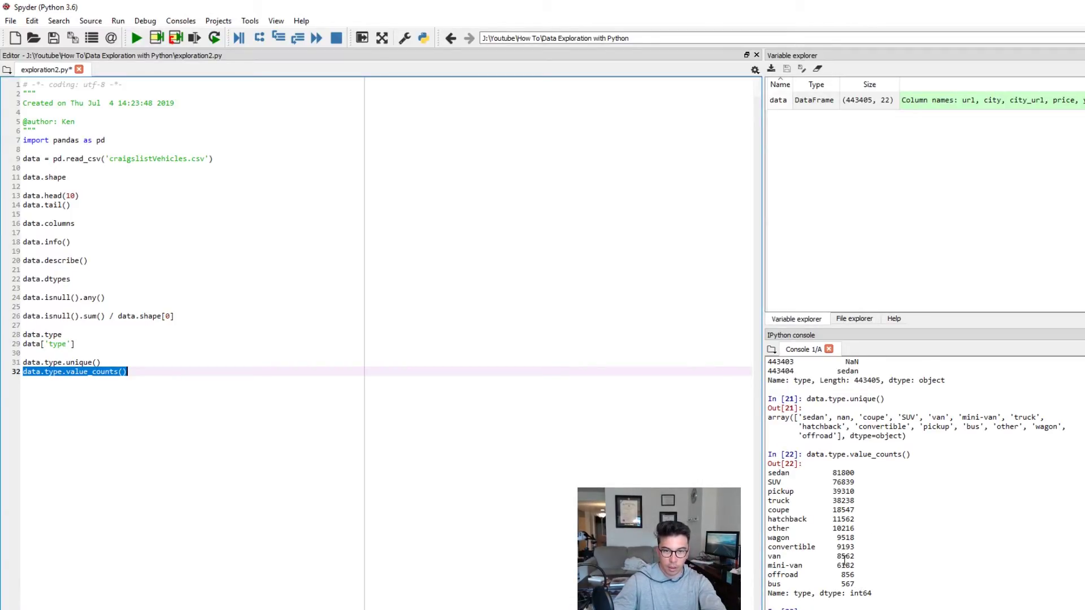
left_click_drag(856, 565, 768, 566)
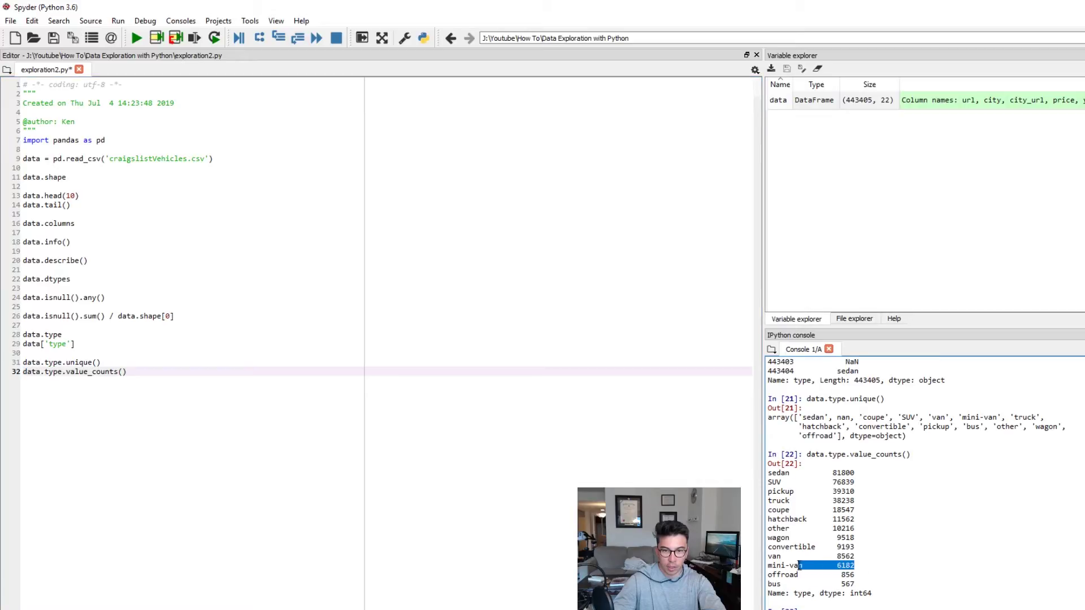
left_click_drag(847, 567, 848, 575)
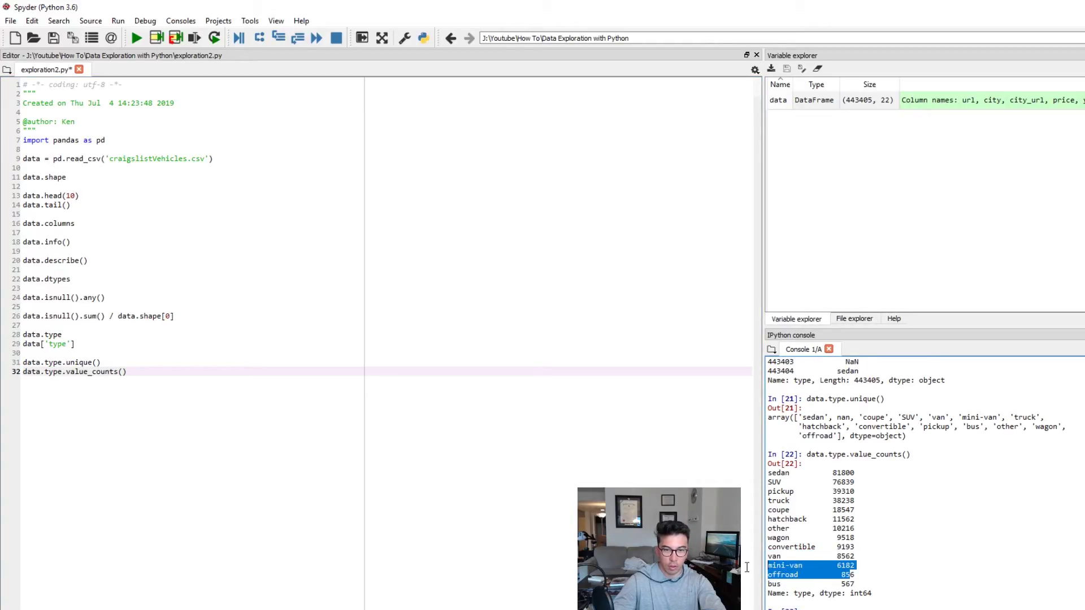
mouse_move(747, 568)
left_mouse_down()
mouse_move(747, 585)
mouse_move(828, 587)
left_mouse_up()
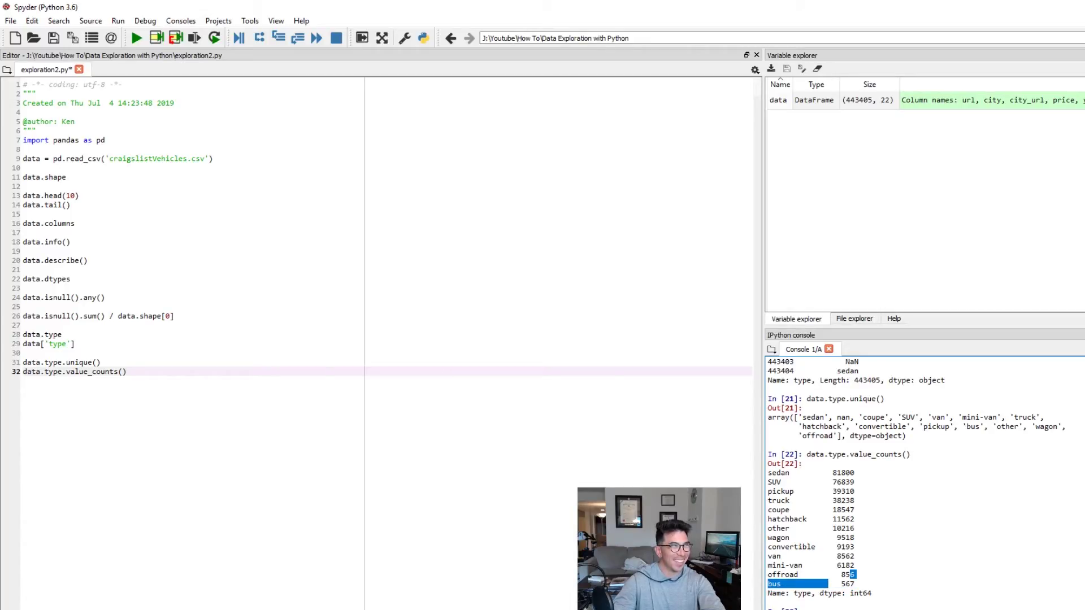
Duplicate the value_counts line onto line 34
left_click(128, 363)
left_click(153, 380)
key("Return")
key("Return")
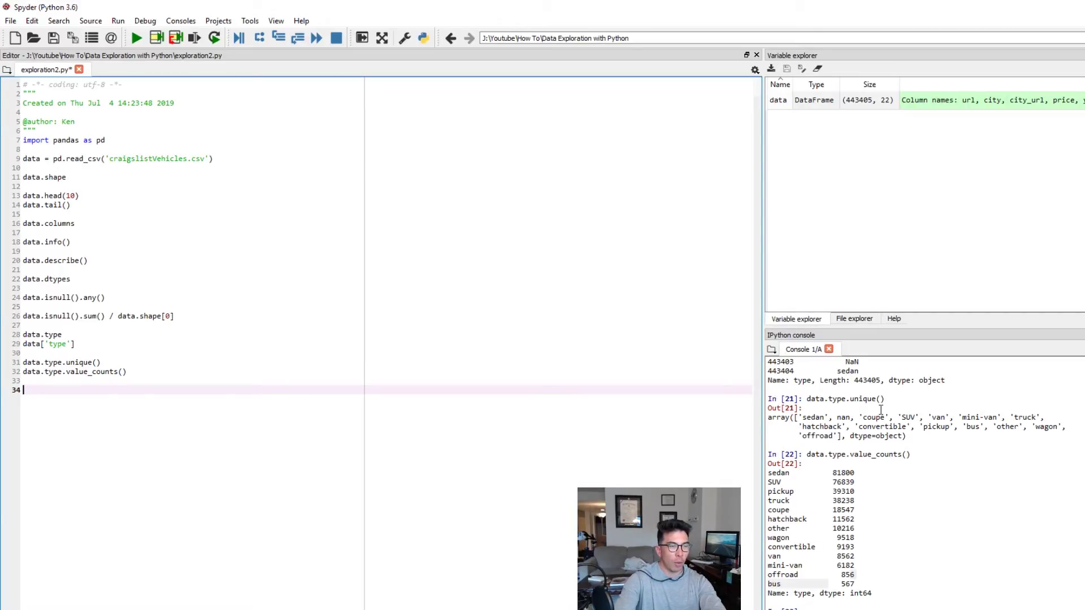
key("Up")
key("Up")
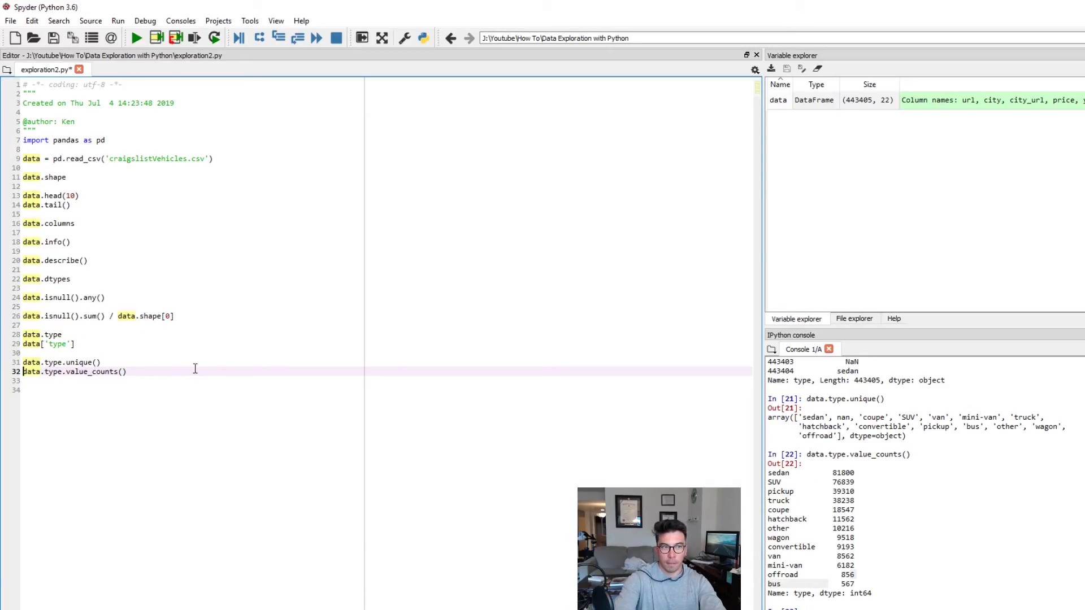
key("shift+End")
key("ctrl+c")
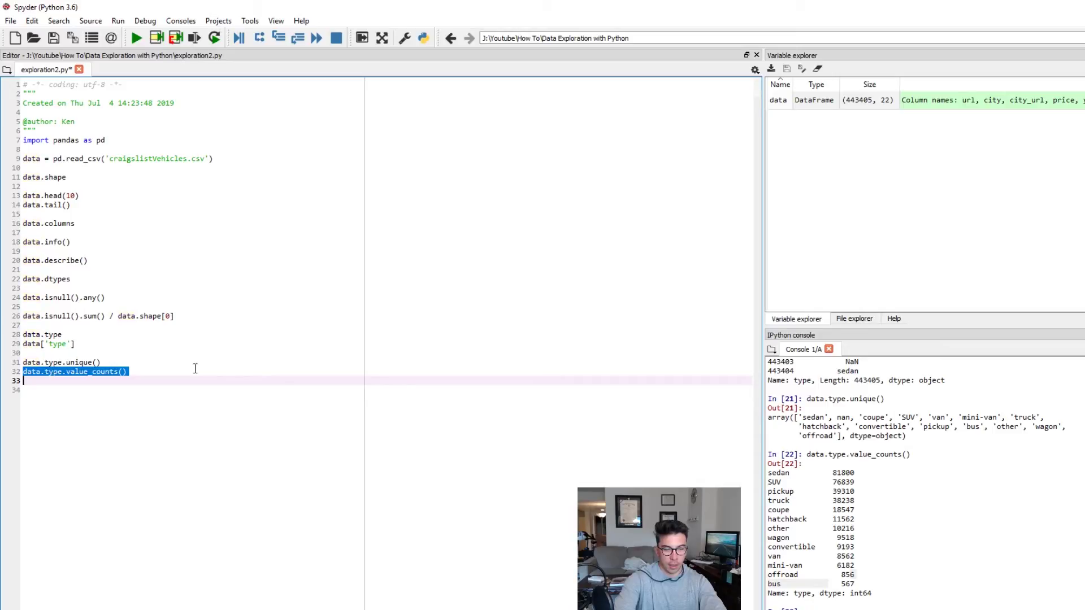
key("Down")
key("Return")
key("ctrl+v")
key("Down")
Run data.type.value_counts() / data.type.notnull().sum() on line 34 for type shares
key("Up")
key("Up")
type("/ data.type.not")
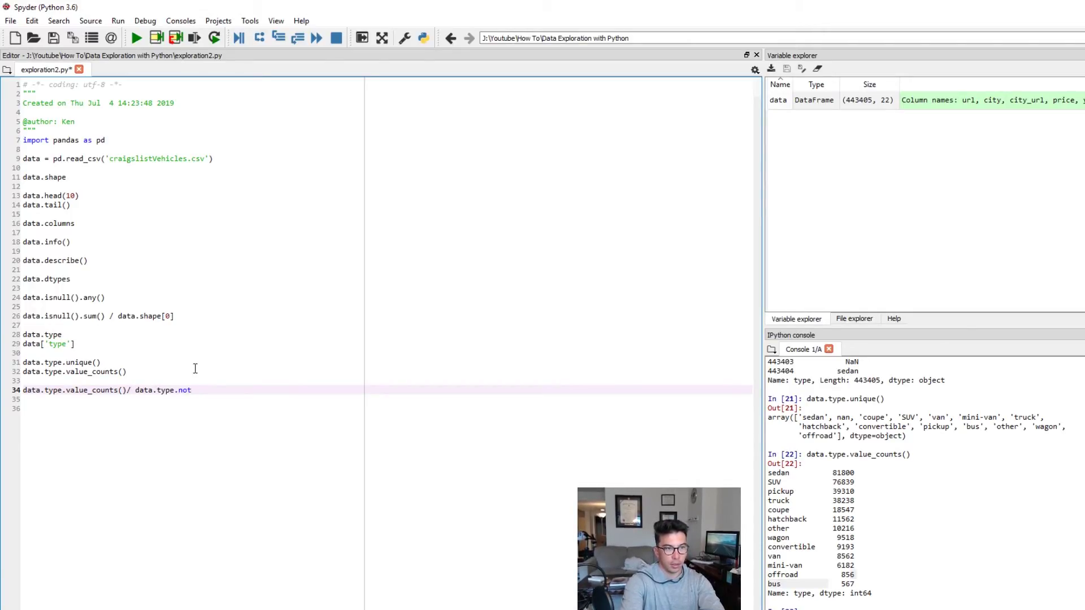
type("null")
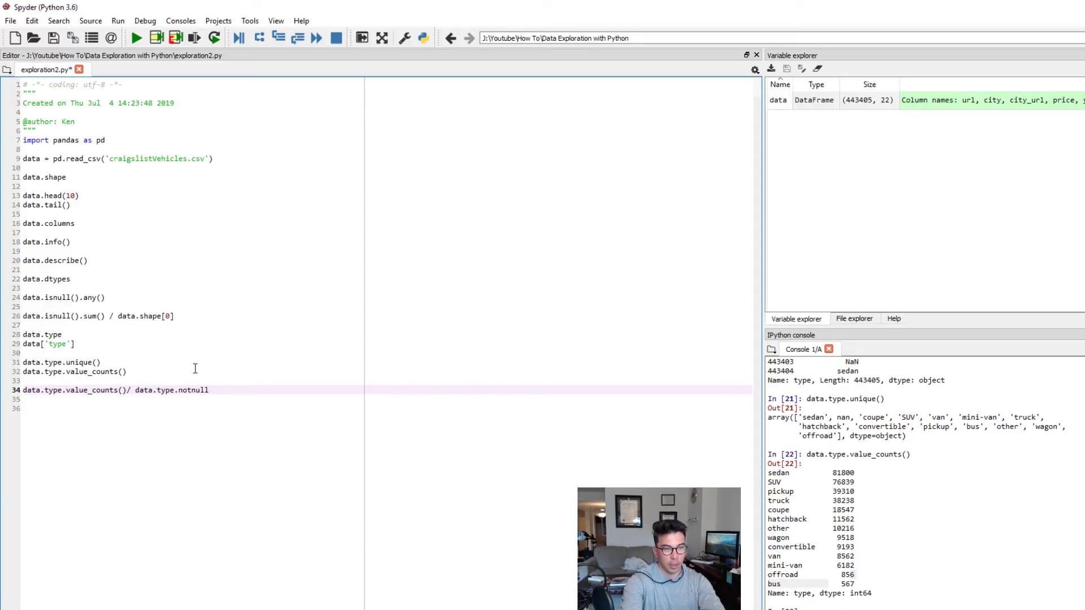
type("(")
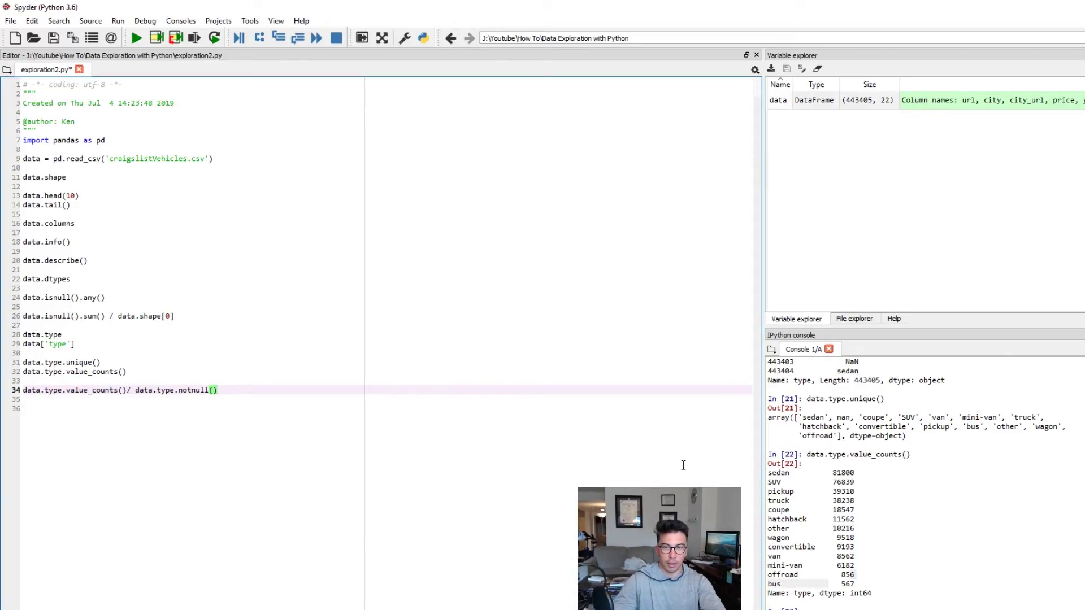
left_click(839, 416)
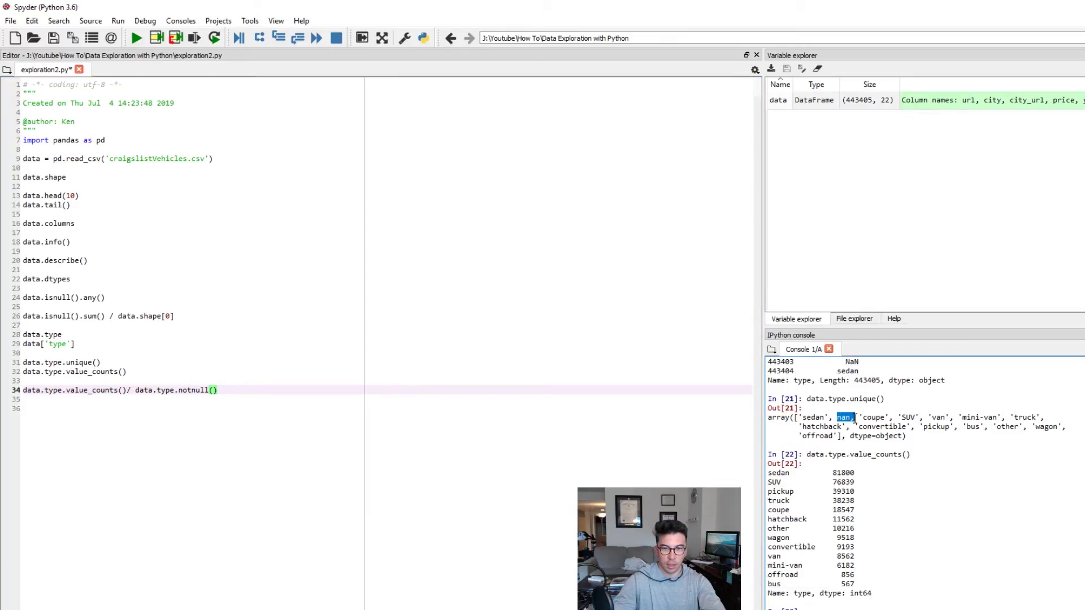
left_click(272, 388)
type(".sum()")
key("shift+Home")
key("F9")
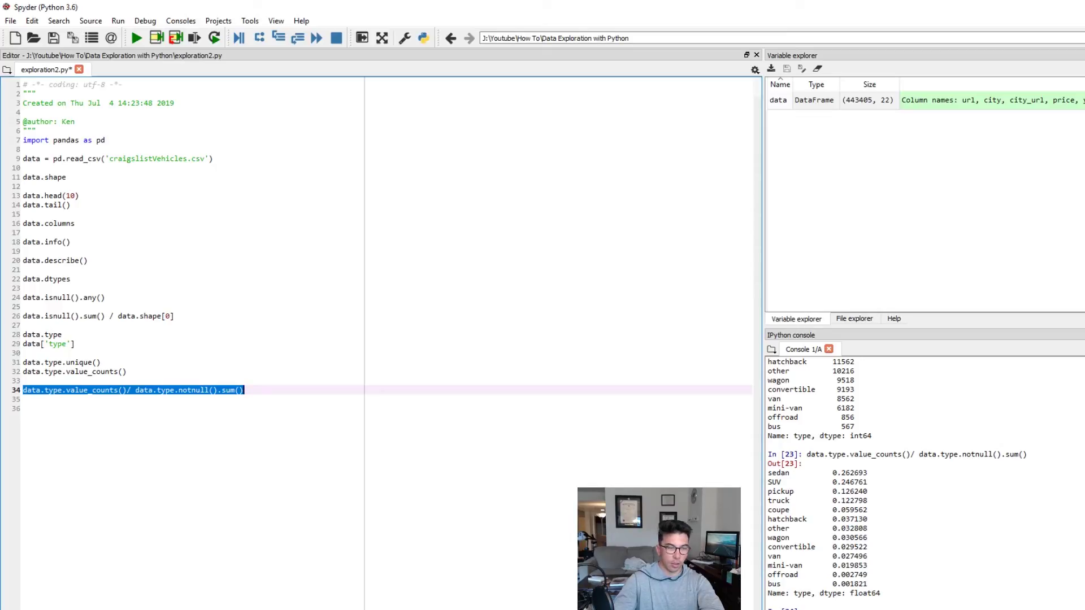
left_click(297, 386)
key("Down")
key("Return")
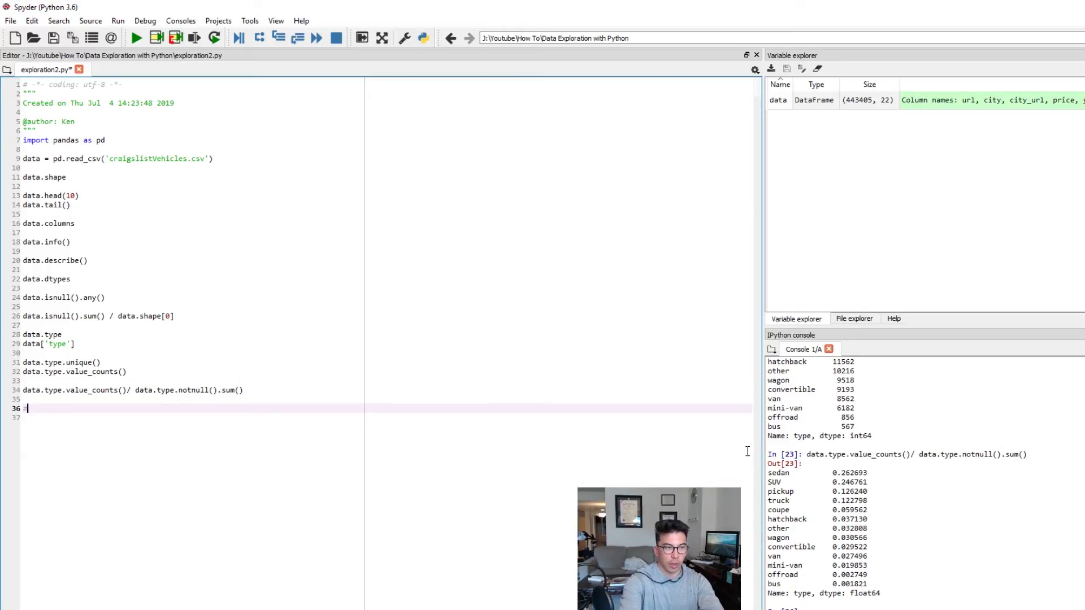
type("################ d")
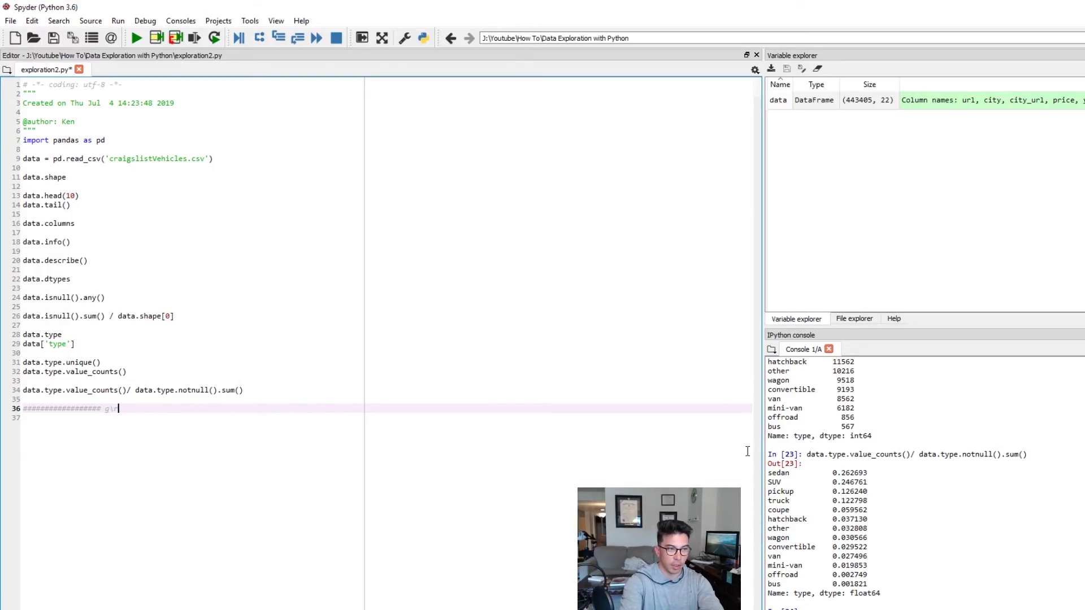
type("roups")
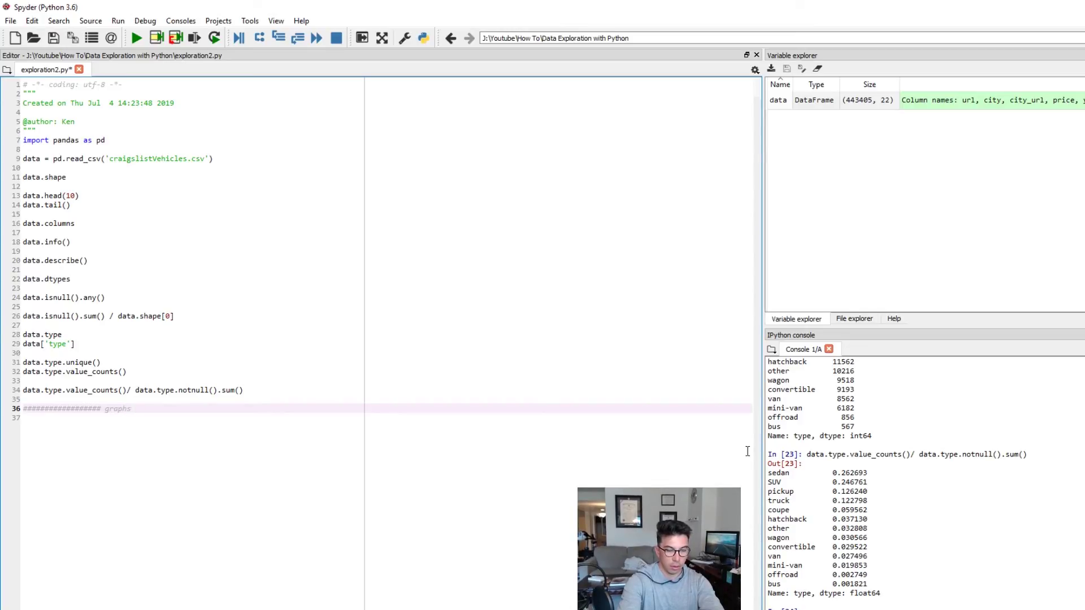
type("#########################")
Add a '##### graphs #####' header and plot data.year as a histogram on line 38
key("Return")
key("Return")
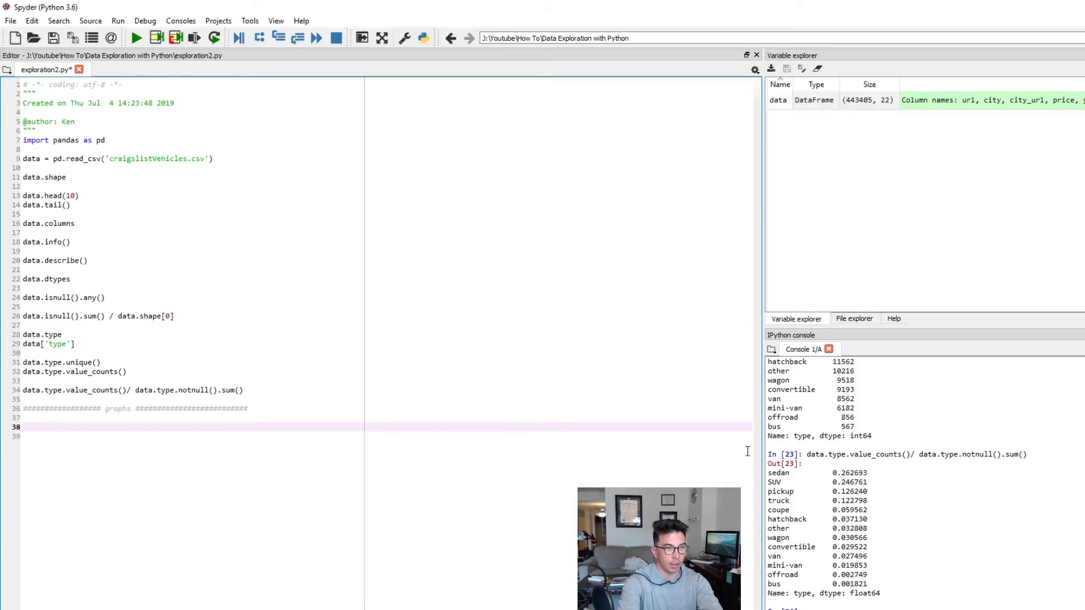
type("data.")
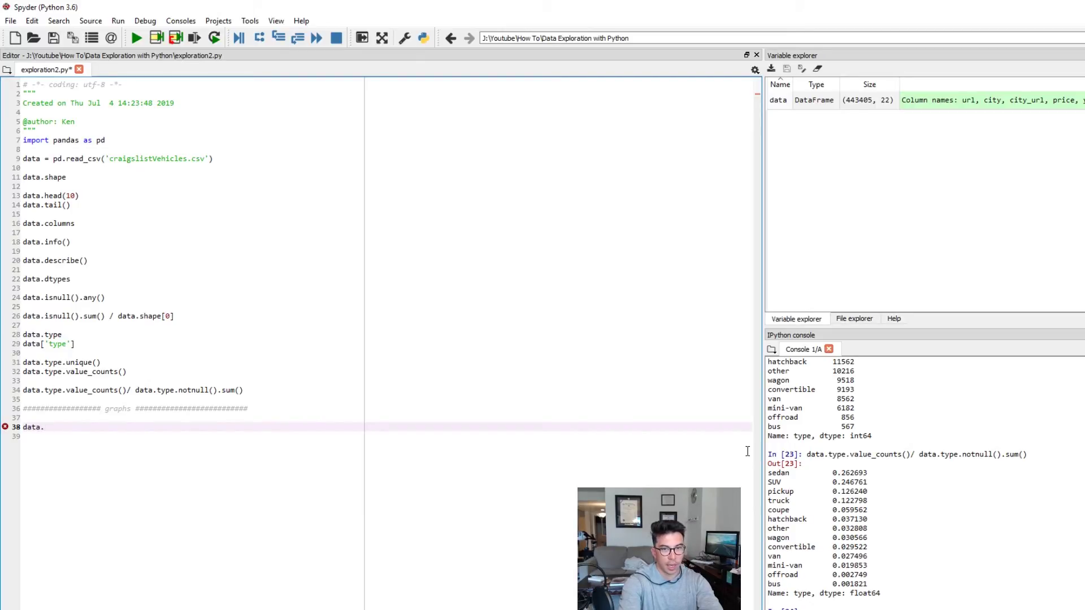
type("year")
key("shift+Home")
key("F9")
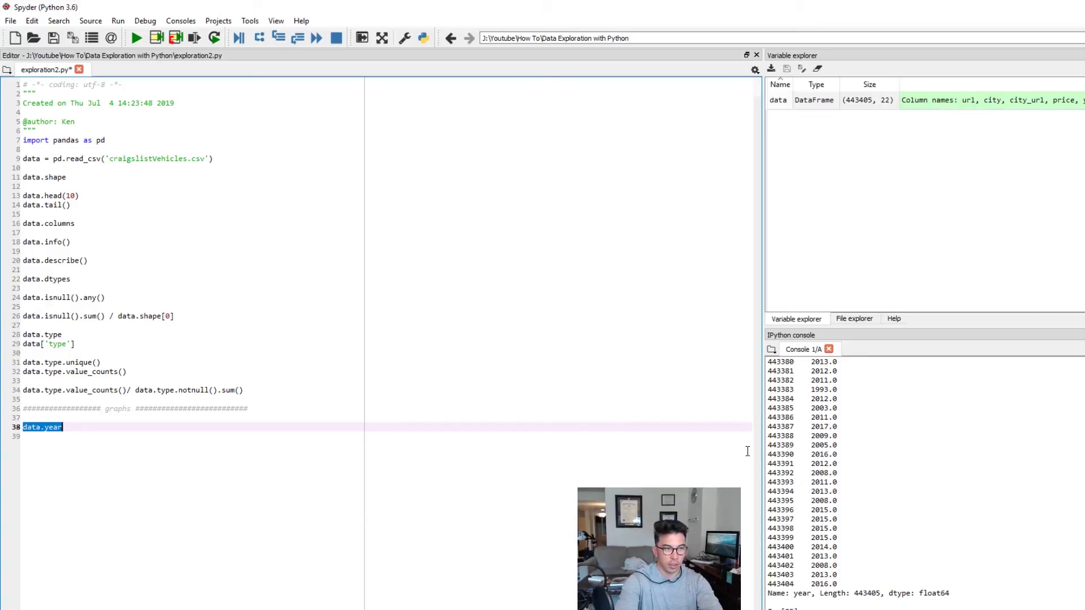
key("End")
type(".")
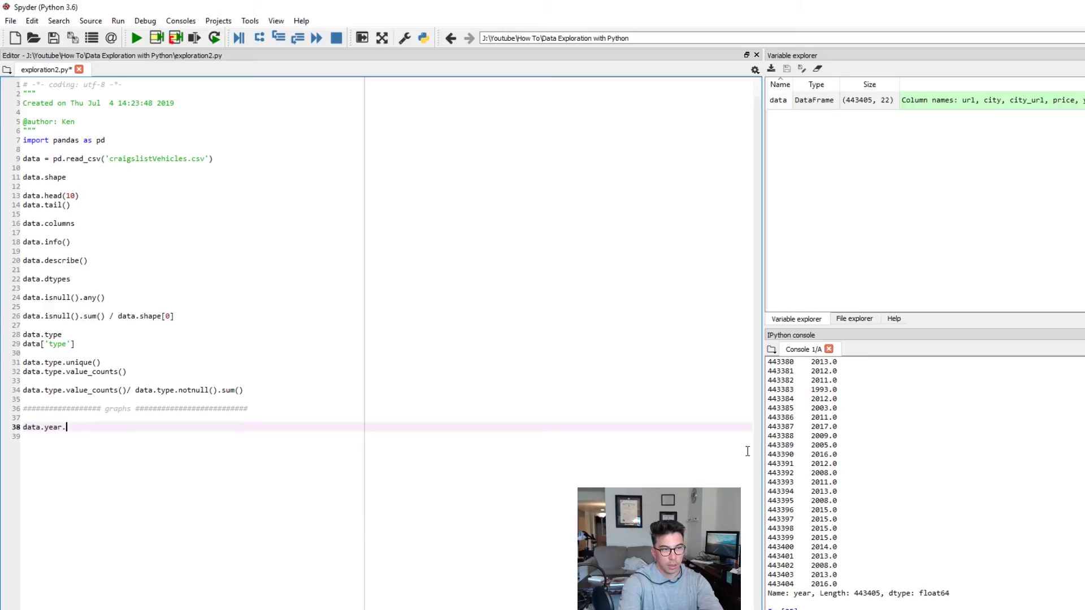
type("plot")
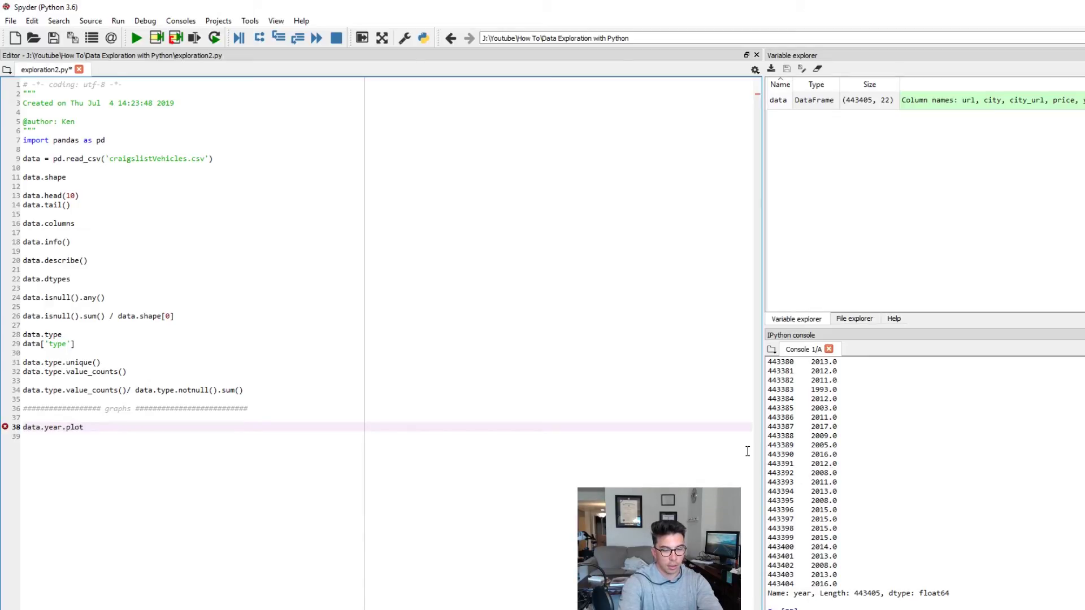
type("(kind = '")
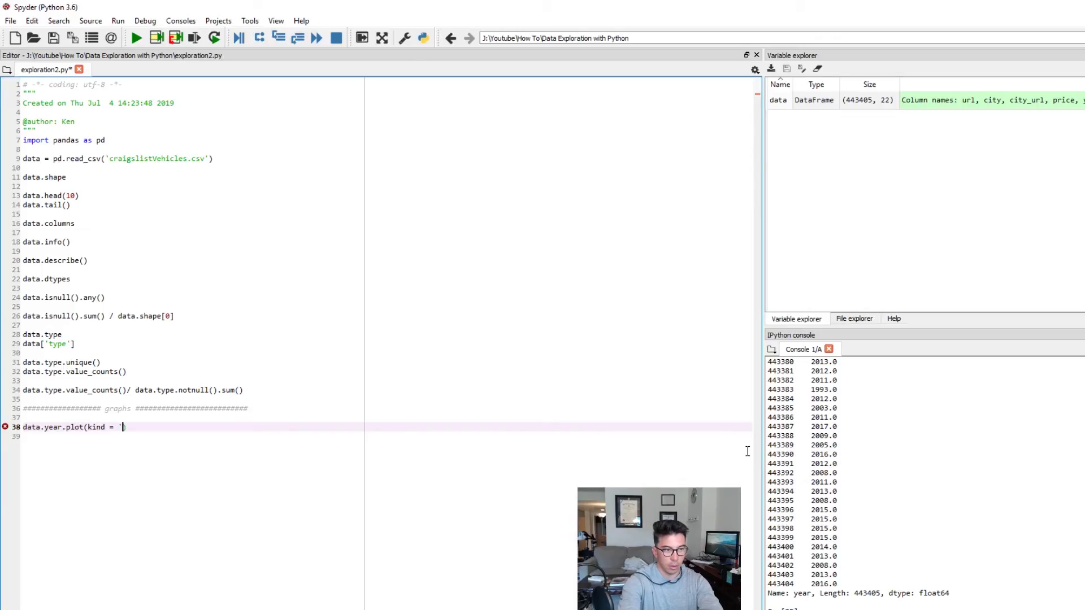
type("hist")
key("shift+Home")
key("F9")
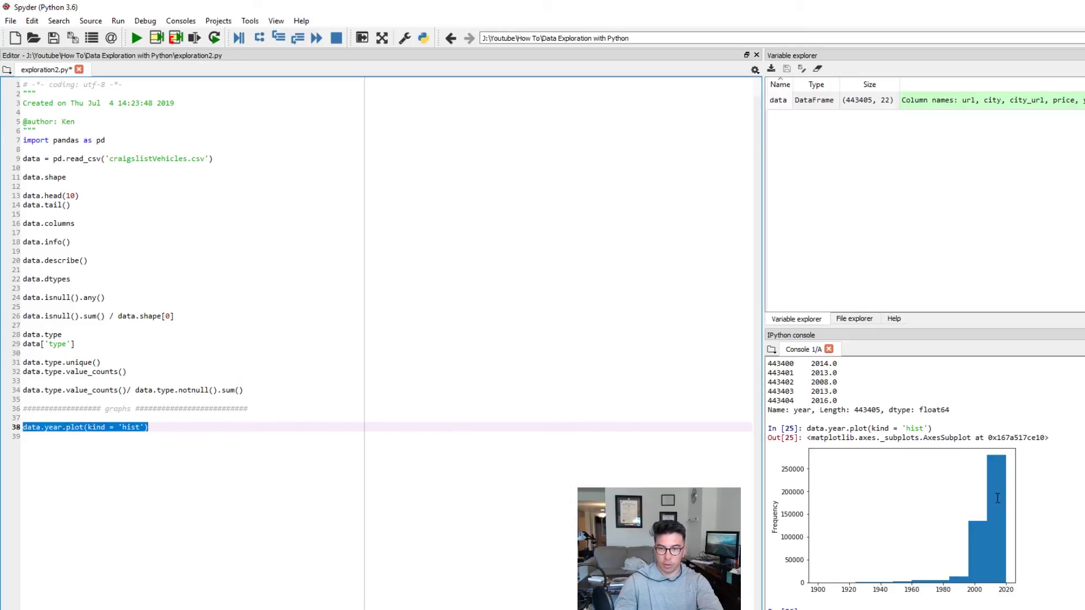
left_click(200, 430)
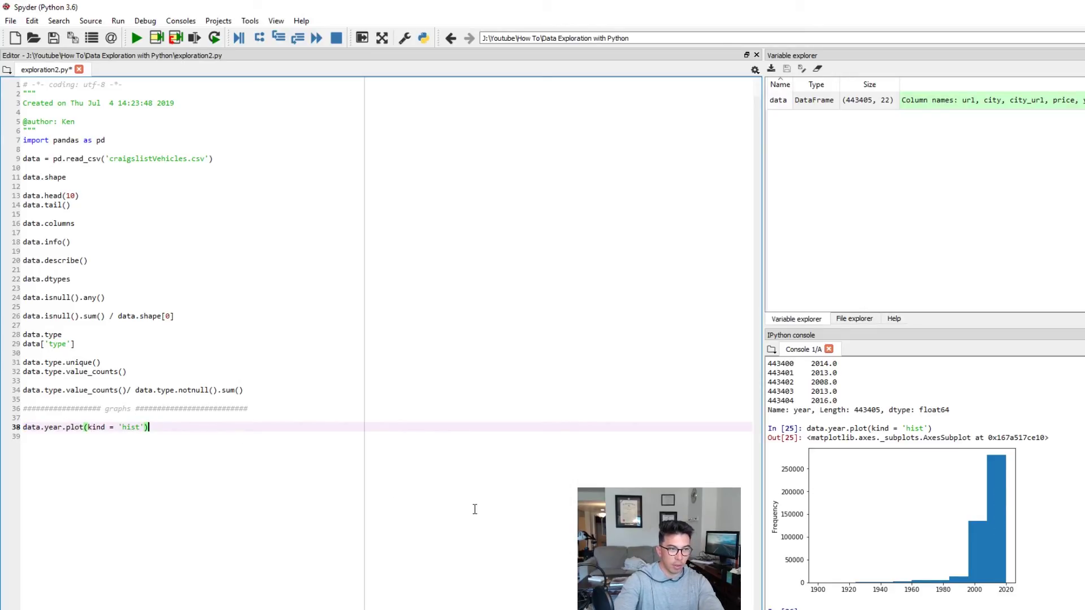
Run data.year.hist() to show the default year histogram
key("Return")
type("data.year.")
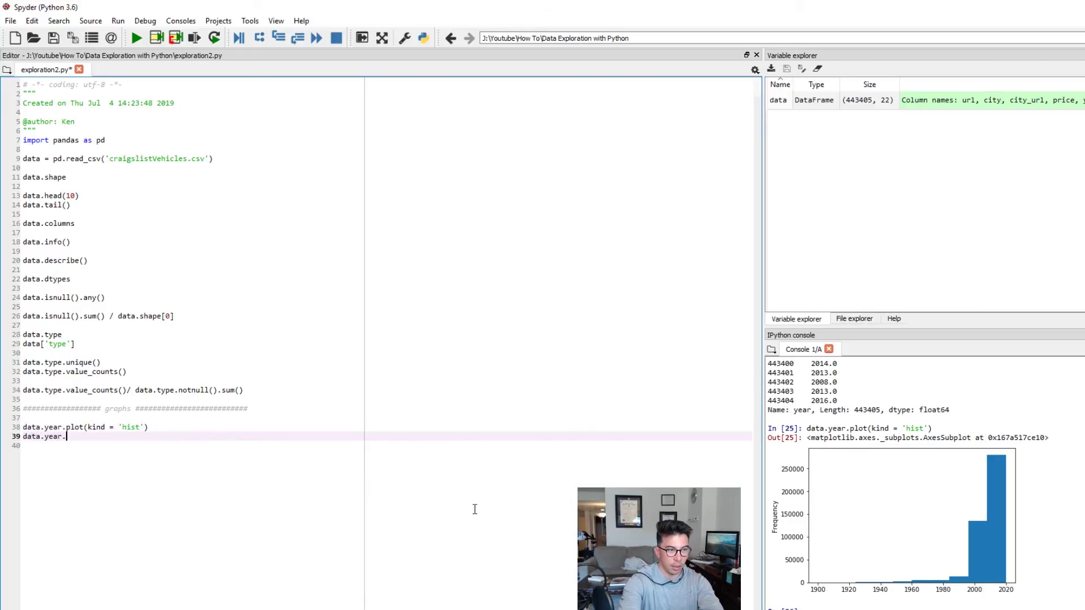
type("hist()")
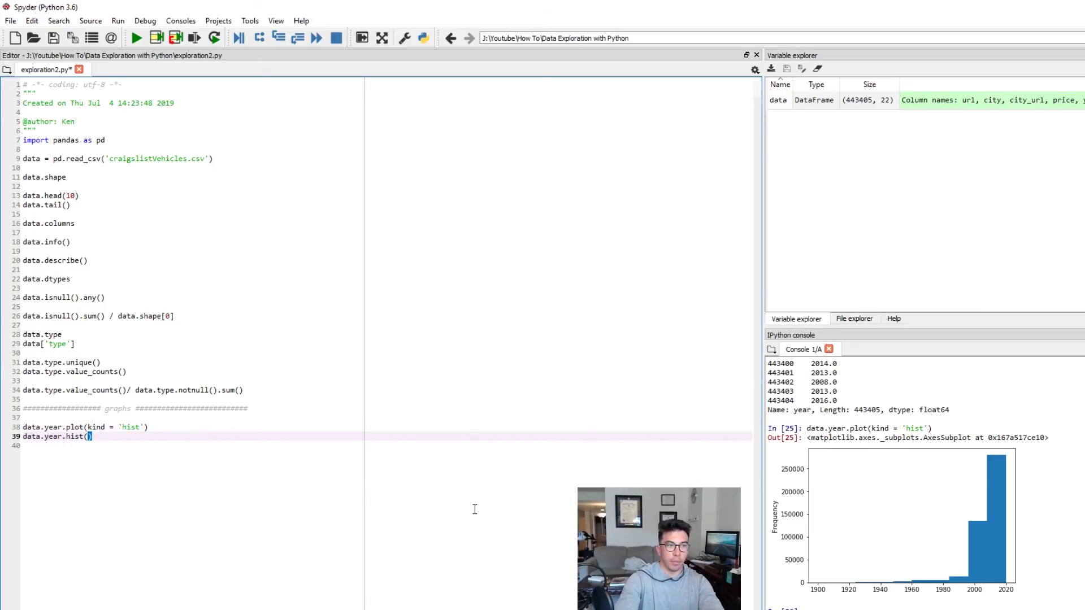
key("shift+Left")
key("shift+Left")
key("shift+Left")
key("shift+Left")
key("shift+Left")
key("F9")
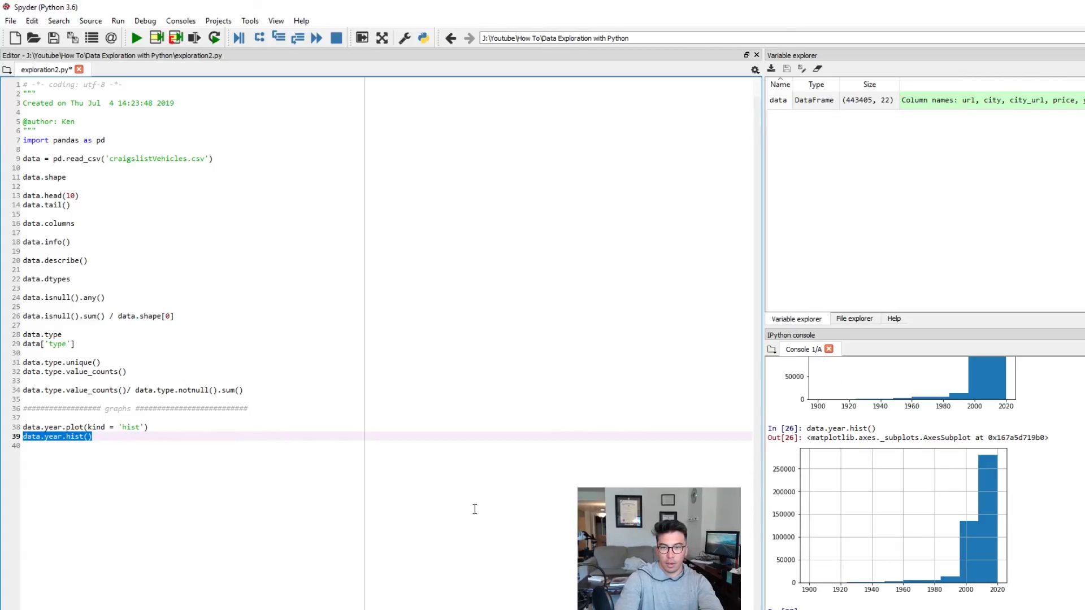
key("End")
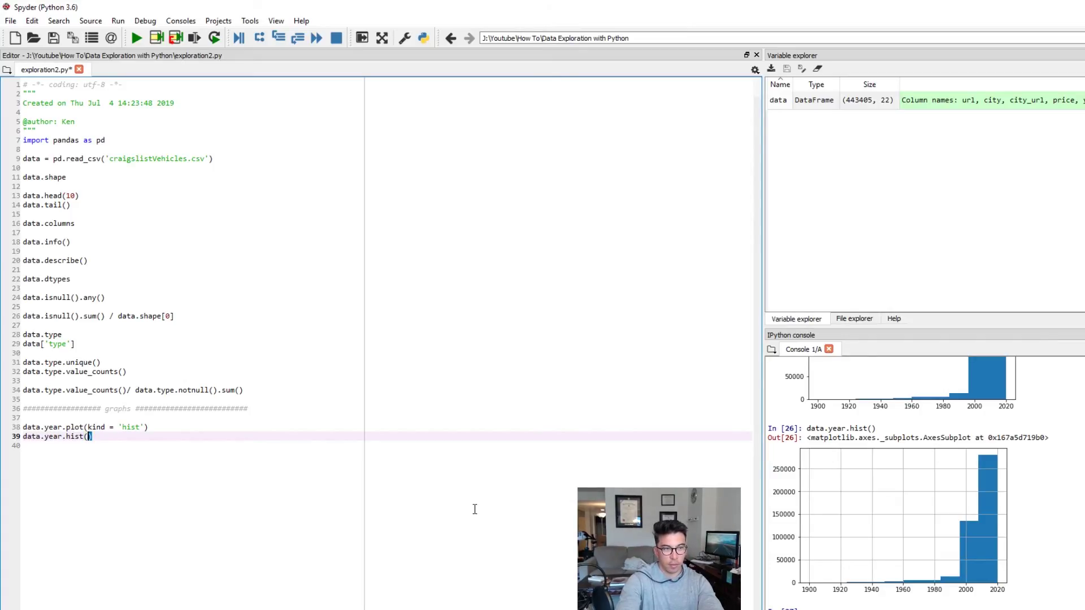
key("shift+Left")
key("shift+Left")
key("shift+Left")
key("ctrl+c")
key("Right")
Add data.year.hist(bins = 50) on line 40 and run the 50-bin histogram
key("Return")
key("ctrl+v")
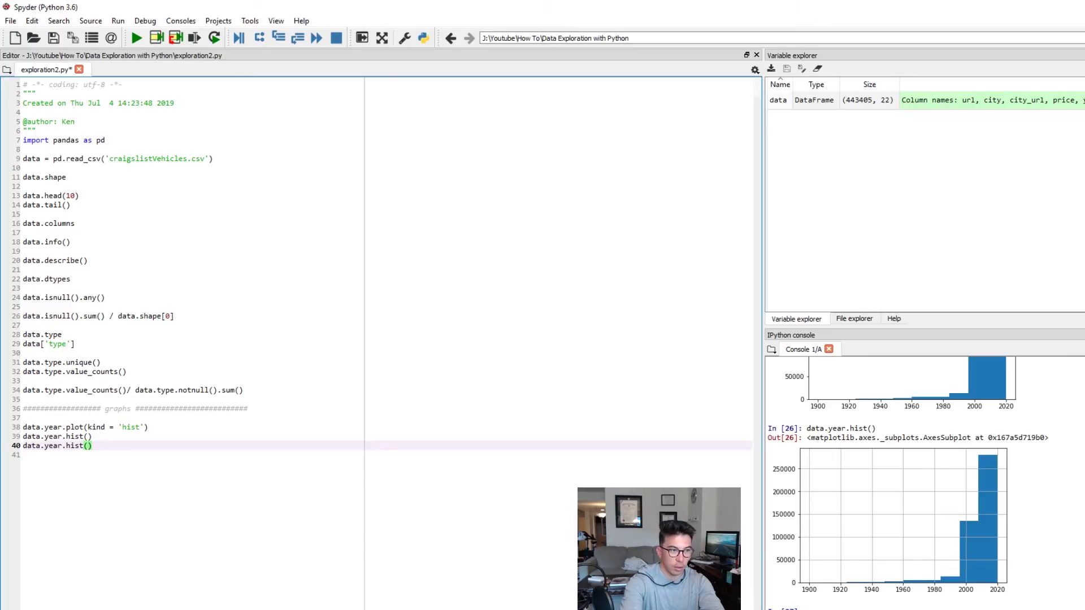
type("bins = ")
type("50")
key("BackSpace")
key("BackSpace")
type("50")
key("End")
key("shift+Home")
key("F9")
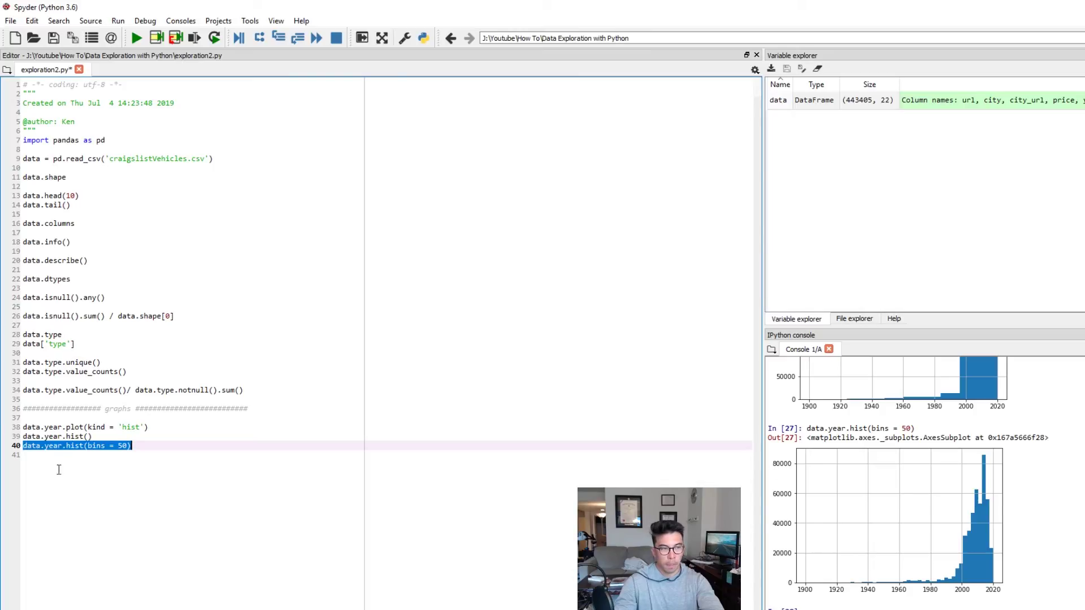
Run lines 39–40 together to overlay both year histograms, then add blank lines
left_click(144, 446)
key("shift+Up")
key("shift+Up")
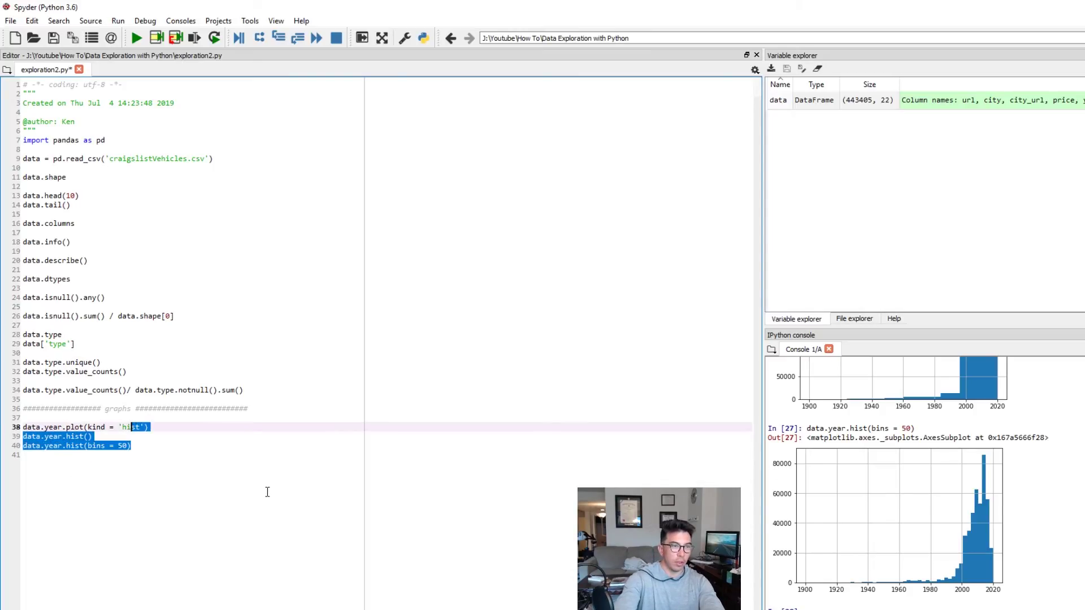
key("shift+Right")
key("shift+Right")
key("shift+Right")
key("shift+Right")
key("shift+Right")
key("F9")
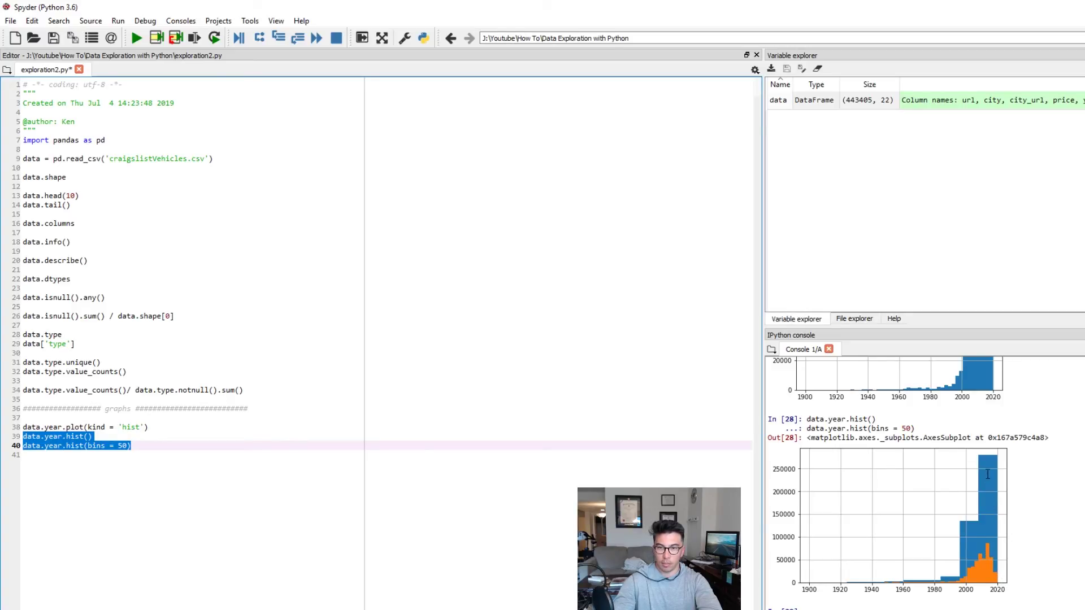
left_click(228, 449)
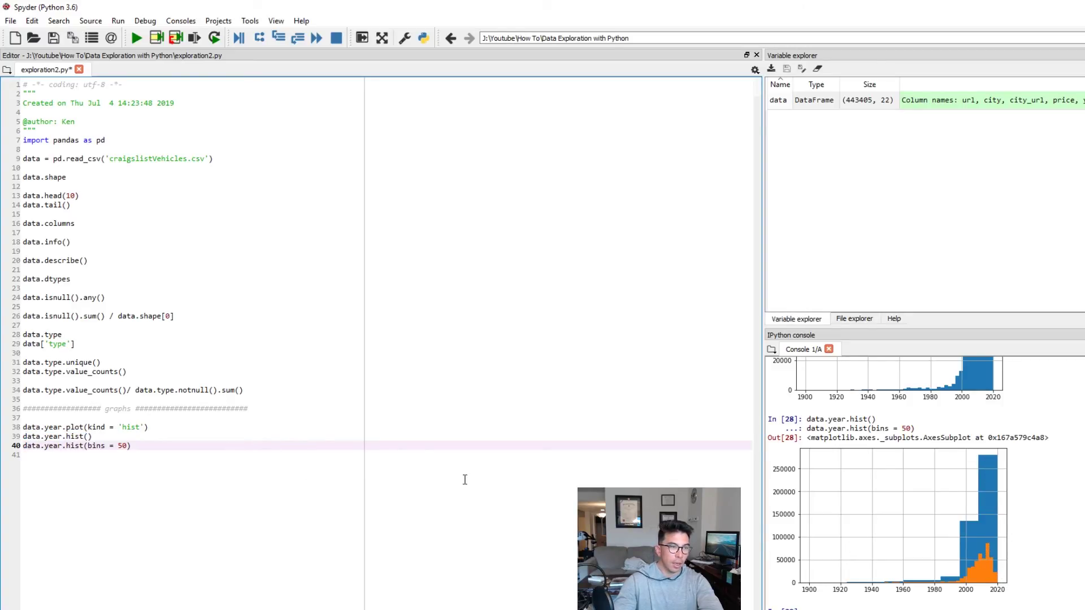
key("Return")
key("Return")
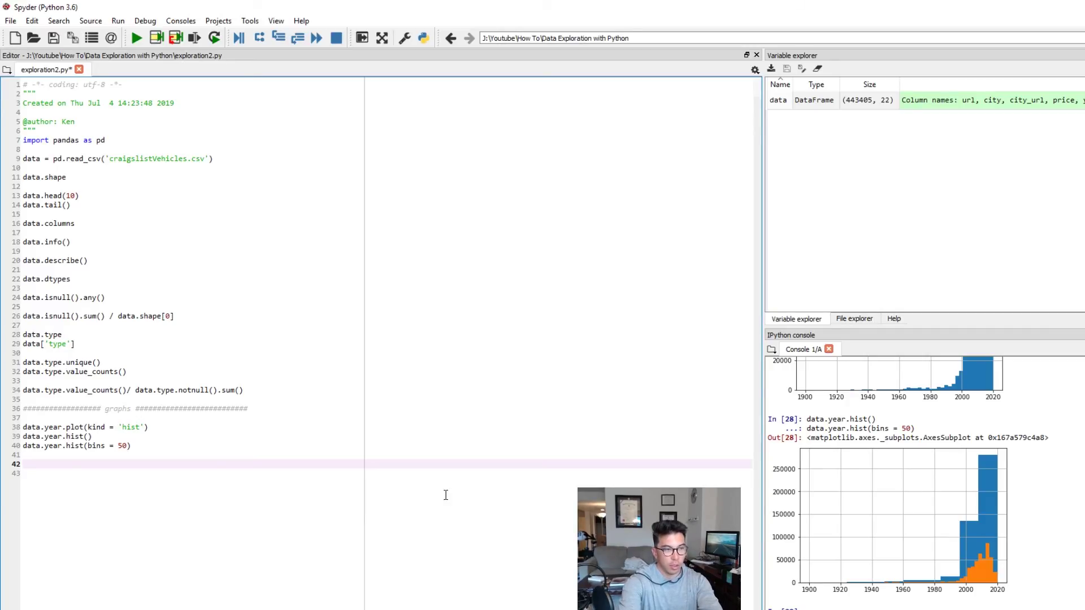
type("data.types")
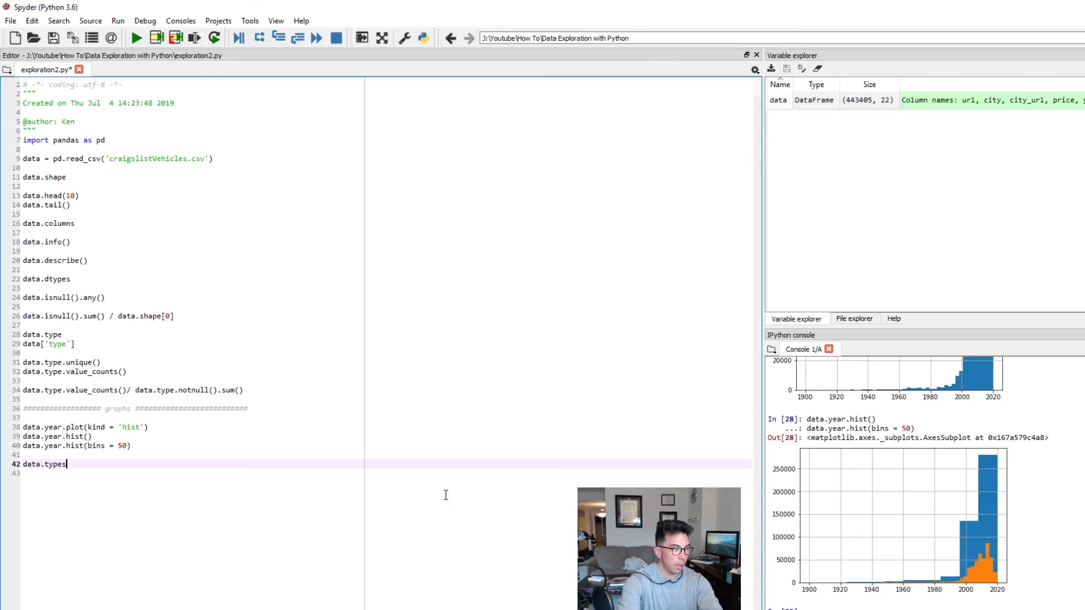
type(".value_counts")
Run the car-type value counts line on line 42
key("shift+Home")
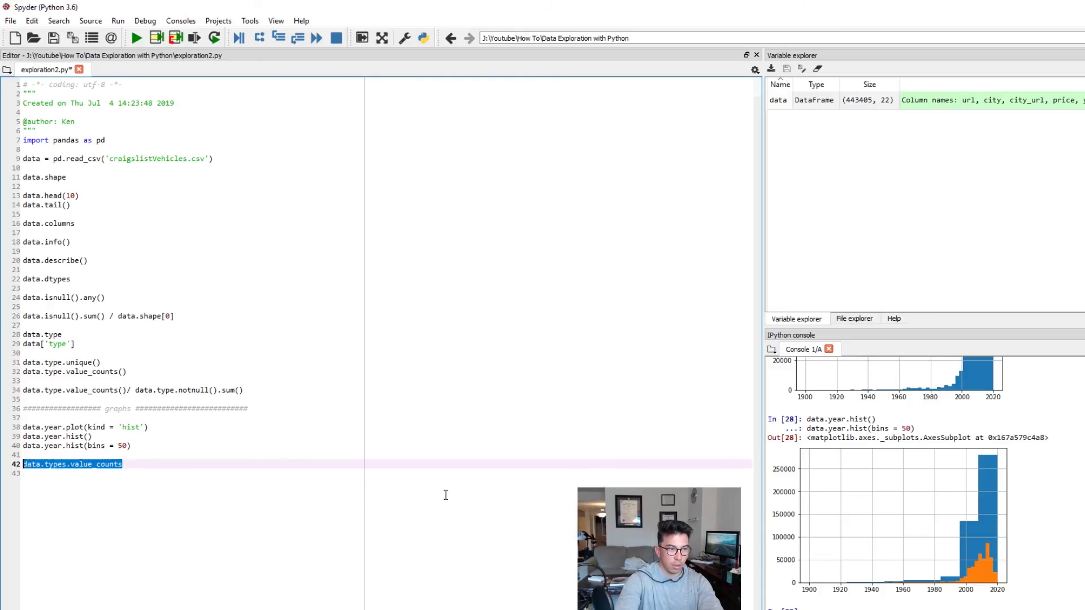
key("F9")
key("End")
type("()")
key("shift+Home")
key("F9")
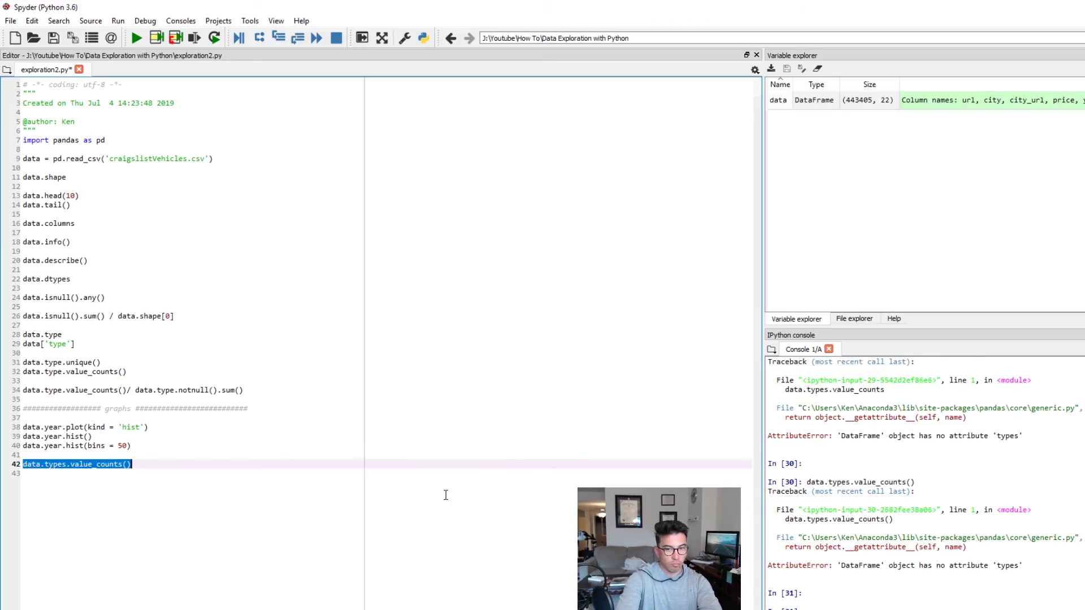
key("End")
Fix the 'types' typo to 'type' and rerun data.type.value_counts()
key("Left")
key("Left")
key("Left")
key("Left")
key("Left")
key("Left")
key("Left")
key("Left")
key("Left")
key("BackSpace")
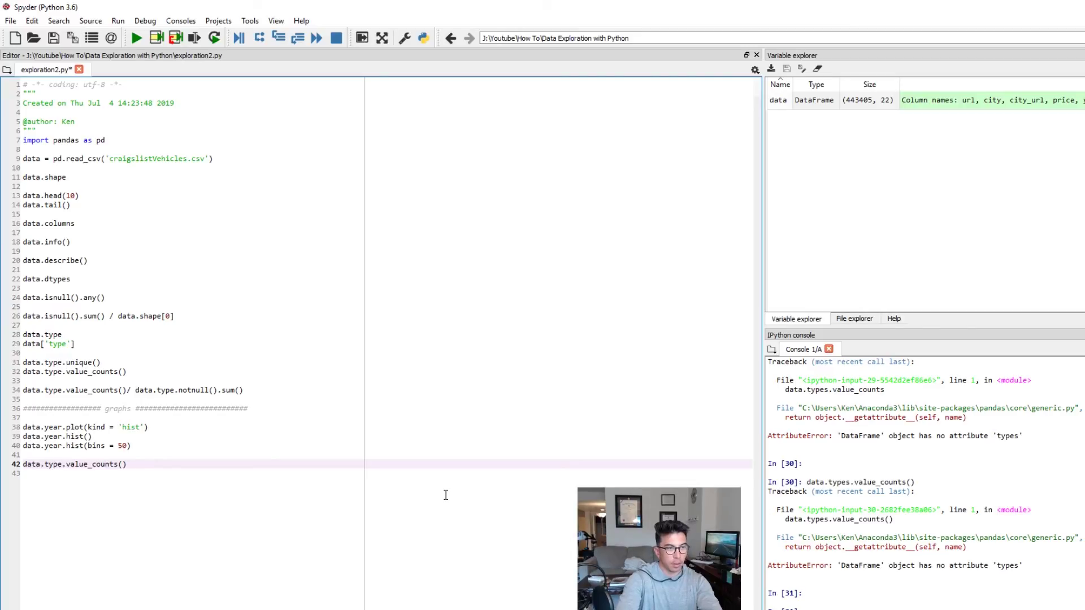
key("End")
key("shift+Home")
key("F9")
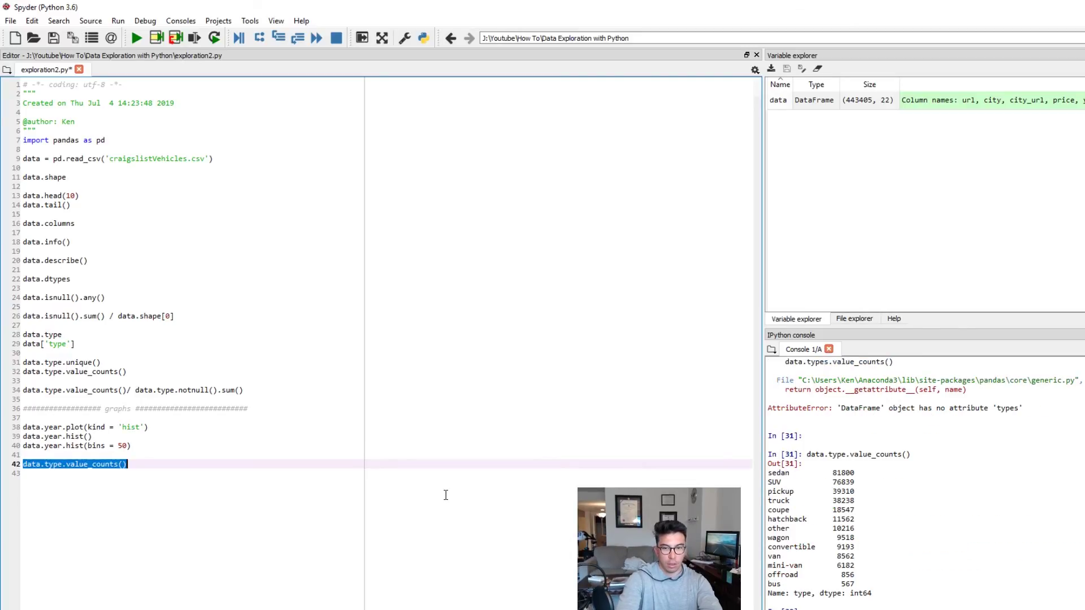
key("End")
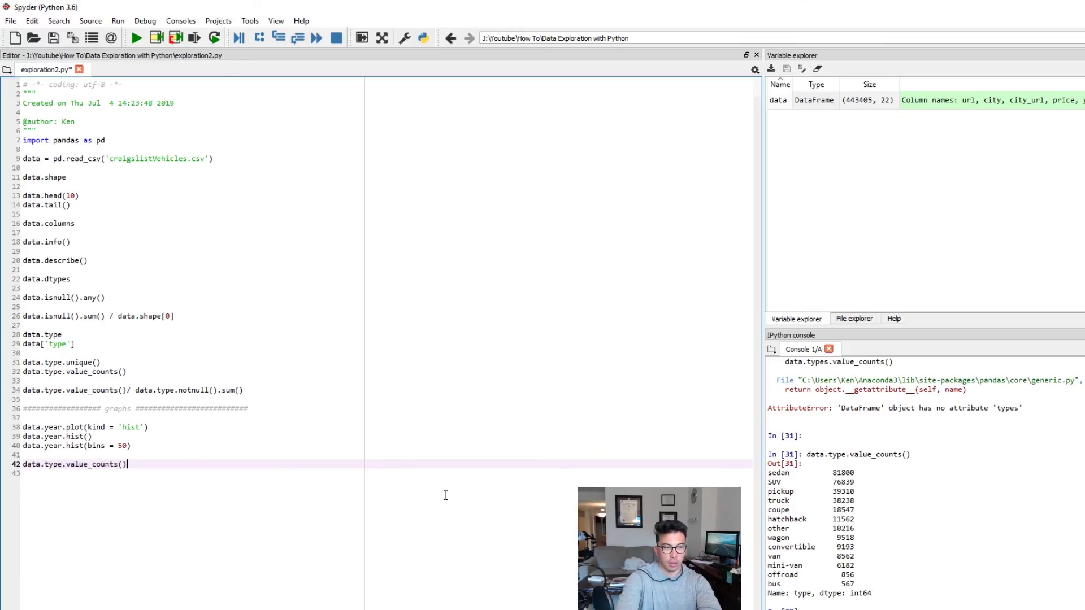
type(".")
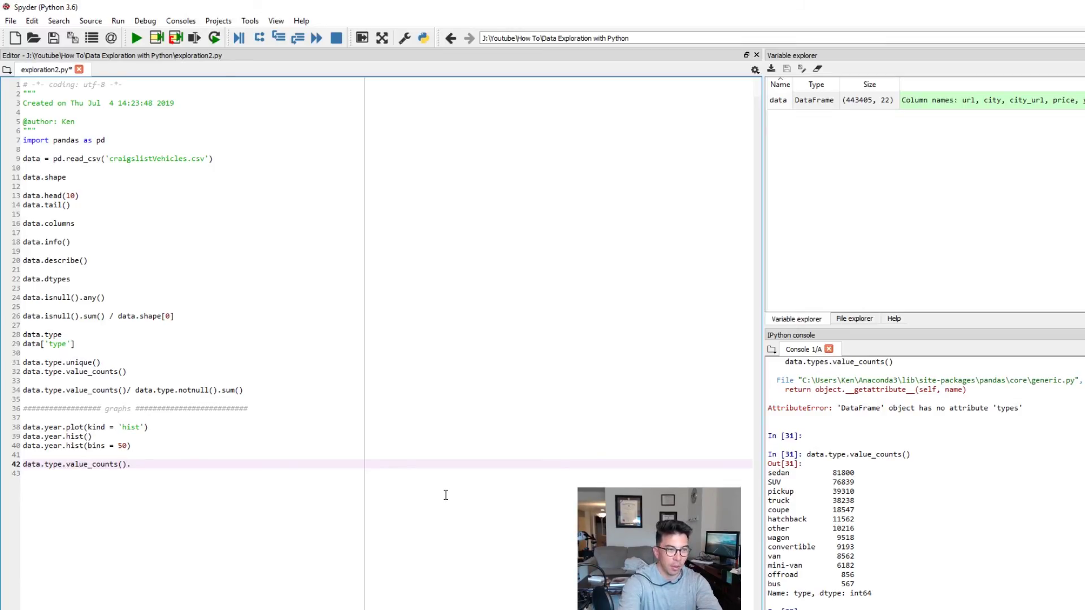
type("plot(bar")
Run data.type.value_counts().plot(kind = 'bar') to chart vehicle type counts
key("BackSpace")
key("BackSpace")
key("BackSpace")
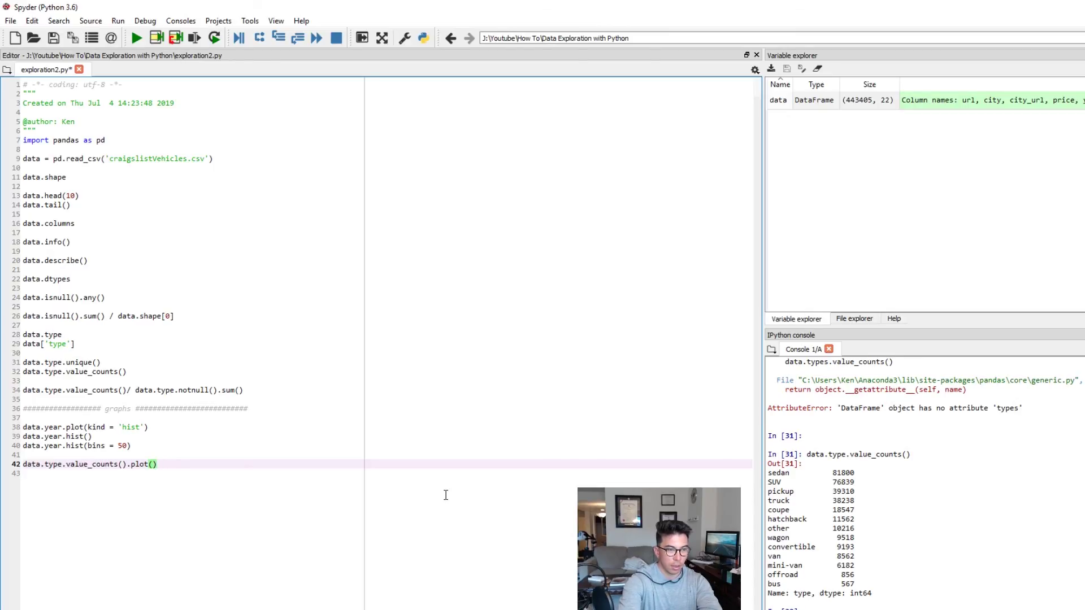
type("kind")
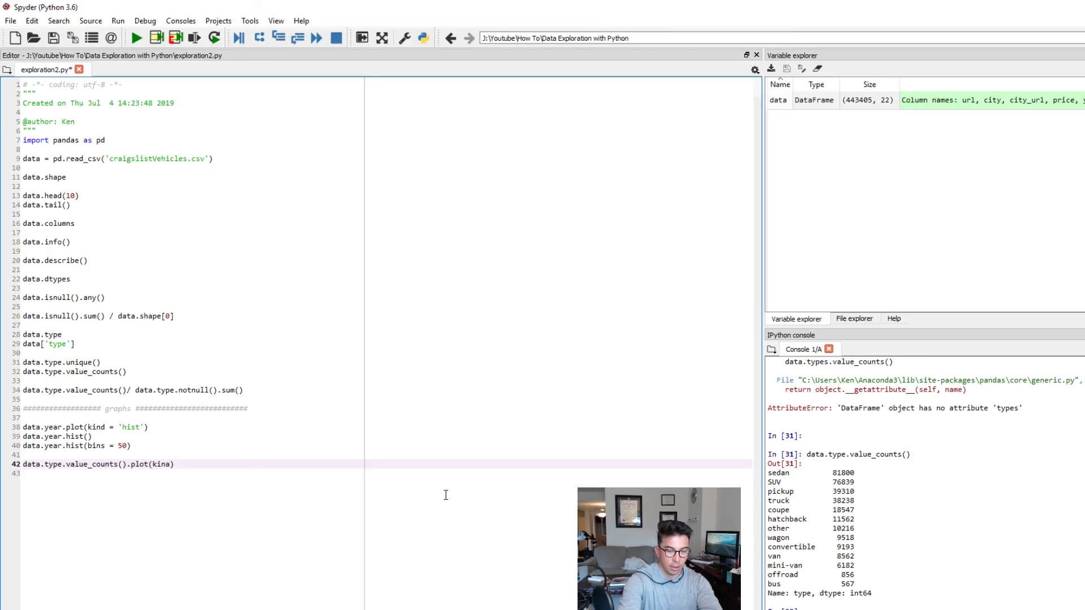
type(" = 'bar'")
key("shift+Home")
key("F9")
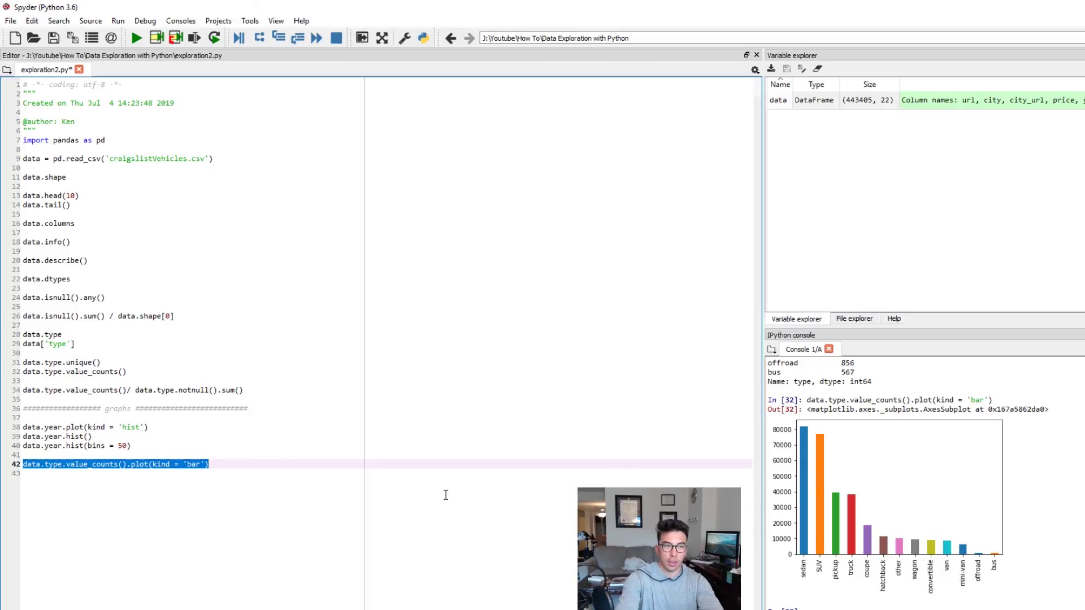
Add blank lines 44–45 after the bar-chart line on line 42
key("End")
key("Return")
key("Return")
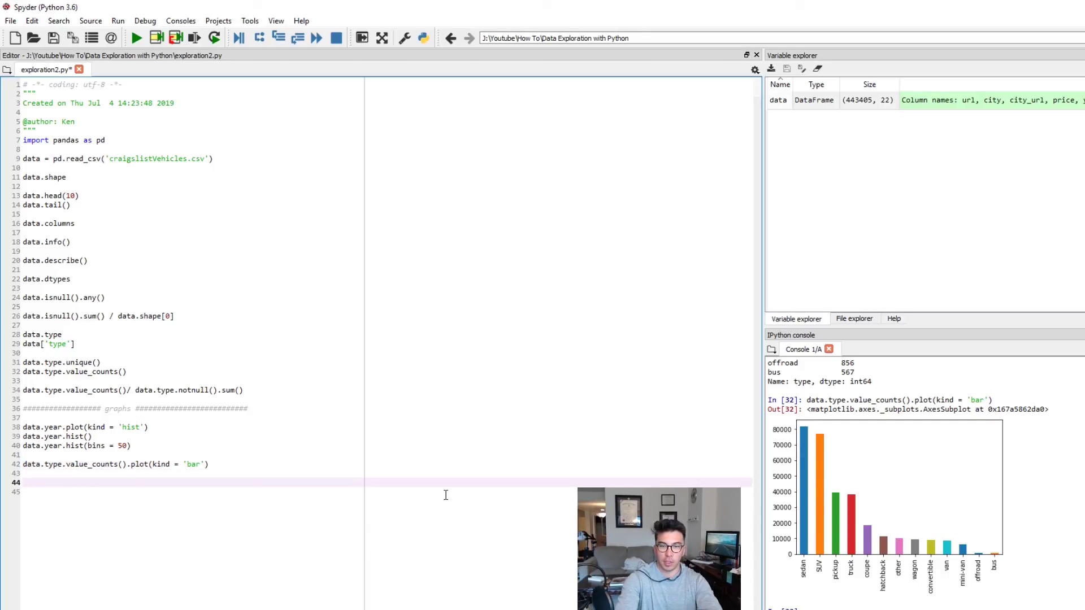